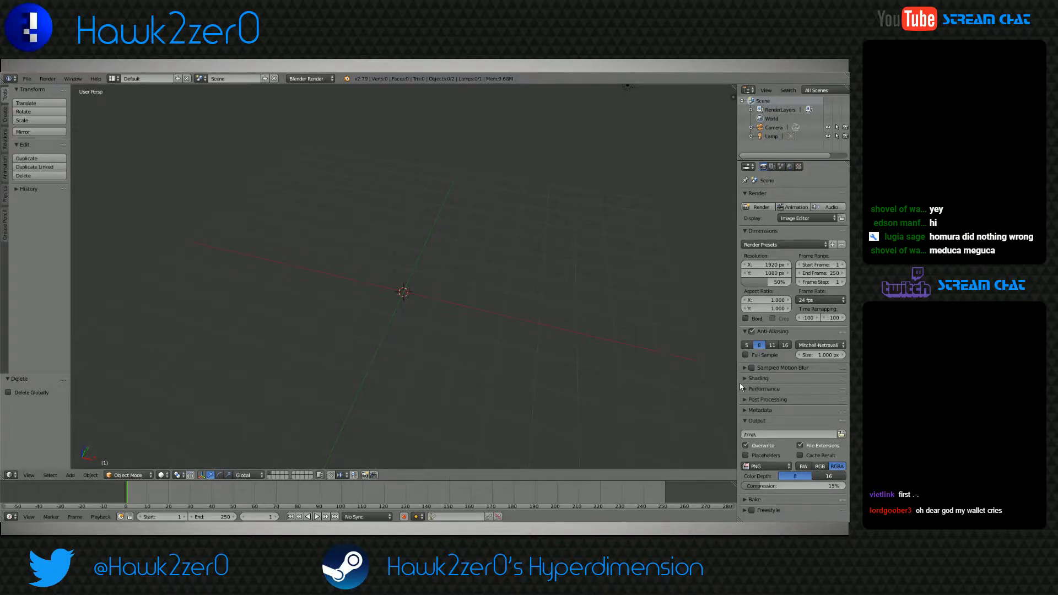
Snap the 3D cursor back to the center of the scene
{"action": "left_click", "coordinate": [403, 340]}
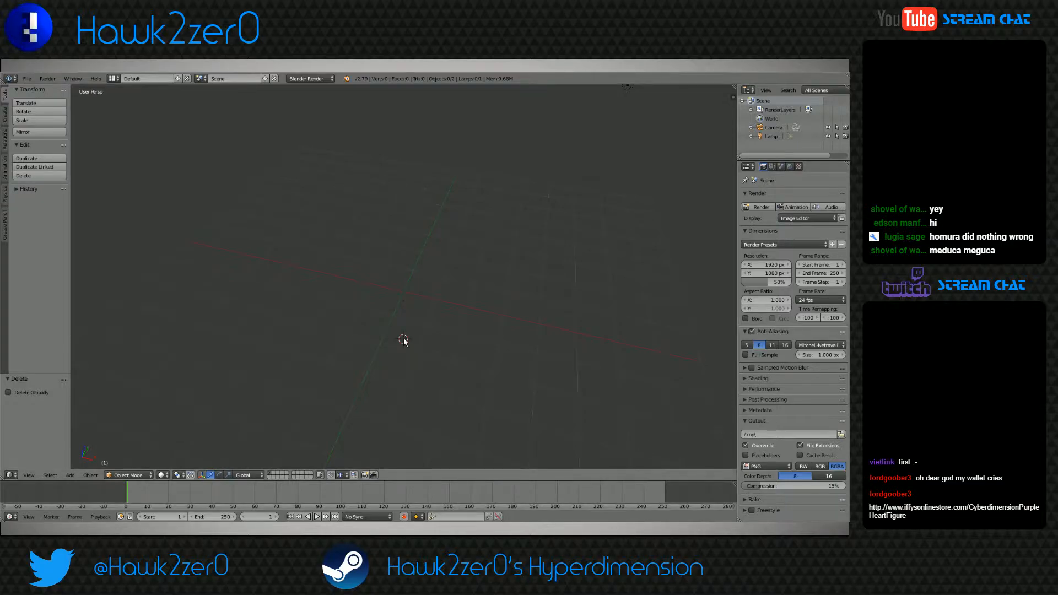
{"action": "key", "text": "shift+s"}
{"action": "left_click", "coordinate": [418, 300]}
{"action": "middle_click_drag", "start_coordinate": [419, 301], "coordinate": [444, 346]}
Save the scene in the Models folder as HomuraSoulGem.blend
{"action": "key", "text": "ctrl+s"}
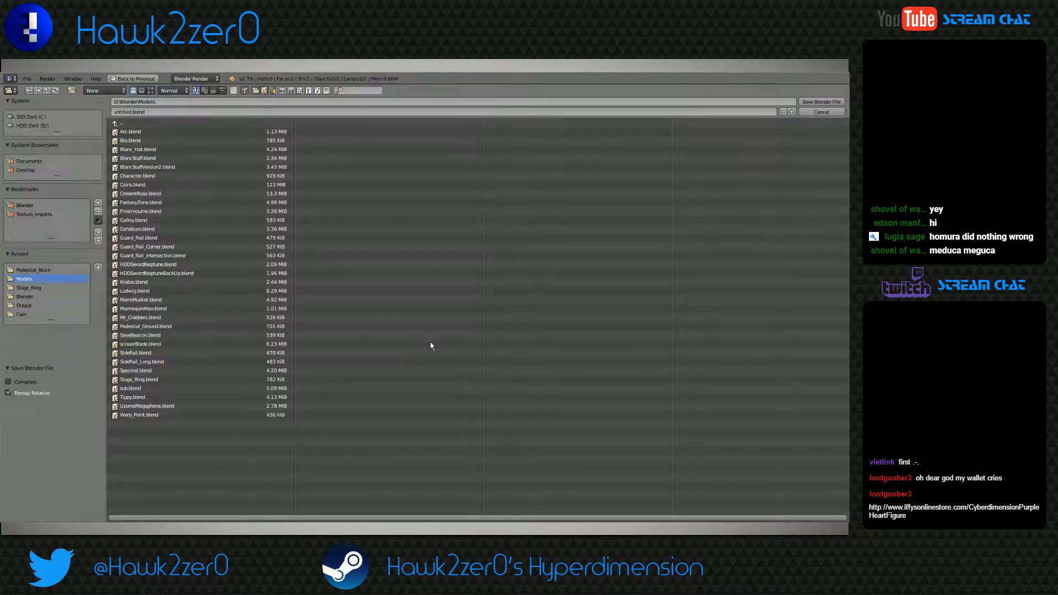
{"action": "left_click", "coordinate": [126, 111]}
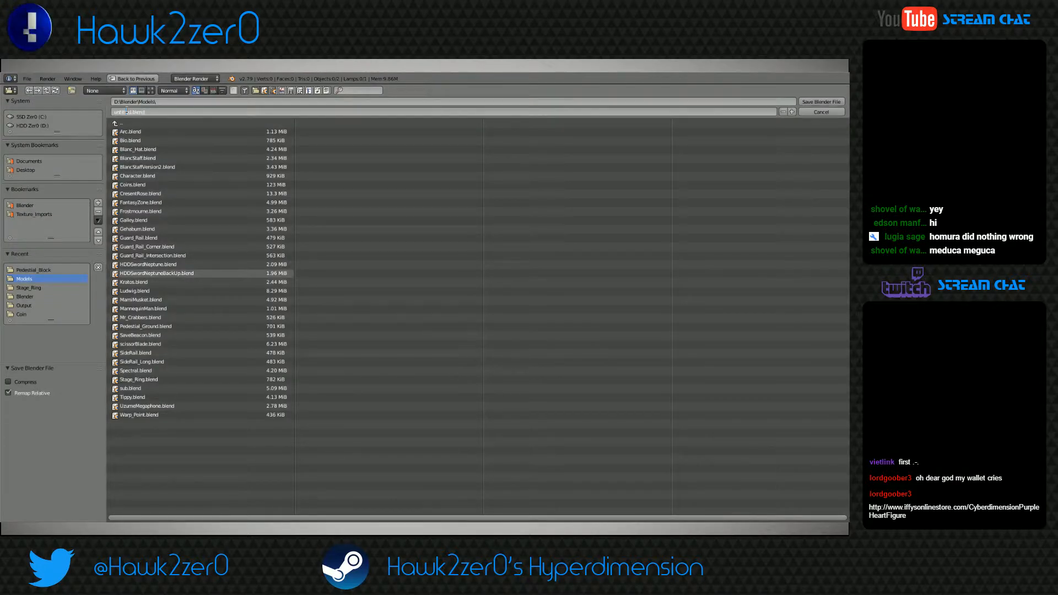
{"action": "key", "text": "BackSpace"}
{"action": "key", "text": "BackSpace"}
{"action": "key", "text": "BackSpace"}
{"action": "key", "text": "BackSpace"}
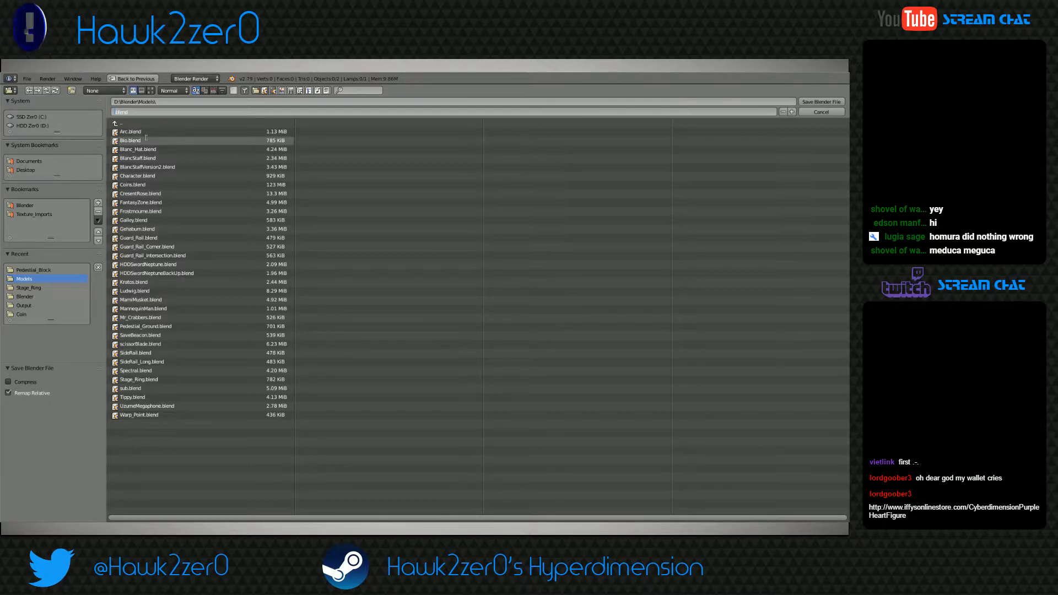
{"action": "key", "text": "BackSpace"}
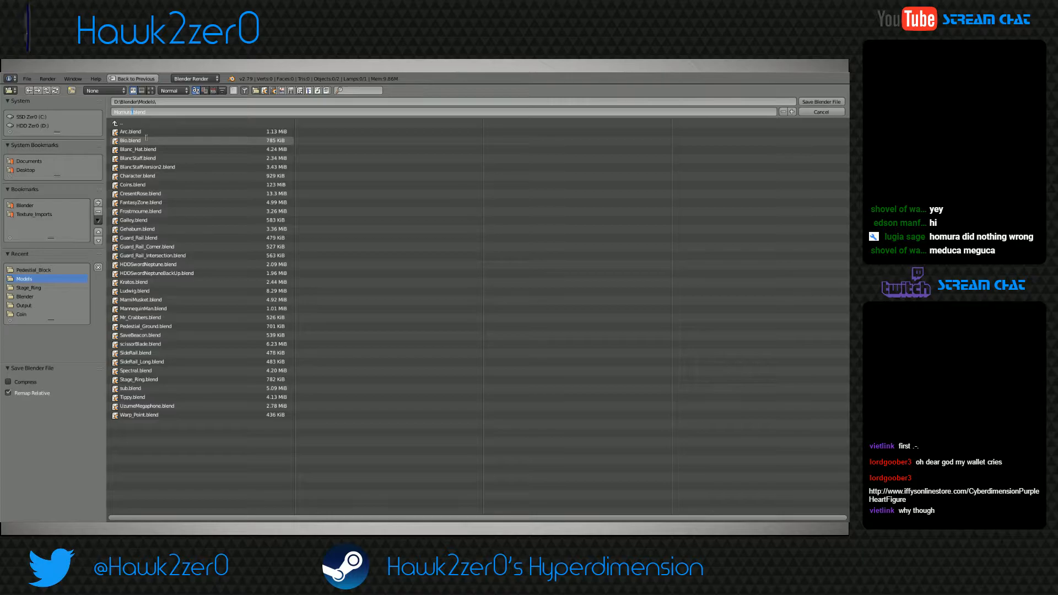
{"action": "type", "text": "HomuraSoulGem"}
{"action": "key", "text": "Return"}
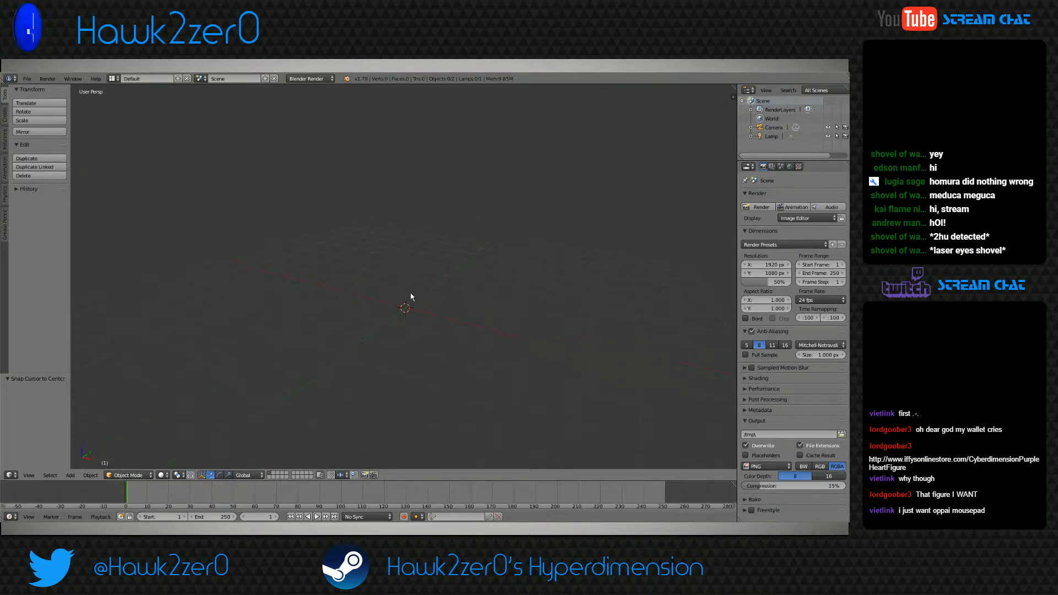
Hide the lamp and the camera in the viewport and save over the existing file
{"action": "middle_click_drag", "start_coordinate": [425, 309], "coordinate": [481, 313]}
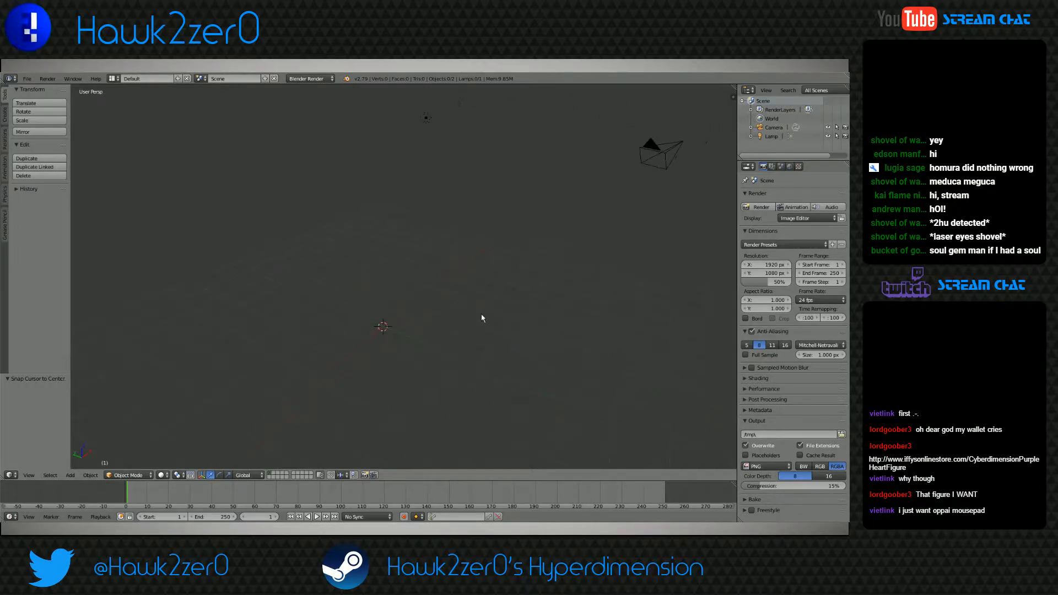
{"action": "left_click", "coordinate": [828, 136]}
{"action": "left_click", "coordinate": [828, 128]}
{"action": "middle_click_drag", "start_coordinate": [474, 242], "coordinate": [425, 223]}
{"action": "key", "text": "ctrl+s"}
{"action": "left_click", "coordinate": [404, 239]}
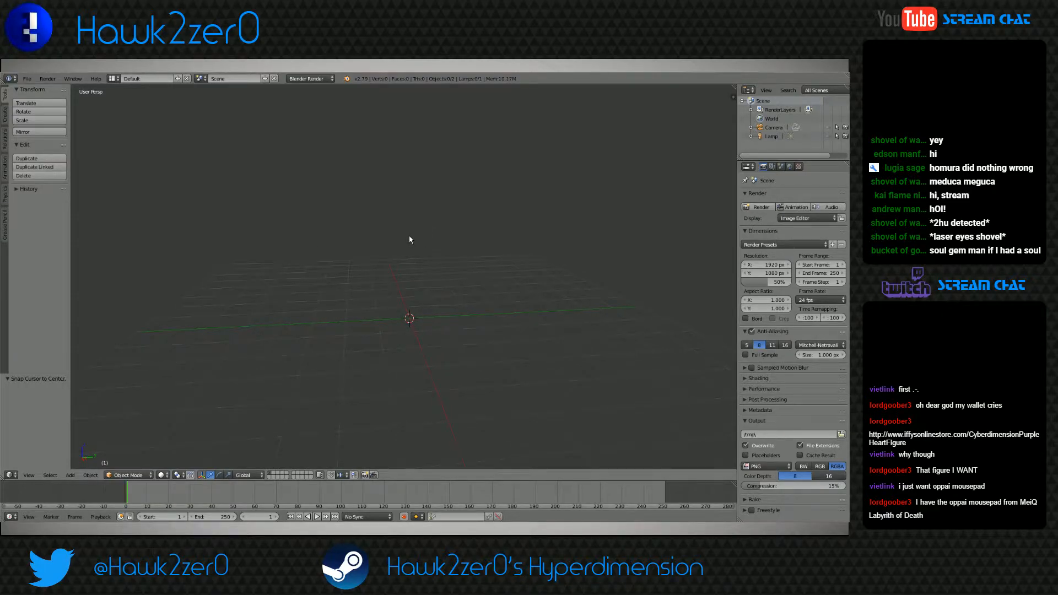
Add a cylinder mesh at the scene's center and raise it about 1.24 units along Z
{"action": "middle_click_drag", "start_coordinate": [345, 336], "coordinate": [351, 344]}
{"action": "key", "text": "shift+a"}
{"action": "mouse_move", "coordinate": [298, 356]}
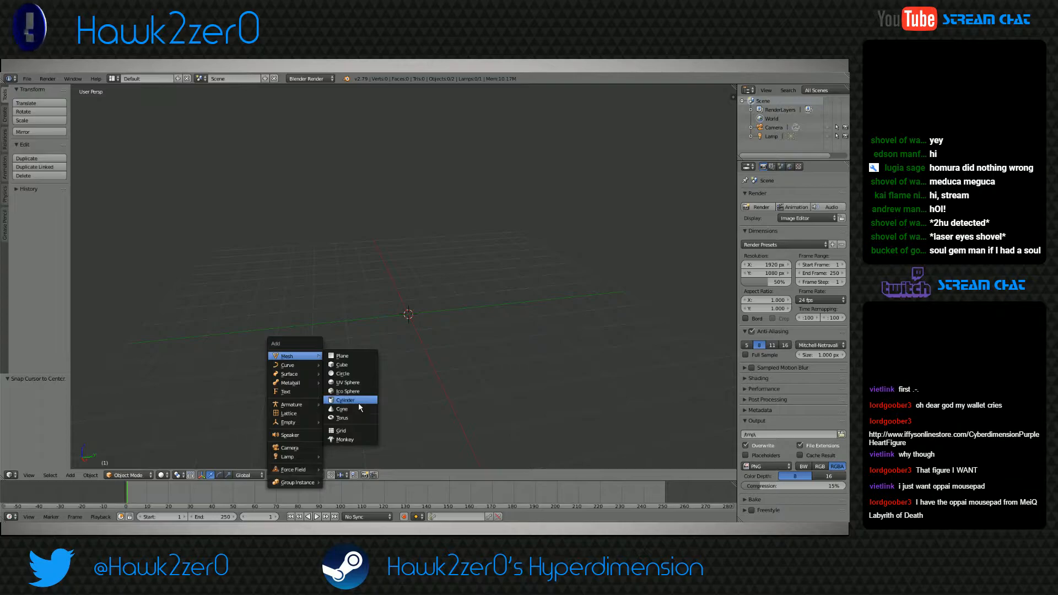
{"action": "left_click", "coordinate": [348, 400]}
{"action": "left_click_drag", "start_coordinate": [417, 288], "coordinate": [418, 256]}
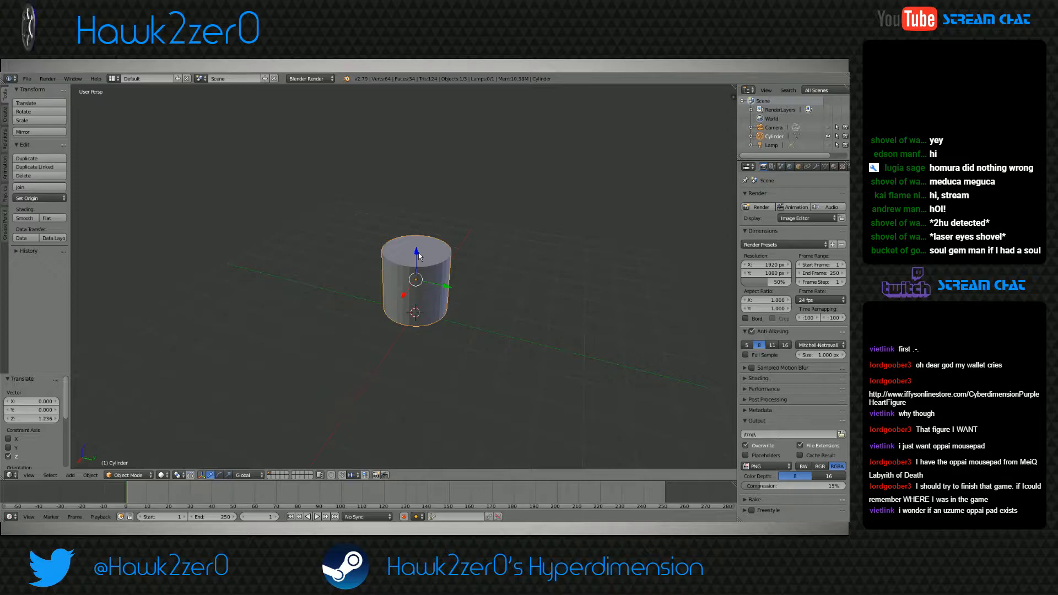
Put the cylinder into Edit Mode with face selection active
{"action": "middle_click_drag", "start_coordinate": [419, 257], "coordinate": [400, 355]}
{"action": "scroll", "coordinate": [408, 364], "scroll_direction": "up", "scroll_amount": 2}
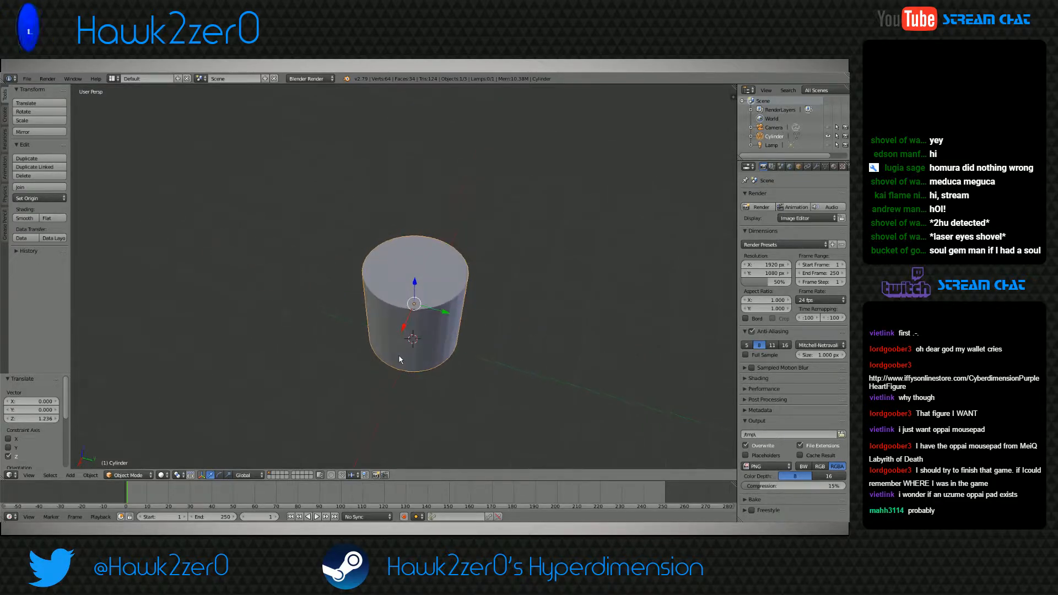
{"action": "left_click", "coordinate": [128, 475]}
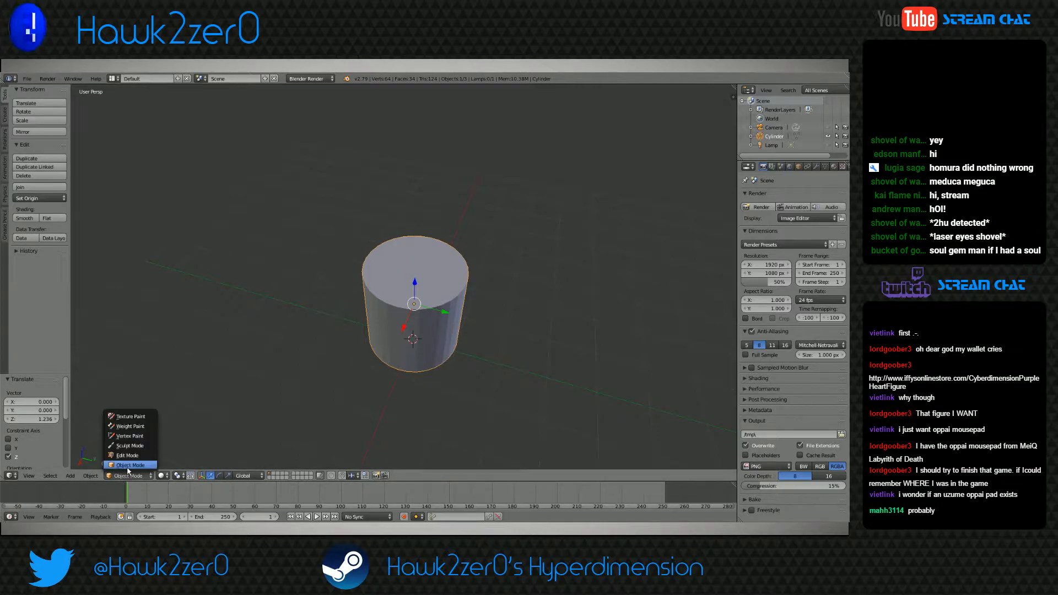
{"action": "left_click", "coordinate": [137, 457]}
{"action": "mouse_move", "coordinate": [381, 392]}
{"action": "middle_mouse_down"}
{"action": "mouse_move", "coordinate": [413, 388]}
{"action": "mouse_move", "coordinate": [394, 391]}
{"action": "middle_mouse_up"}
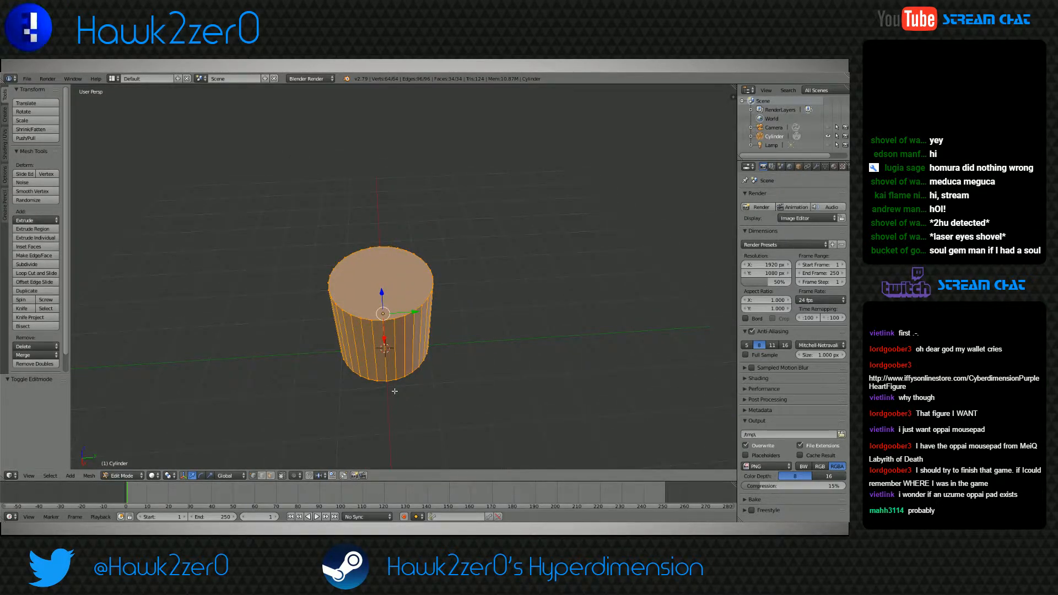
{"action": "middle_click_drag", "start_coordinate": [395, 391], "coordinate": [365, 399]}
{"action": "left_click", "coordinate": [270, 476]}
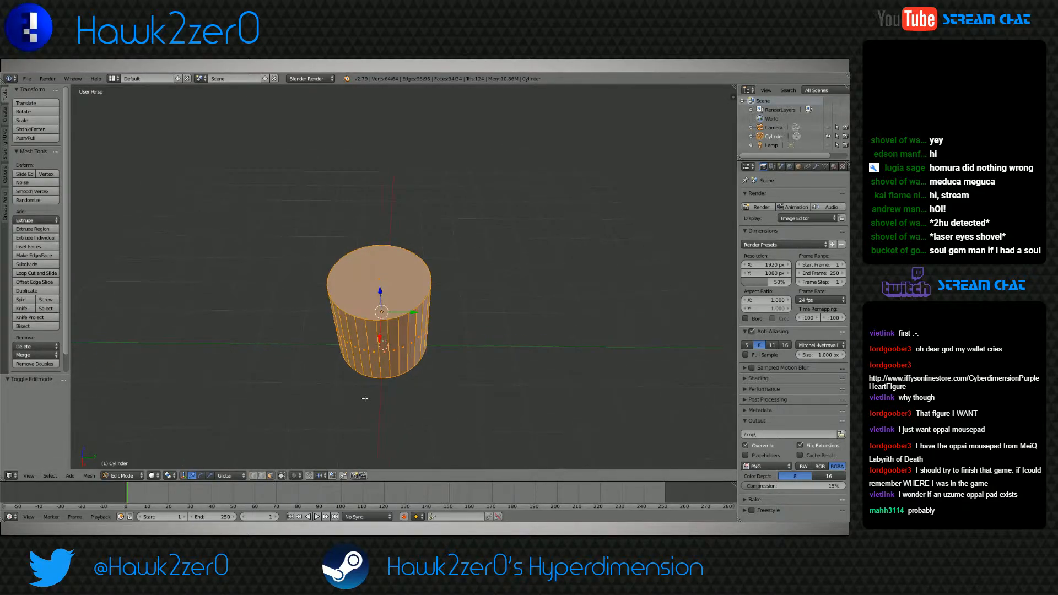
Extrude the cylinder's top face in place and scale it to about 0.87 to form a rim
{"action": "right_click", "coordinate": [381, 288]}
{"action": "middle_click_drag", "start_coordinate": [430, 357], "coordinate": [420, 357]}
{"action": "key", "text": "e"}
{"action": "right_click", "coordinate": [390, 351]}
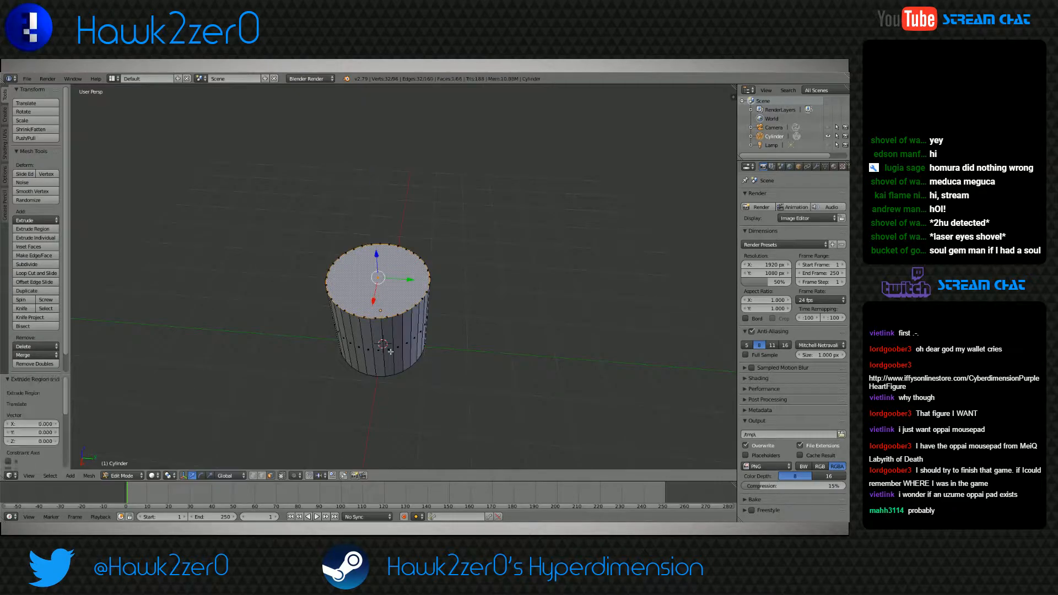
{"action": "key", "text": "s"}
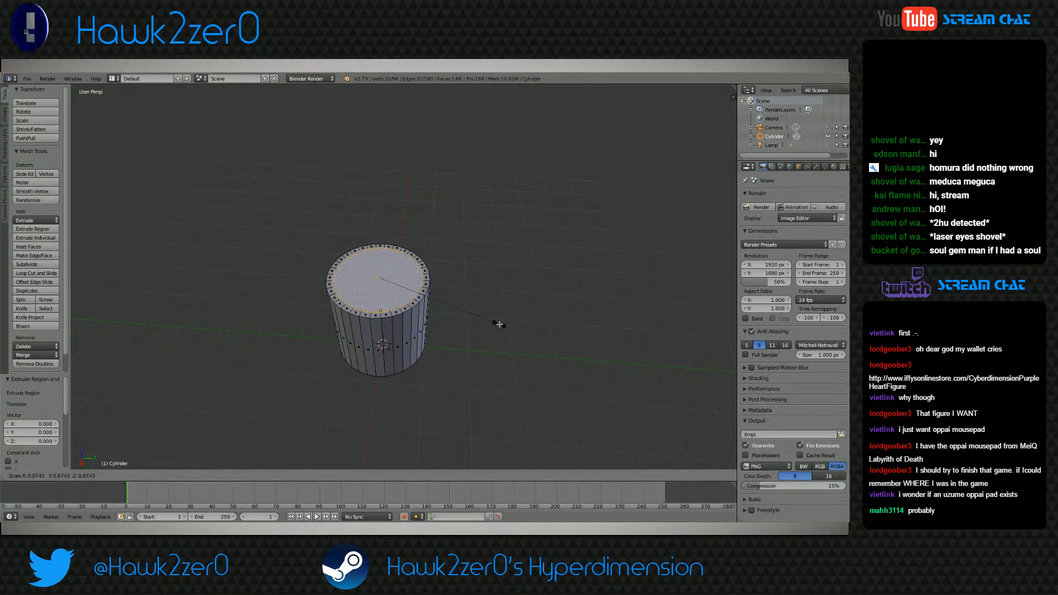
{"action": "left_click", "coordinate": [501, 324]}
Extrude the inner top face in place and lower it about 1.04 units along Z to hollow out the cylinder
{"action": "middle_click_drag", "start_coordinate": [501, 324], "coordinate": [410, 337]}
{"action": "key", "text": "e"}
{"action": "right_click", "coordinate": [398, 307]}
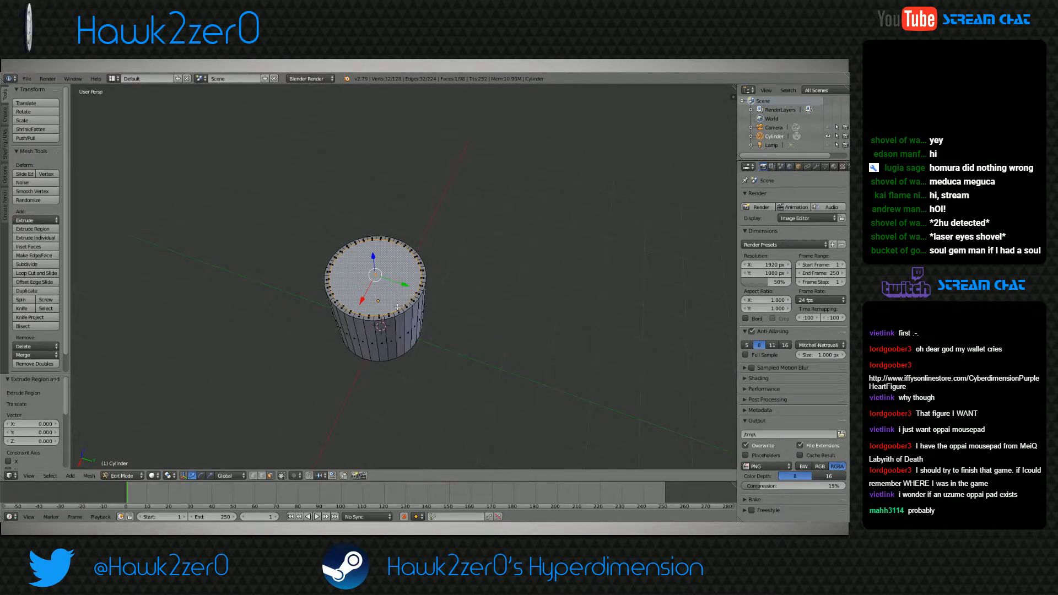
{"action": "scroll", "coordinate": [398, 307], "scroll_direction": "up", "scroll_amount": 5}
{"action": "middle_click_drag", "start_coordinate": [400, 287], "coordinate": [392, 249]}
{"action": "key", "text": "g"}
{"action": "key", "text": "z"}
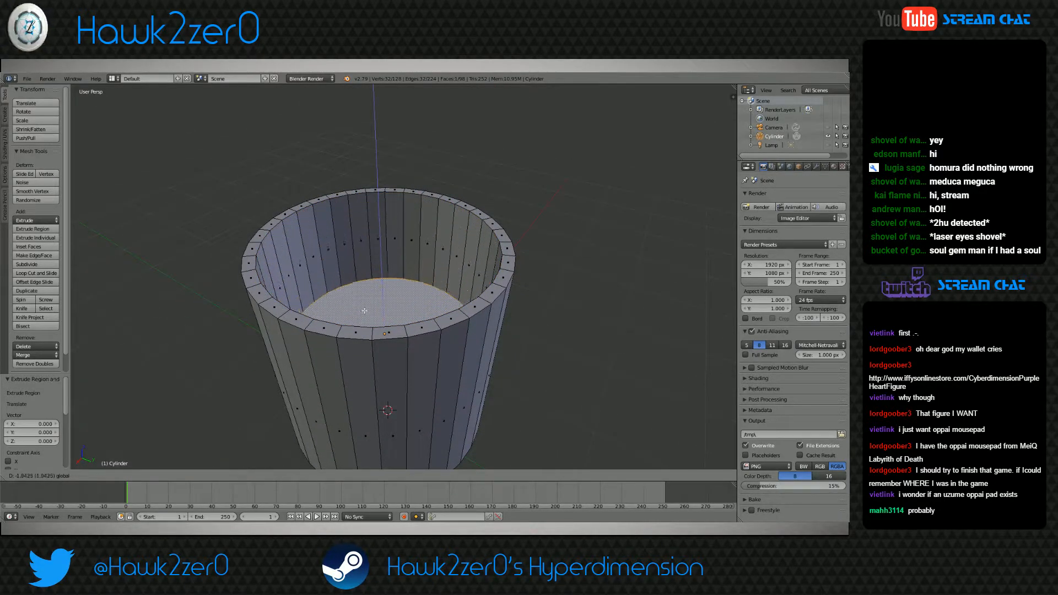
{"action": "left_click", "coordinate": [393, 341]}
{"action": "scroll", "coordinate": [393, 341], "scroll_direction": "down", "scroll_amount": 3}
{"action": "middle_click_drag", "start_coordinate": [392, 341], "coordinate": [510, 346]}
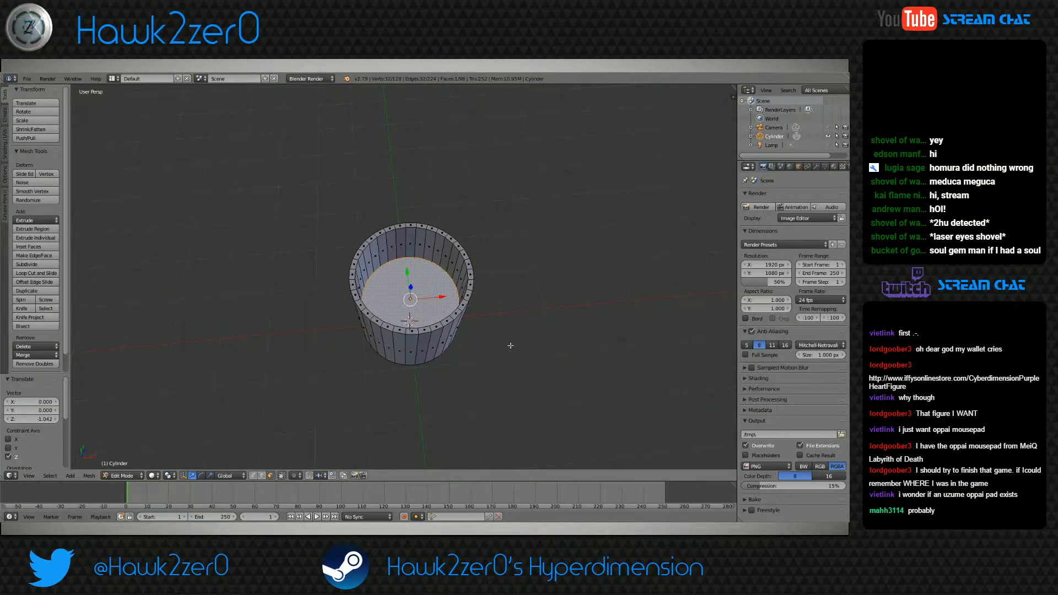
Return to Object Mode and scale the hollowed cylinder by 2 along the X axis
{"action": "left_click", "coordinate": [123, 475]}
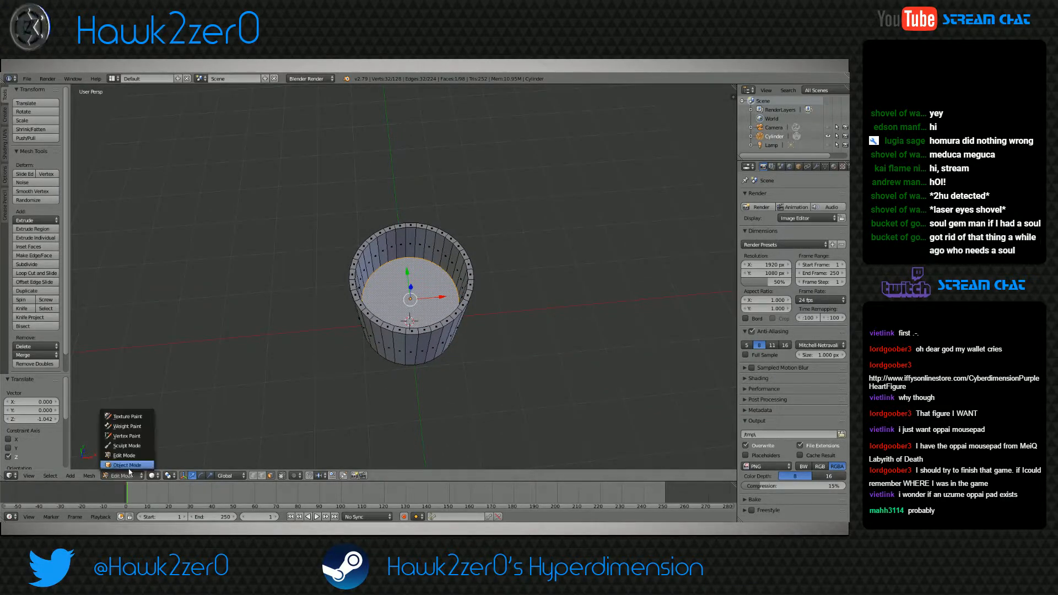
{"action": "left_click", "coordinate": [130, 469]}
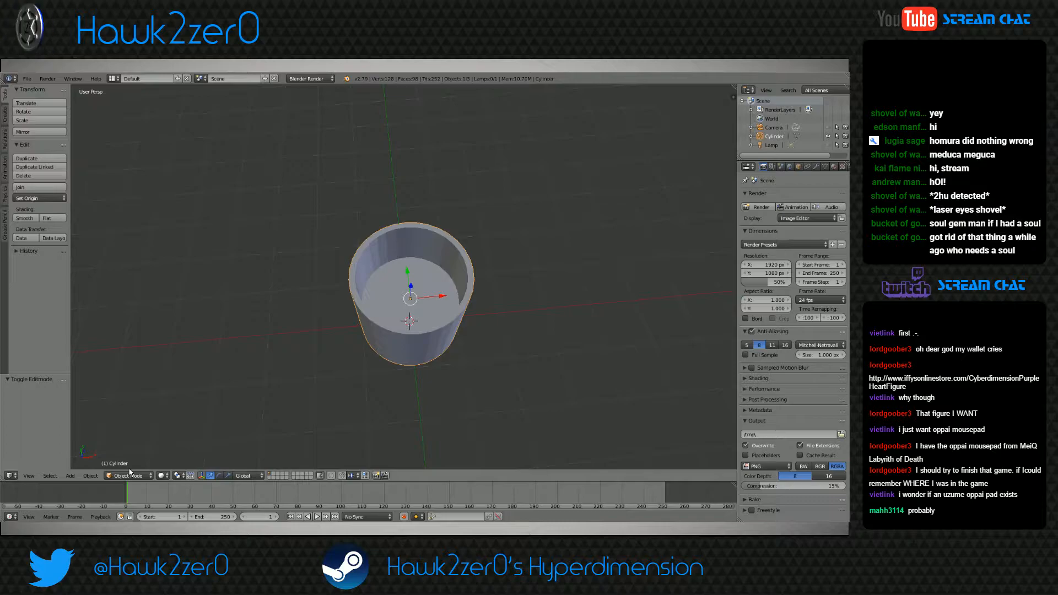
{"action": "key", "text": "s"}
{"action": "key", "text": "x"}
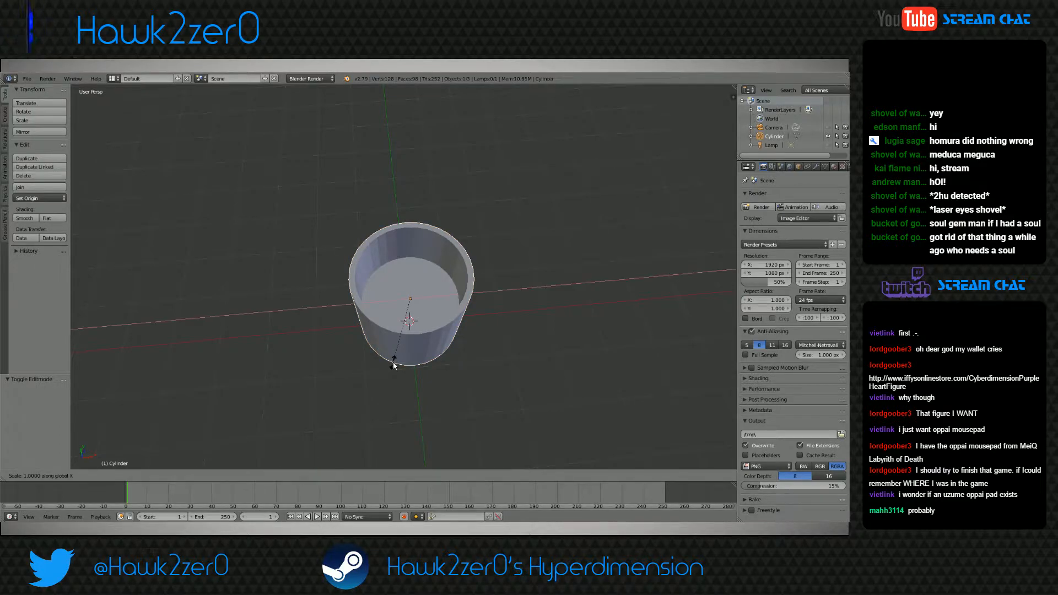
{"action": "key", "text": "2"}
{"action": "key", "text": "Return"}
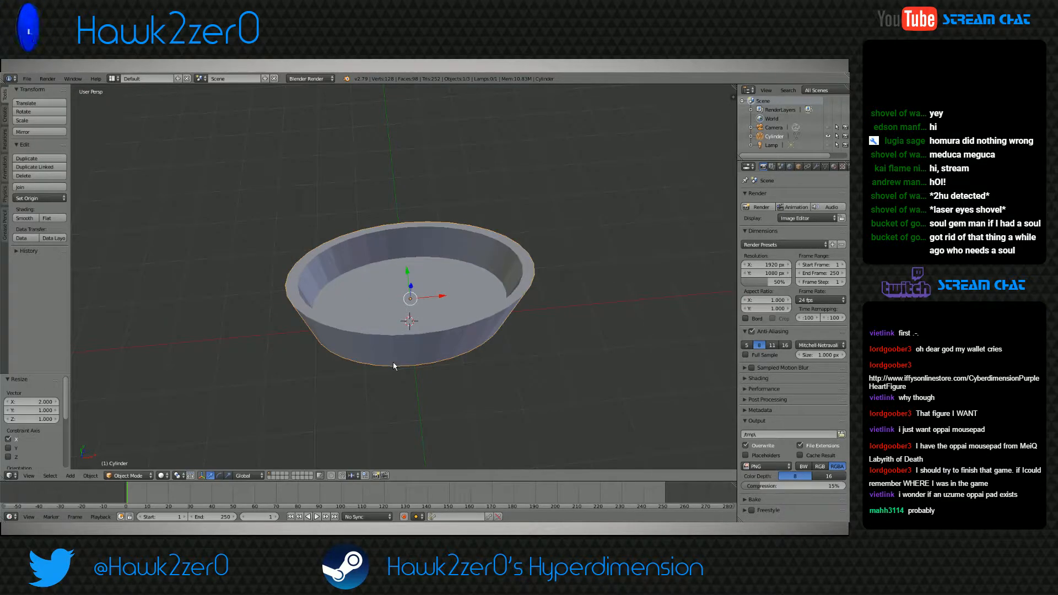
Scale the hollowed cylinder by 2 along the Y axis
{"action": "middle_click_drag", "start_coordinate": [438, 366], "coordinate": [481, 355]}
{"action": "key", "text": "s"}
{"action": "key", "text": "y"}
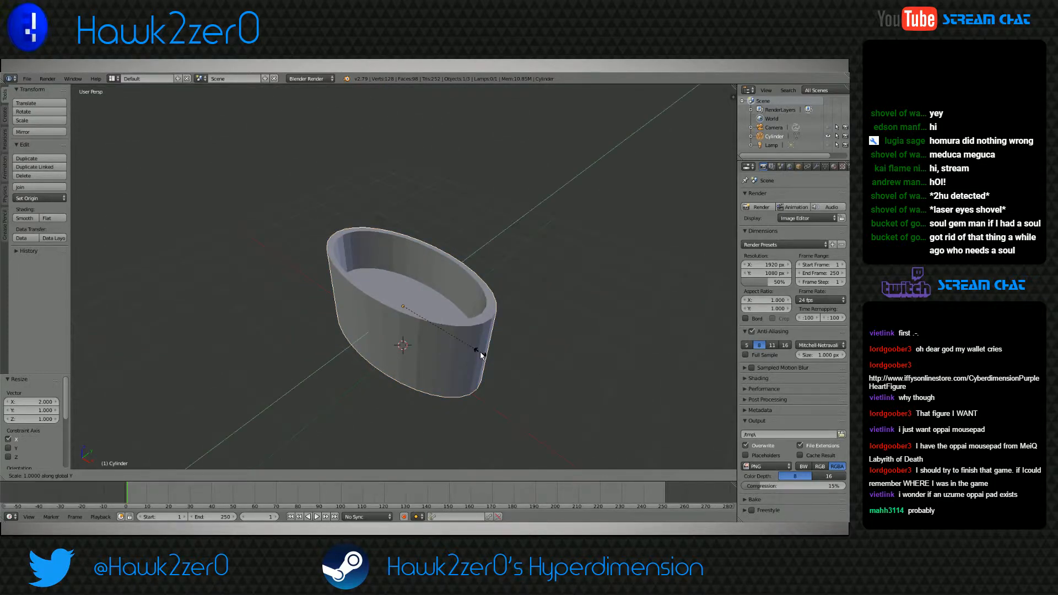
{"action": "key", "text": "2"}
{"action": "key", "text": "Return"}
In Edit Mode, raise the cup's inner bottom face about 0.025 units along Z
{"action": "middle_click_drag", "start_coordinate": [481, 352], "coordinate": [415, 366]}
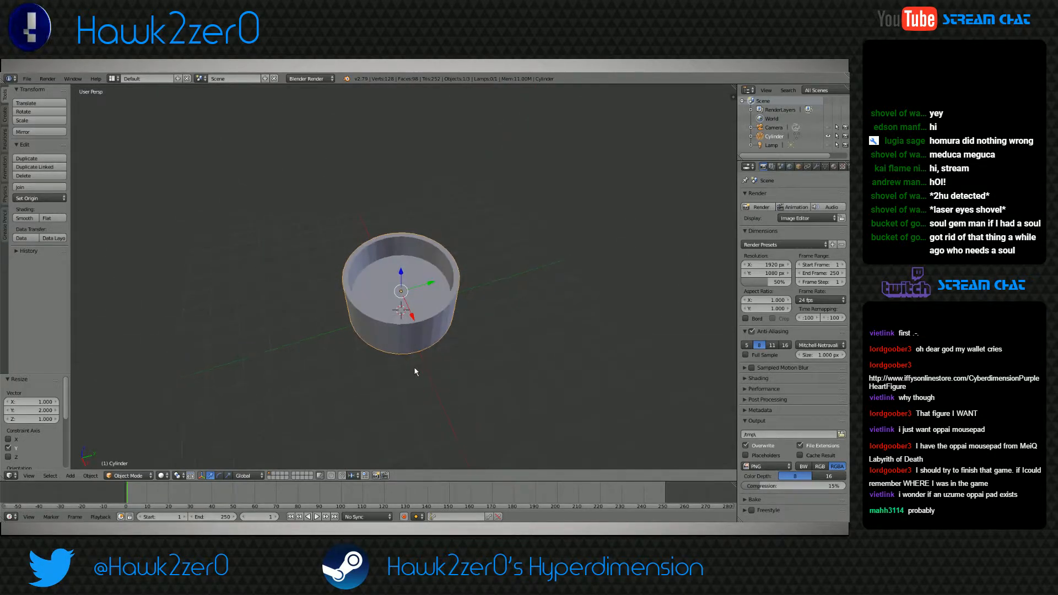
{"action": "left_click", "coordinate": [129, 475]}
{"action": "left_click", "coordinate": [127, 459]}
{"action": "scroll", "coordinate": [384, 399], "scroll_direction": "up", "scroll_amount": 2}
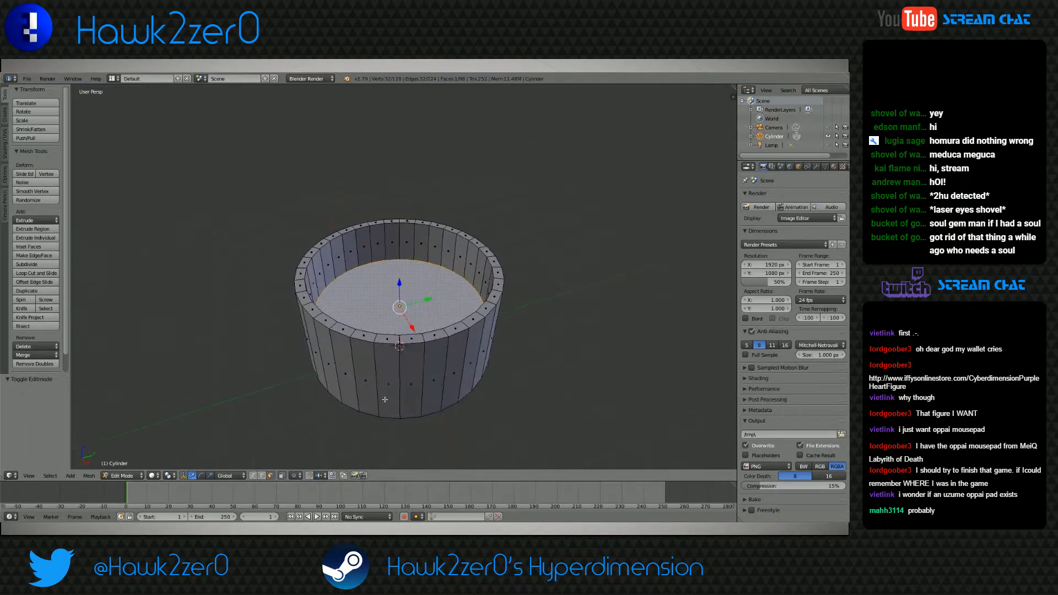
{"action": "key", "text": "g"}
{"action": "key", "text": "z"}
{"action": "left_click_drag", "start_coordinate": [397, 271], "coordinate": [398, 288]}
Add a horizontal loop cut around the cup's outer wall, scale it inward to about 0.87 and deselect everything
{"action": "mouse_move", "coordinate": [398, 294]}
{"action": "middle_mouse_down"}
{"action": "mouse_move", "coordinate": [399, 333]}
{"action": "mouse_move", "coordinate": [399, 290]}
{"action": "mouse_move", "coordinate": [397, 333]}
{"action": "mouse_move", "coordinate": [410, 289]}
{"action": "middle_mouse_up"}
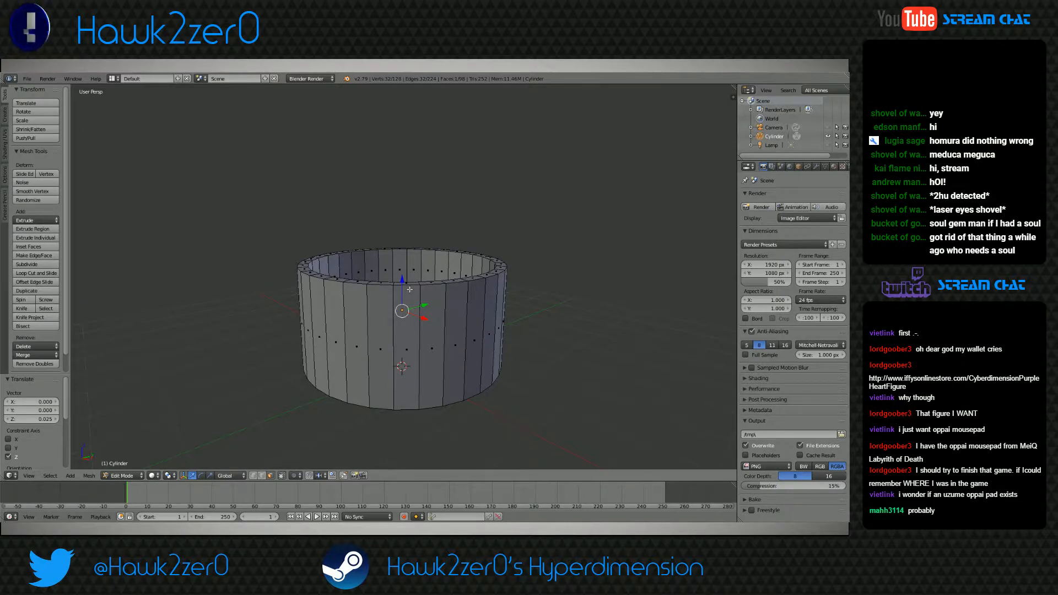
{"action": "key", "text": "ctrl+r"}
{"action": "left_click", "coordinate": [386, 297]}
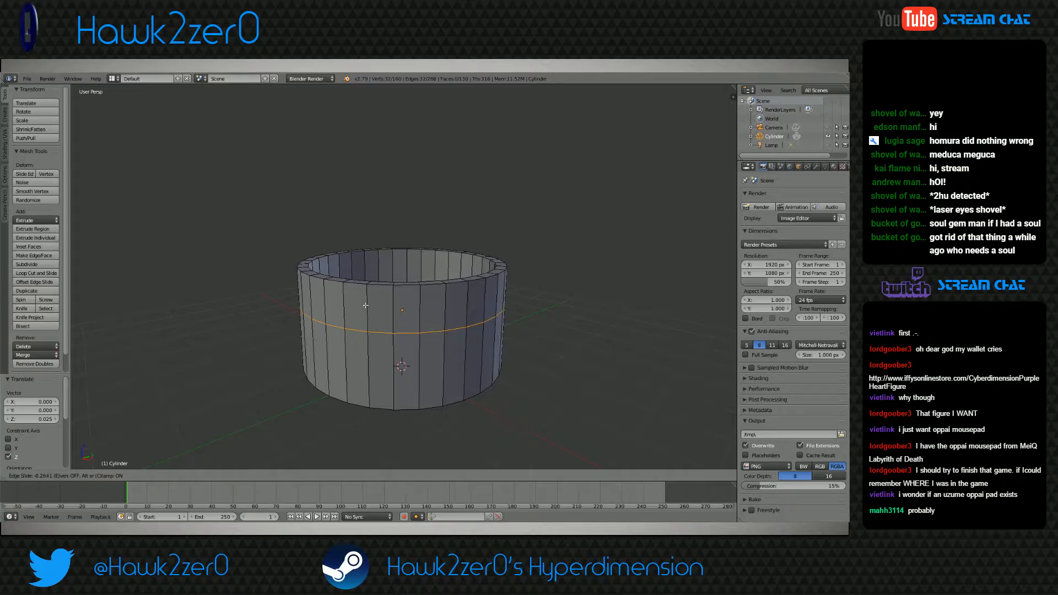
{"action": "left_click", "coordinate": [365, 305]}
{"action": "key", "text": "s"}
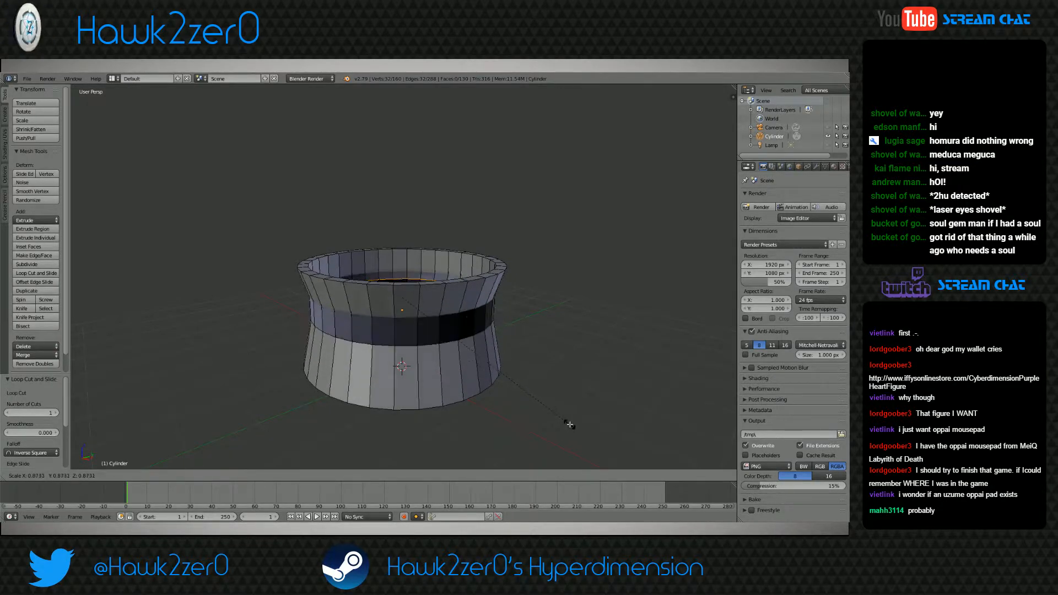
{"action": "left_click", "coordinate": [569, 425]}
{"action": "middle_click_drag", "start_coordinate": [569, 425], "coordinate": [525, 405]}
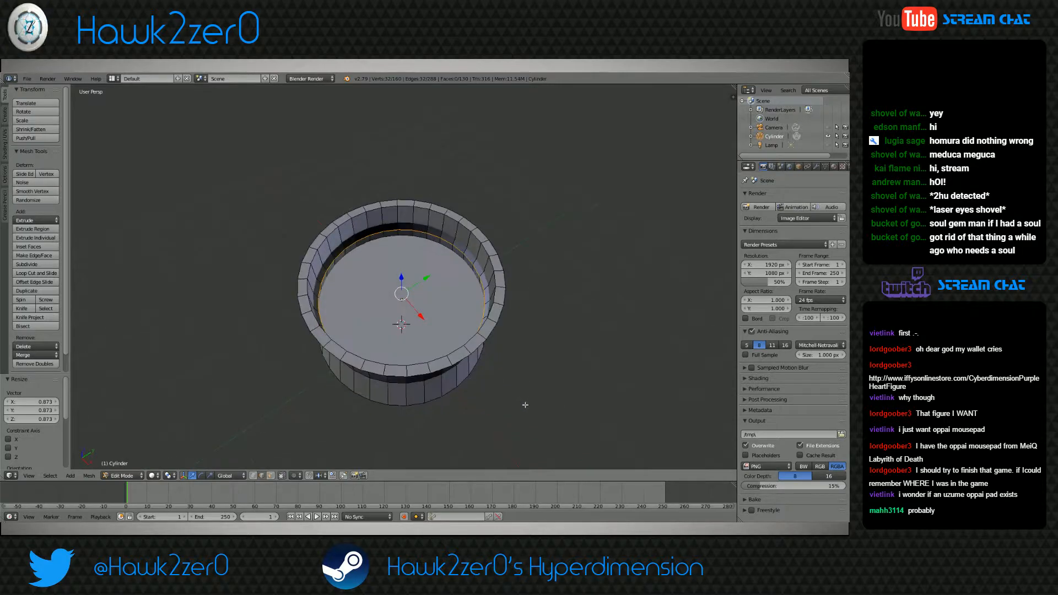
{"action": "key", "text": "a"}
Select the cup's inner bottom face with the help of wireframe display and scale it to about 0.90
{"action": "middle_click_drag", "start_coordinate": [400, 308], "coordinate": [388, 347]}
{"action": "scroll", "coordinate": [390, 355], "scroll_direction": "up", "scroll_amount": 6}
{"action": "scroll", "coordinate": [391, 357], "scroll_direction": "down", "scroll_amount": 8}
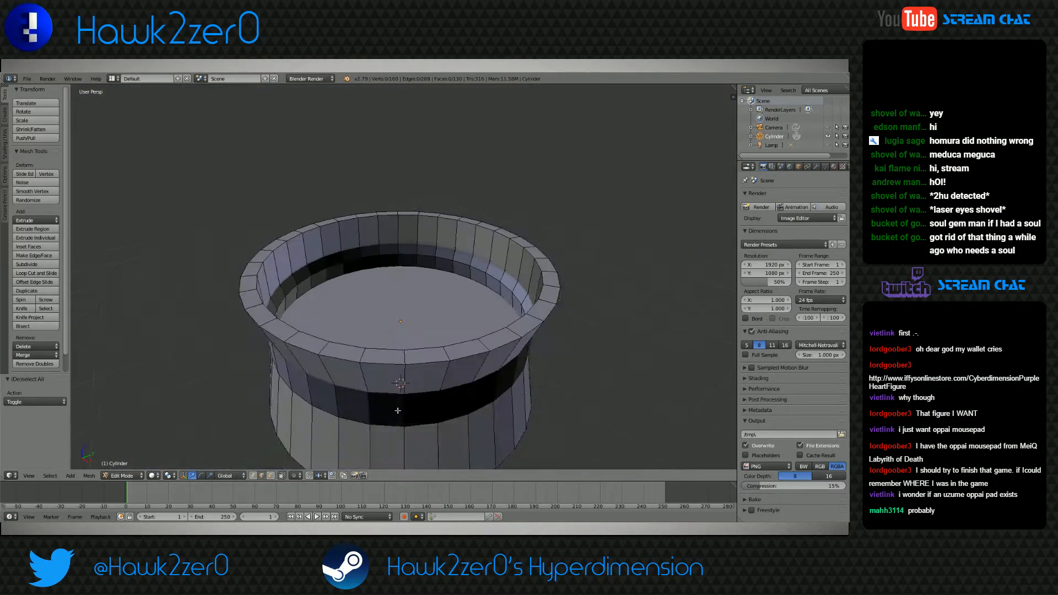
{"action": "mouse_move", "coordinate": [398, 411]}
{"action": "middle_mouse_down"}
{"action": "mouse_move", "coordinate": [396, 430]}
{"action": "mouse_move", "coordinate": [387, 347]}
{"action": "mouse_move", "coordinate": [378, 367]}
{"action": "middle_mouse_up"}
{"action": "key", "text": "z"}
{"action": "middle_click_drag", "start_coordinate": [281, 466], "coordinate": [405, 378]}
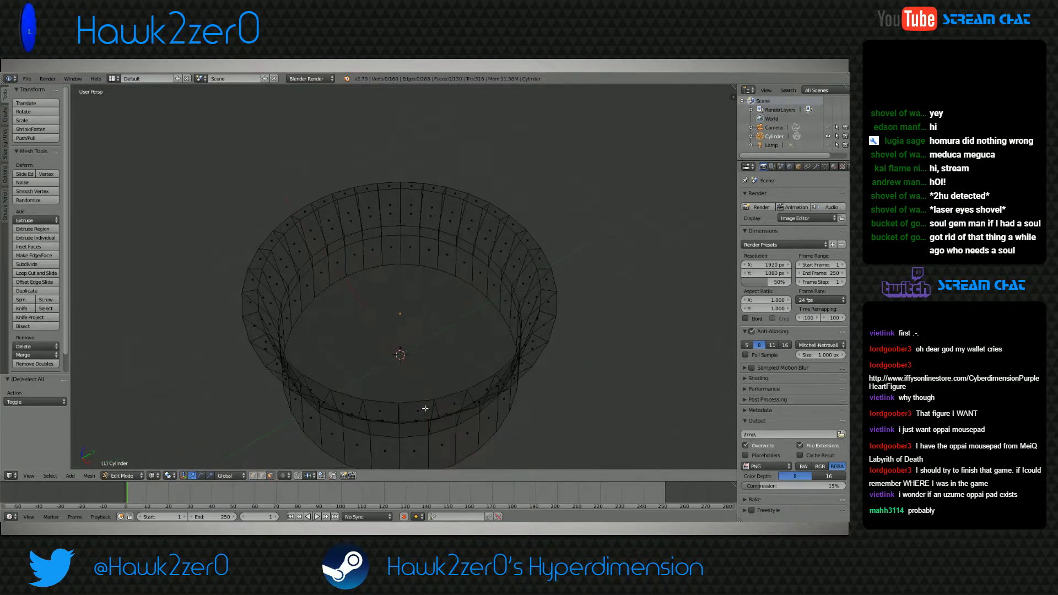
{"action": "right_click", "coordinate": [409, 372]}
{"action": "key", "text": "z"}
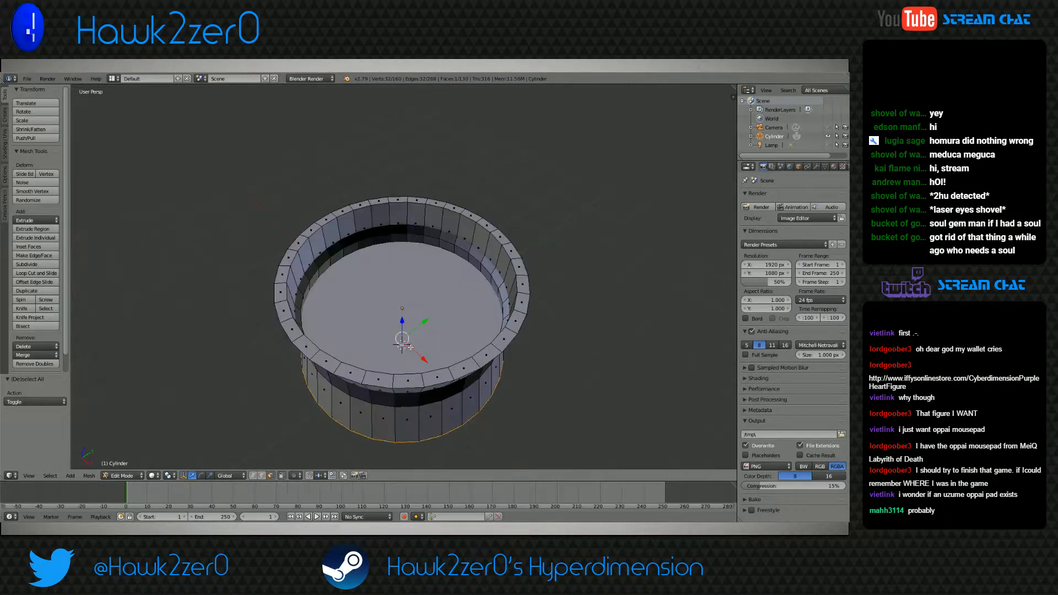
{"action": "middle_click_drag", "start_coordinate": [404, 310], "coordinate": [345, 347]}
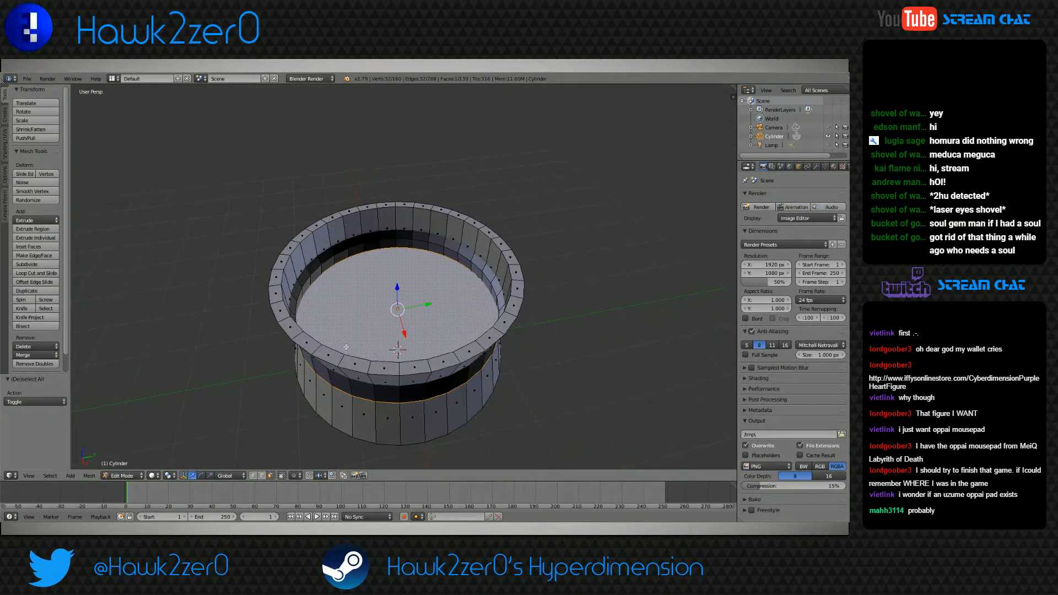
{"action": "key", "text": "s"}
{"action": "left_click", "coordinate": [524, 409]}
{"action": "middle_click_drag", "start_coordinate": [420, 391], "coordinate": [464, 381]}
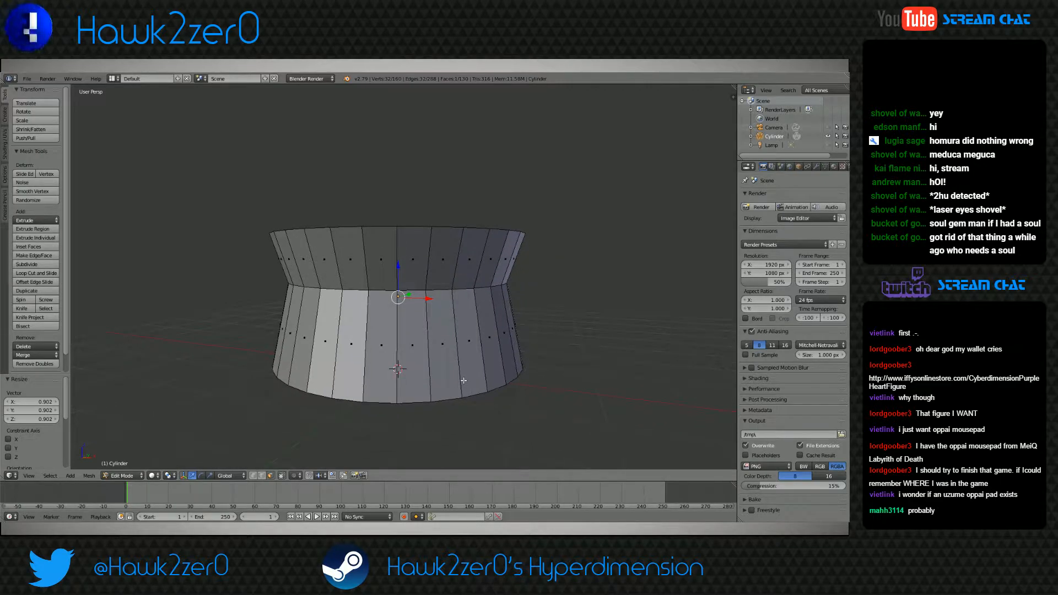
Add a horizontal loop cut around the lower outer wall and scale it inward to about 0.94 and again to about 0.99
{"action": "key", "text": "ctrl+r"}
{"action": "left_click", "coordinate": [391, 357]}
{"action": "left_click", "coordinate": [391, 357]}
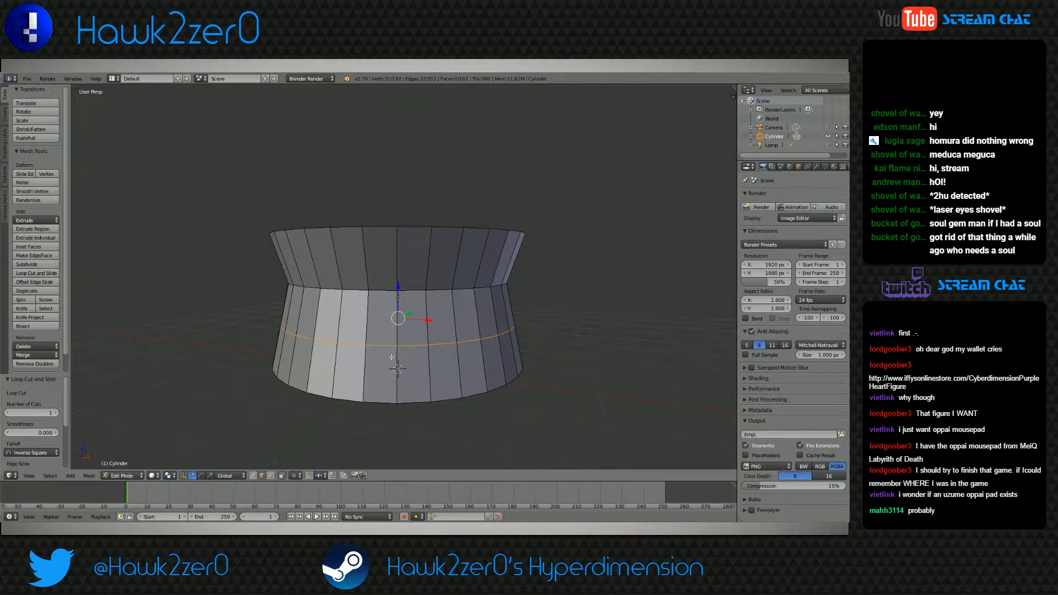
{"action": "middle_click_drag", "start_coordinate": [392, 357], "coordinate": [505, 392]}
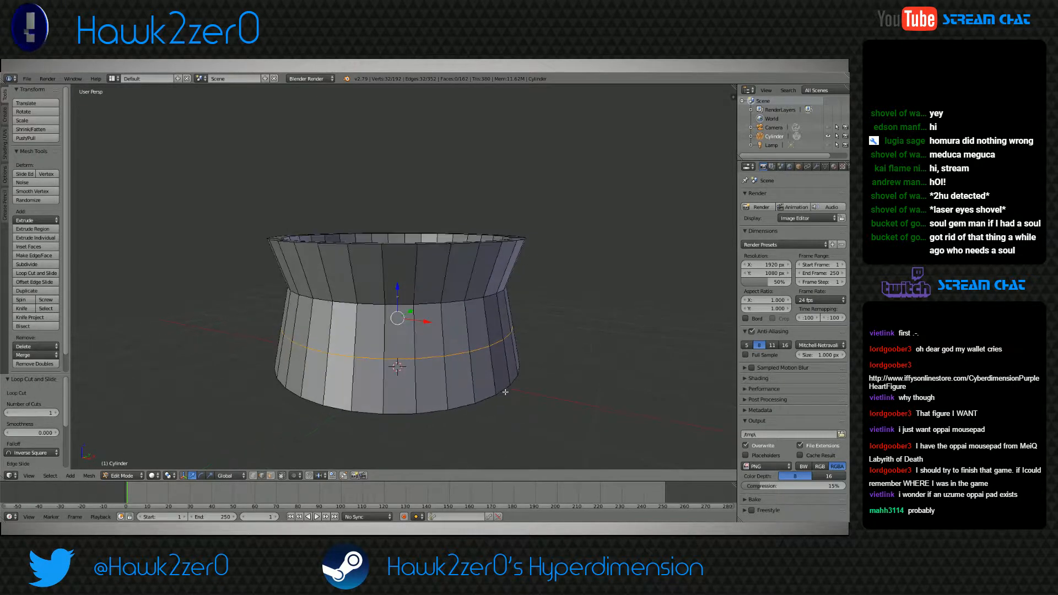
{"action": "key", "text": "s"}
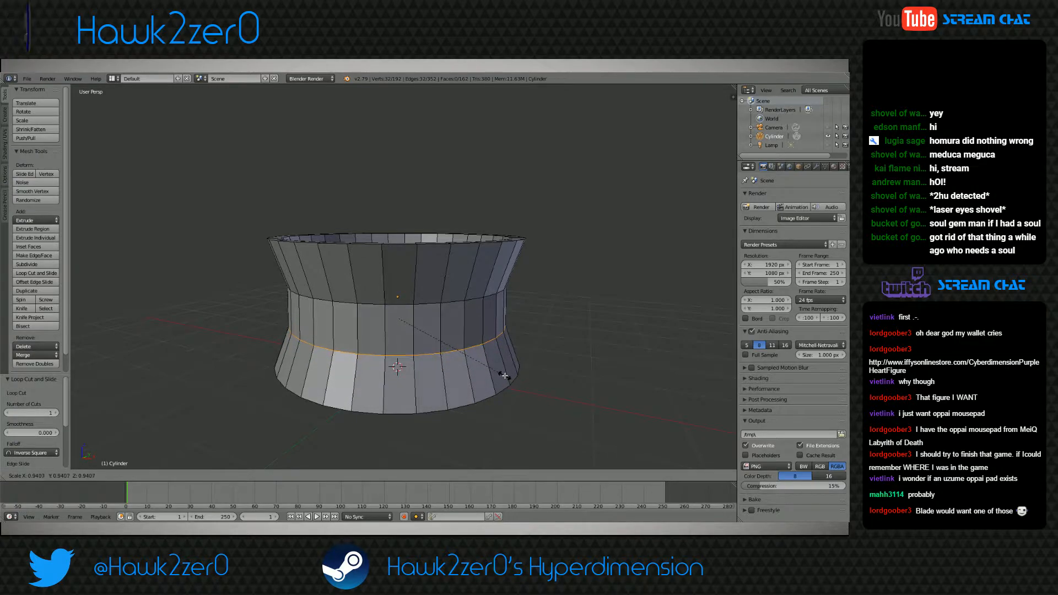
{"action": "left_click", "coordinate": [501, 374]}
{"action": "middle_click_drag", "start_coordinate": [501, 374], "coordinate": [453, 373]}
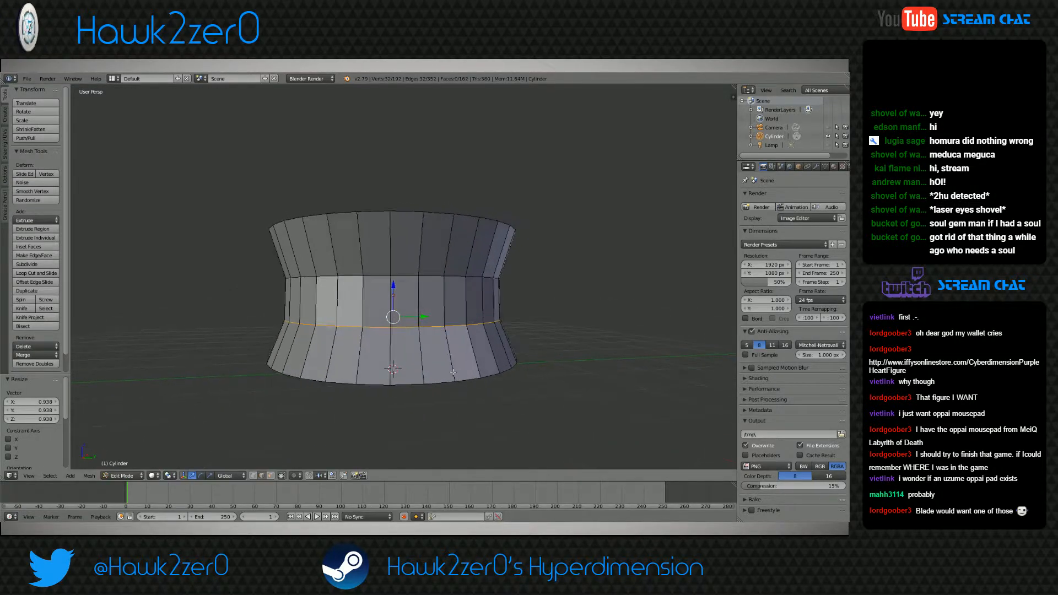
{"action": "key", "text": "s"}
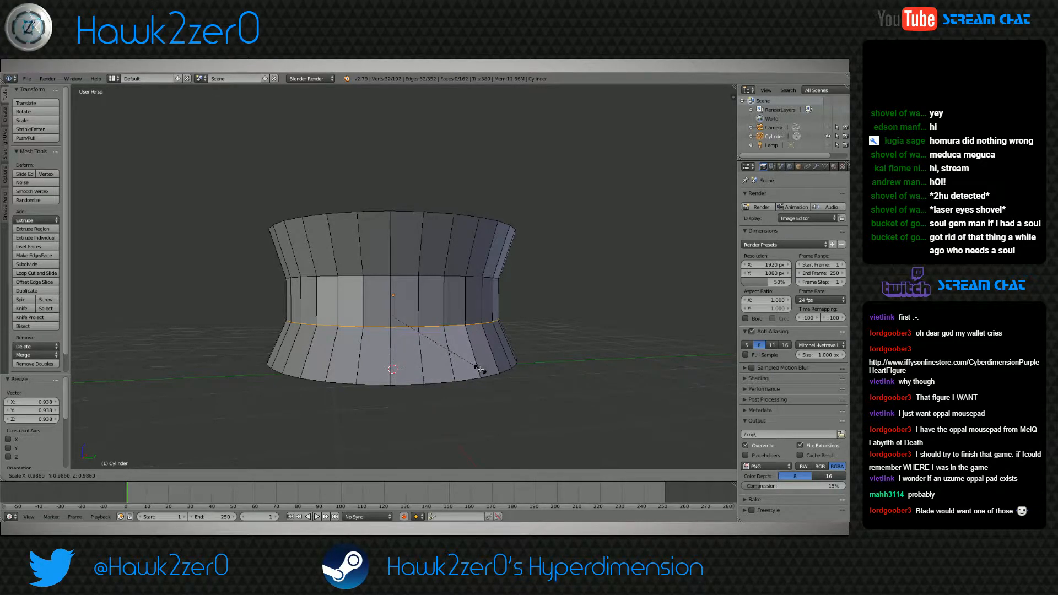
{"action": "left_click", "coordinate": [479, 369]}
Add another loop cut between the lower ring and the bottom edge, scale it outward to about 1.05 and fine-tune it by 1.003
{"action": "middle_click_drag", "start_coordinate": [479, 368], "coordinate": [432, 379]}
{"action": "scroll", "coordinate": [440, 380], "scroll_direction": "up", "scroll_amount": 2}
{"action": "key", "text": "ctrl+r"}
{"action": "left_click", "coordinate": [379, 319]}
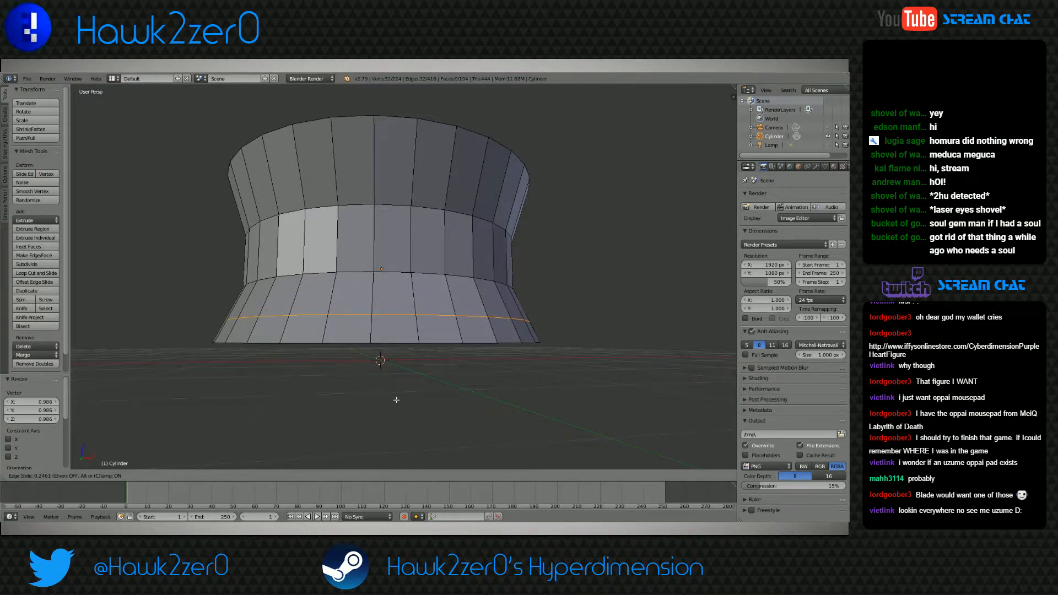
{"action": "left_click", "coordinate": [411, 360]}
{"action": "mouse_move", "coordinate": [410, 360]}
{"action": "middle_mouse_down"}
{"action": "mouse_move", "coordinate": [422, 339]}
{"action": "mouse_move", "coordinate": [390, 360]}
{"action": "middle_mouse_up"}
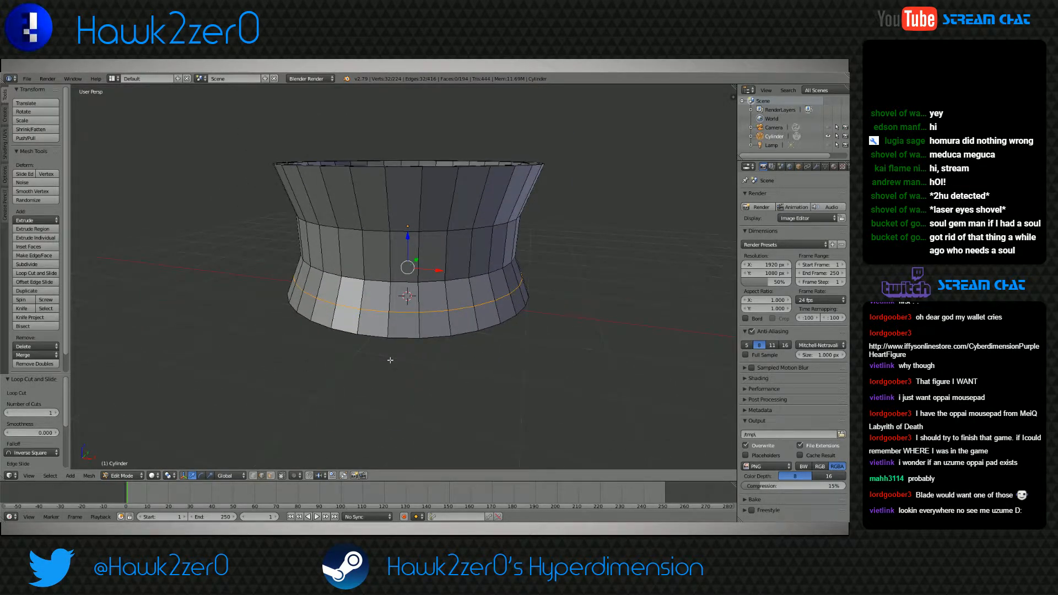
{"action": "key", "text": "s"}
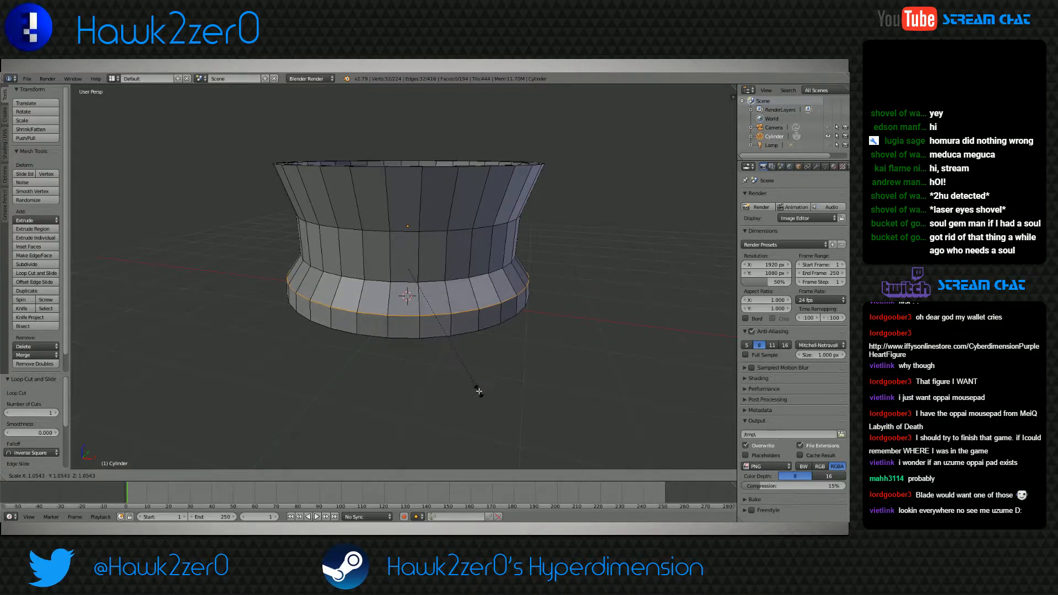
{"action": "left_click", "coordinate": [481, 396]}
{"action": "middle_click_drag", "start_coordinate": [481, 395], "coordinate": [429, 378]}
{"action": "key", "text": "s"}
{"action": "left_click", "coordinate": [435, 380]}
{"action": "middle_click_drag", "start_coordinate": [432, 444], "coordinate": [369, 398]}
Return to Object Mode, add a Multiresolution modifier to the cup and subdivide it twice
{"action": "left_click", "coordinate": [118, 475]}
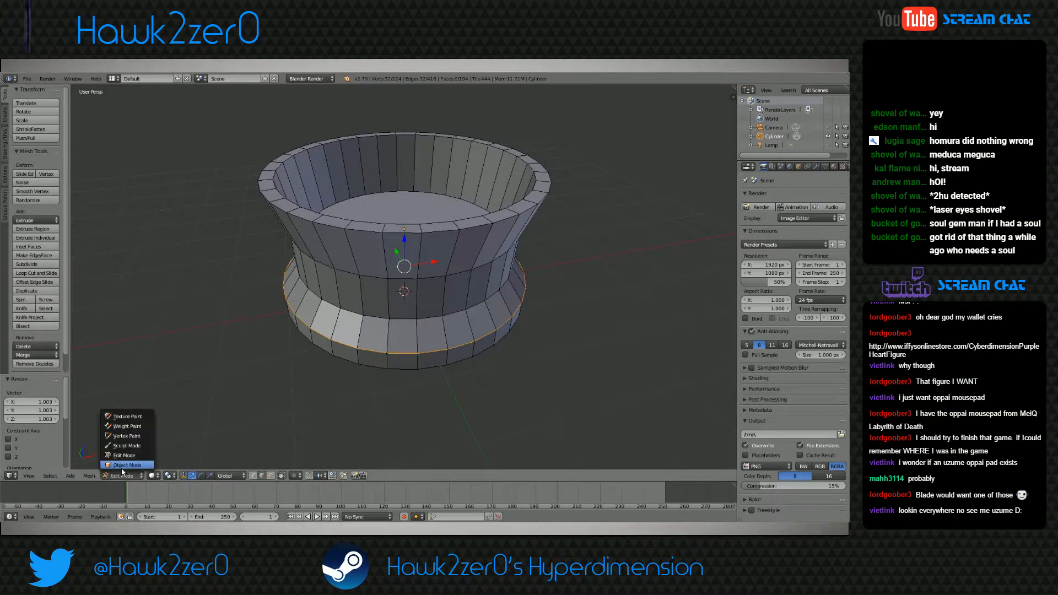
{"action": "left_click", "coordinate": [123, 467]}
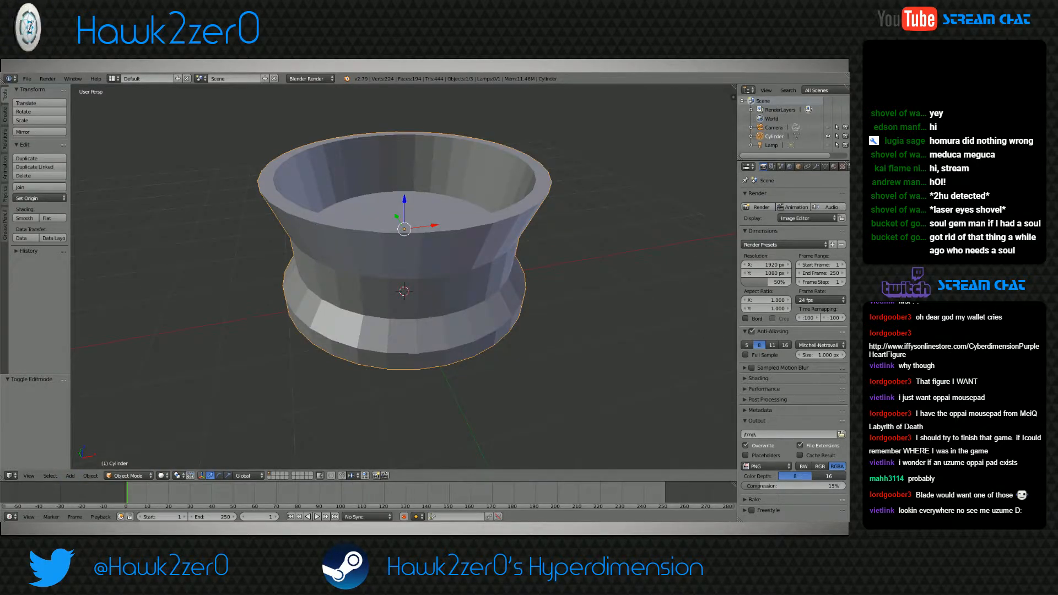
{"action": "left_click", "coordinate": [816, 167]}
{"action": "left_click", "coordinate": [779, 197]}
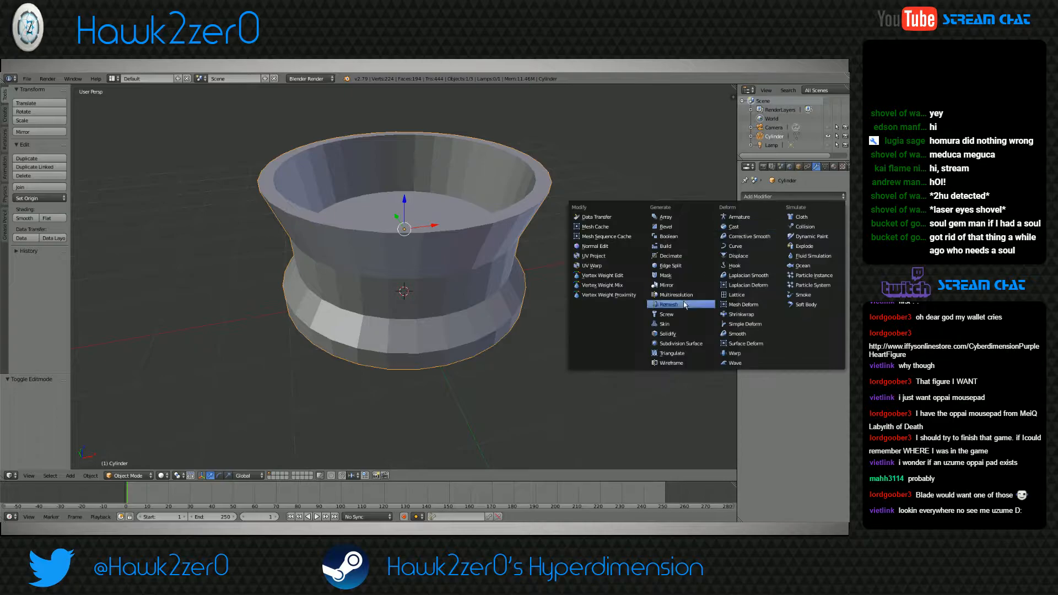
{"action": "left_click", "coordinate": [678, 295]}
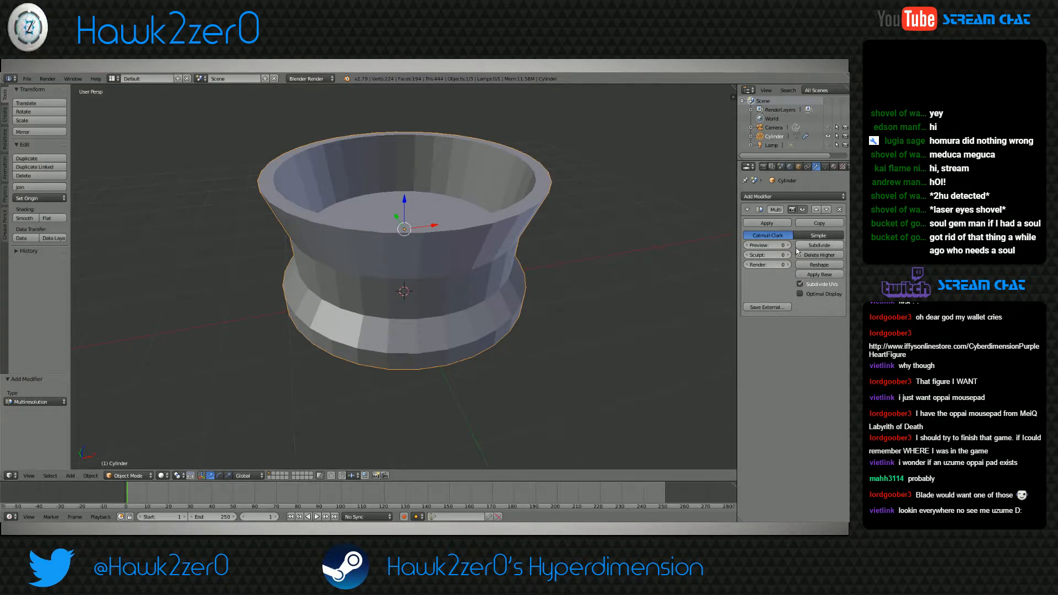
{"action": "left_click", "coordinate": [819, 245]}
{"action": "left_click", "coordinate": [819, 245]}
{"action": "key", "text": "KP_8"}
{"action": "key", "text": "KP_8"}
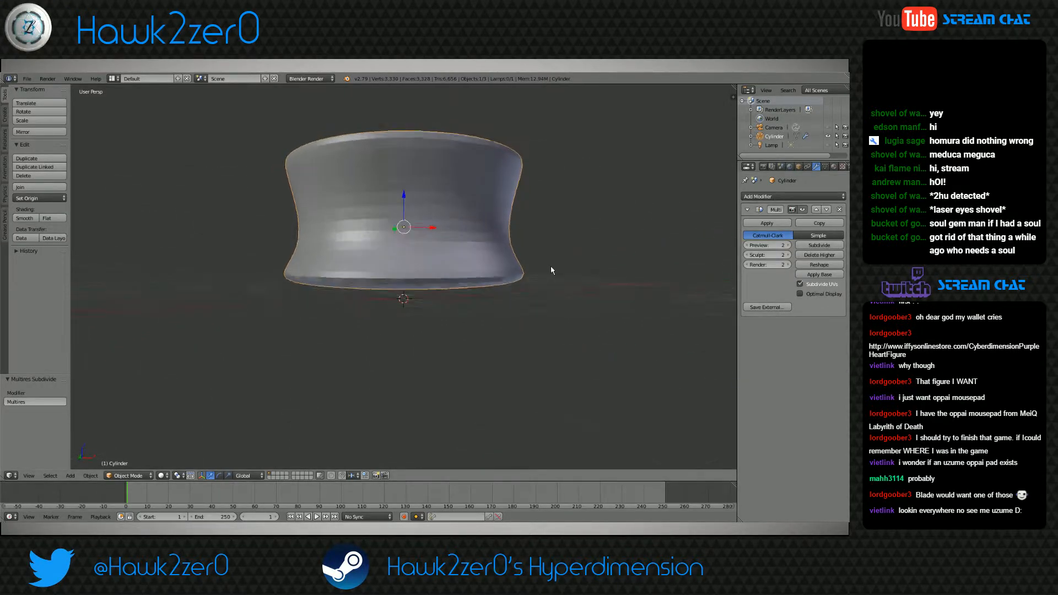
{"action": "middle_click_drag", "start_coordinate": [550, 269], "coordinate": [435, 307]}
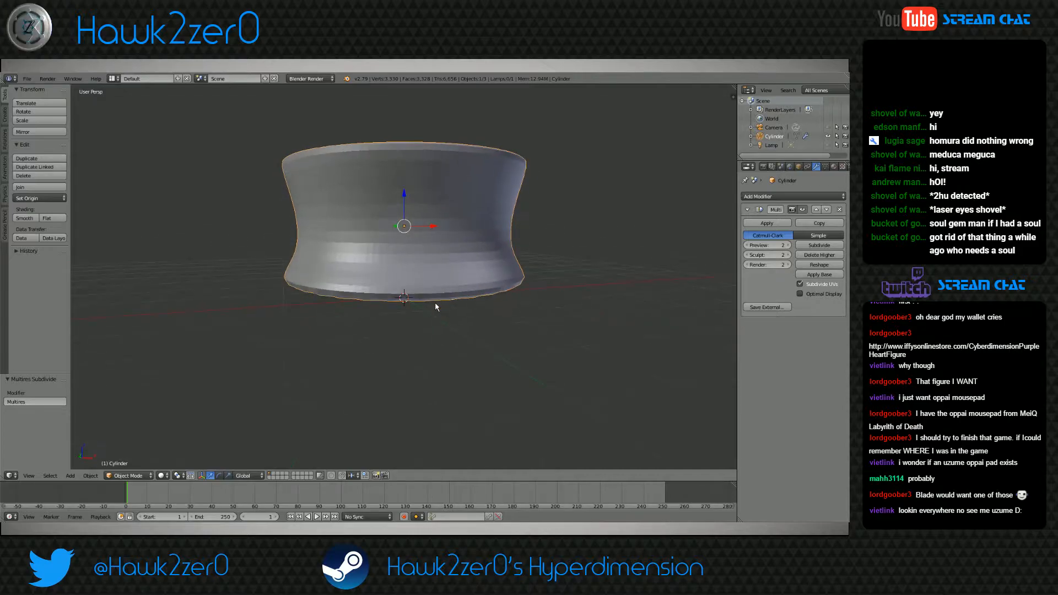
In Edit Mode, select the cup's underside face, lower it along Z and check the smoothed shape in Object Mode
{"action": "left_click", "coordinate": [127, 475]}
{"action": "left_click", "coordinate": [136, 458]}
{"action": "middle_click_drag", "start_coordinate": [391, 386], "coordinate": [401, 332]}
{"action": "left_click", "coordinate": [269, 475]}
{"action": "right_click", "coordinate": [393, 313]}
{"action": "left_click_drag", "start_coordinate": [404, 256], "coordinate": [405, 296]}
{"action": "left_click", "coordinate": [127, 477]}
{"action": "left_click", "coordinate": [128, 467]}
{"action": "mouse_move", "coordinate": [368, 367]}
{"action": "middle_mouse_down"}
{"action": "mouse_move", "coordinate": [365, 389]}
{"action": "mouse_move", "coordinate": [368, 365]}
{"action": "middle_mouse_up"}
Back in Edit Mode, raise the underside face along Z and scale it to about 0.94
{"action": "left_click", "coordinate": [128, 475]}
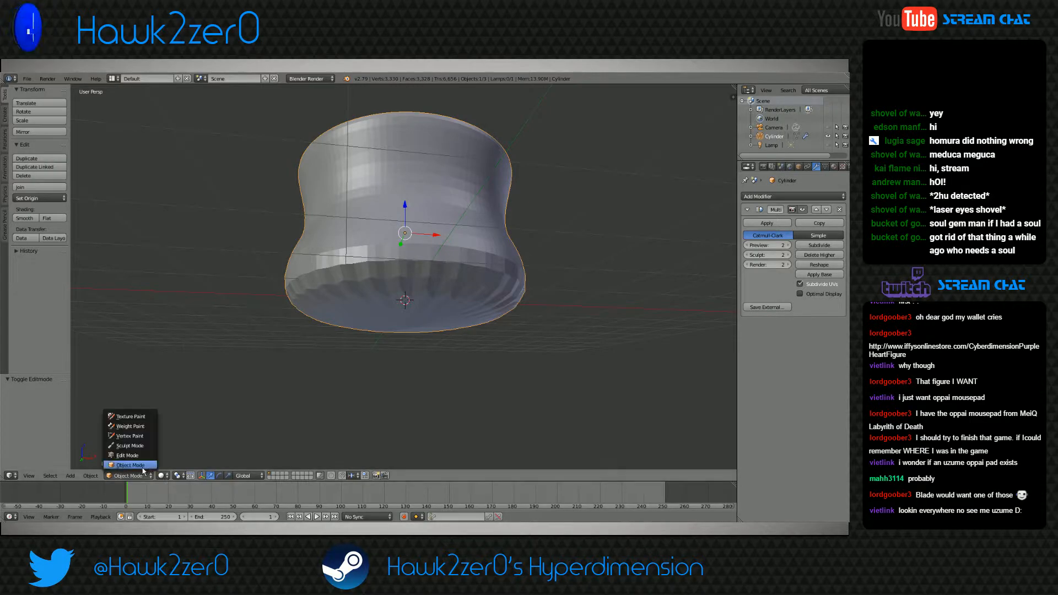
{"action": "left_click", "coordinate": [128, 465]}
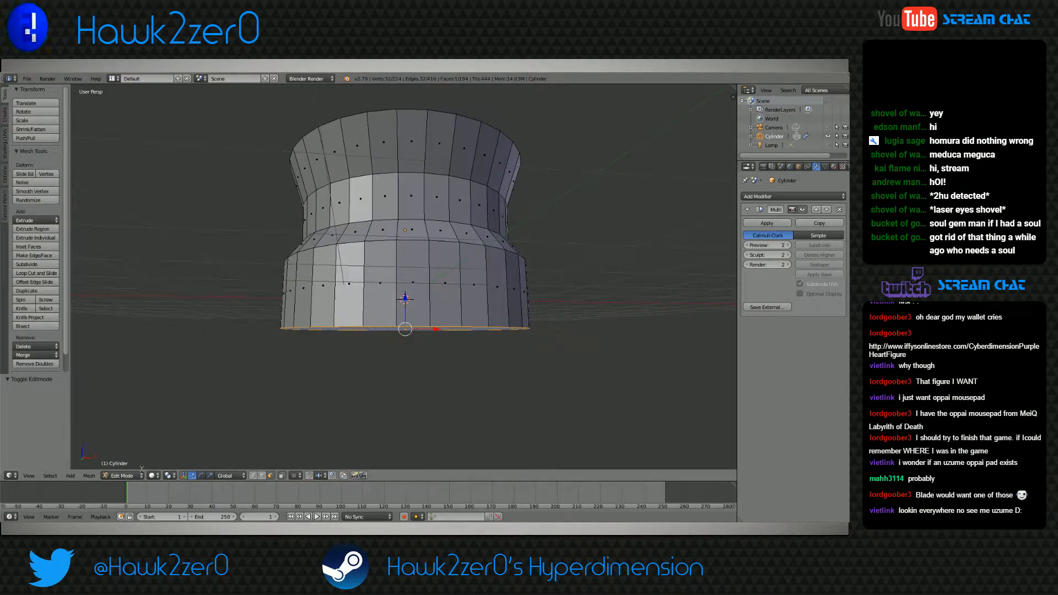
{"action": "left_click_drag", "start_coordinate": [405, 302], "coordinate": [405, 267]}
{"action": "middle_click_drag", "start_coordinate": [405, 267], "coordinate": [425, 364]}
{"action": "key", "text": "s"}
{"action": "left_click", "coordinate": [387, 365]}
Raise the underside face about 0.1 units along Z, scale it to about 1.007 and inspect the result in Object Mode
{"action": "key", "text": "g"}
{"action": "key", "text": "z"}
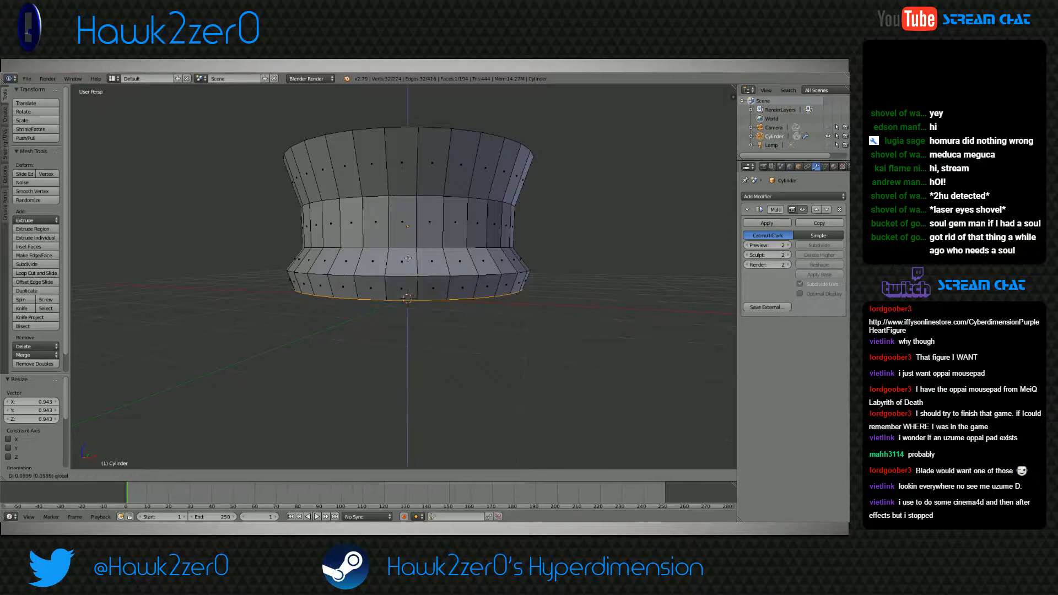
{"action": "left_click", "coordinate": [407, 258]}
{"action": "key", "text": "s"}
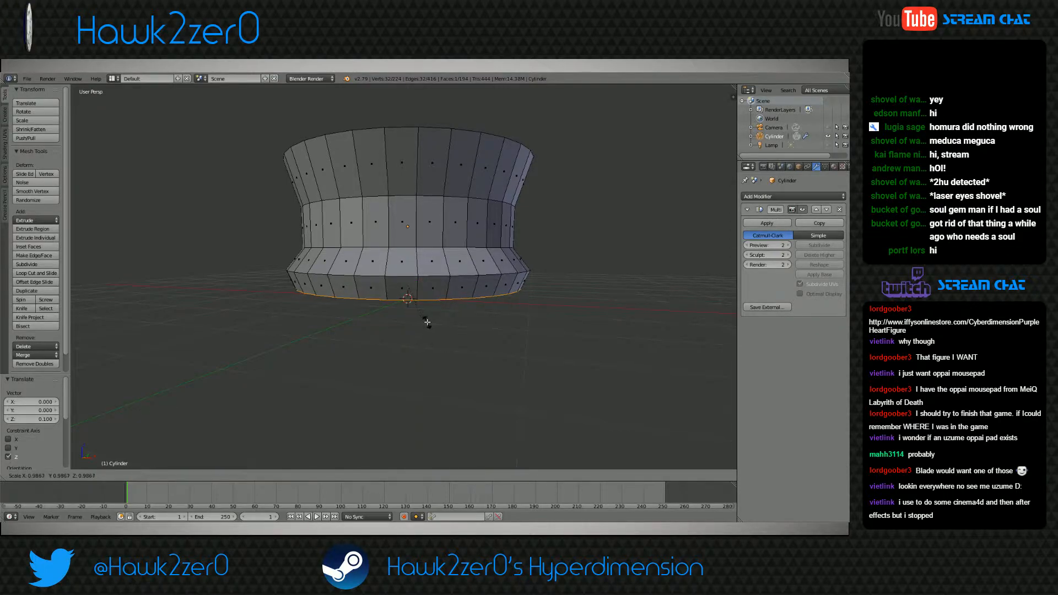
{"action": "left_click", "coordinate": [439, 326]}
{"action": "middle_click_drag", "start_coordinate": [438, 326], "coordinate": [422, 335]}
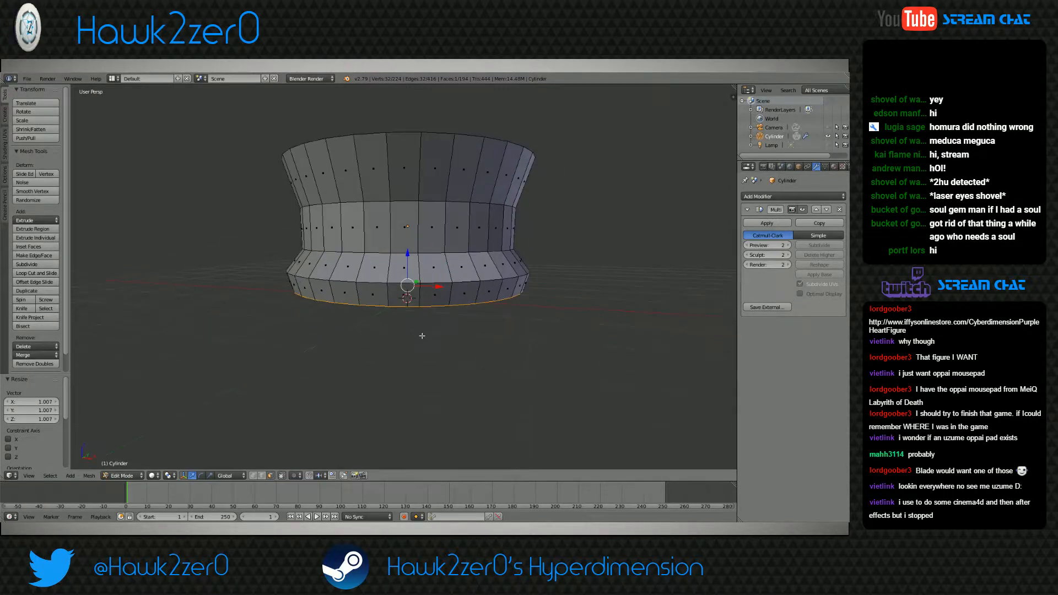
{"action": "left_click", "coordinate": [142, 477]}
{"action": "left_click", "coordinate": [134, 466]}
{"action": "middle_click_drag", "start_coordinate": [321, 389], "coordinate": [329, 353]}
In Edit Mode, add a loop cut around the lowest band and slide it close to the band's upper edge
{"action": "left_click", "coordinate": [133, 476]}
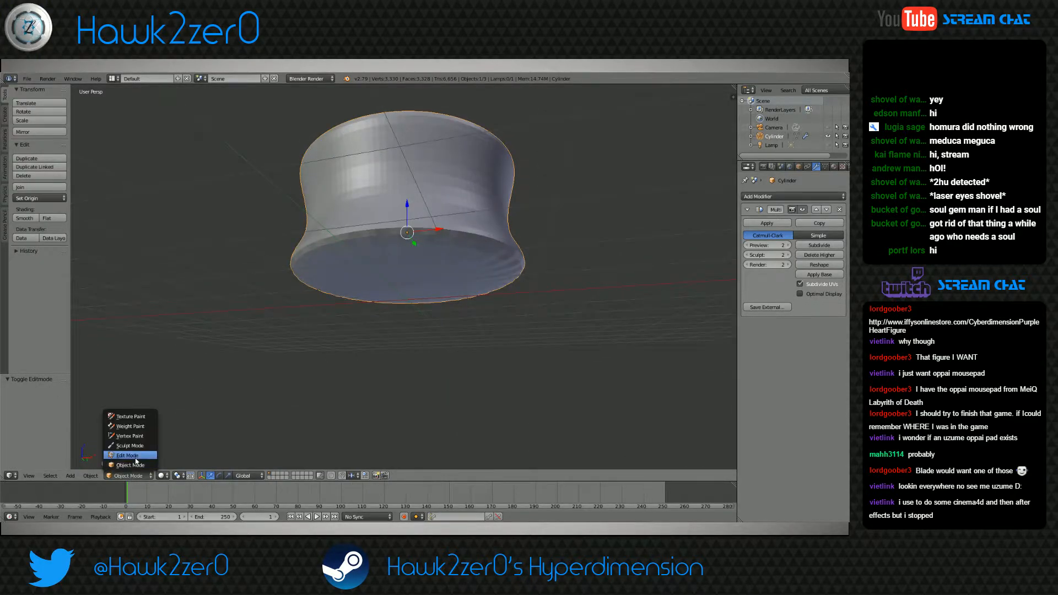
{"action": "left_click", "coordinate": [135, 457]}
{"action": "scroll", "coordinate": [312, 357], "scroll_direction": "up", "scroll_amount": 3}
{"action": "key", "text": "ctrl+r"}
{"action": "left_click", "coordinate": [386, 271]}
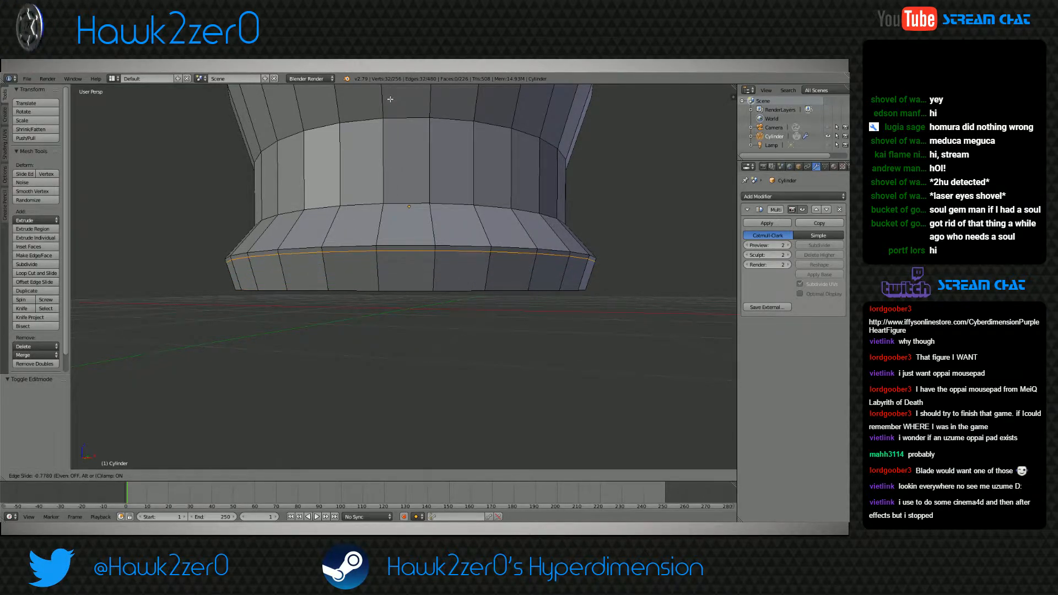
{"action": "left_click", "coordinate": [393, 95]}
Add a loop cut close to the lowest band's bottom edge and check the smoothed shape in Object Mode
{"action": "key", "text": "ctrl+r"}
{"action": "left_click", "coordinate": [406, 266]}
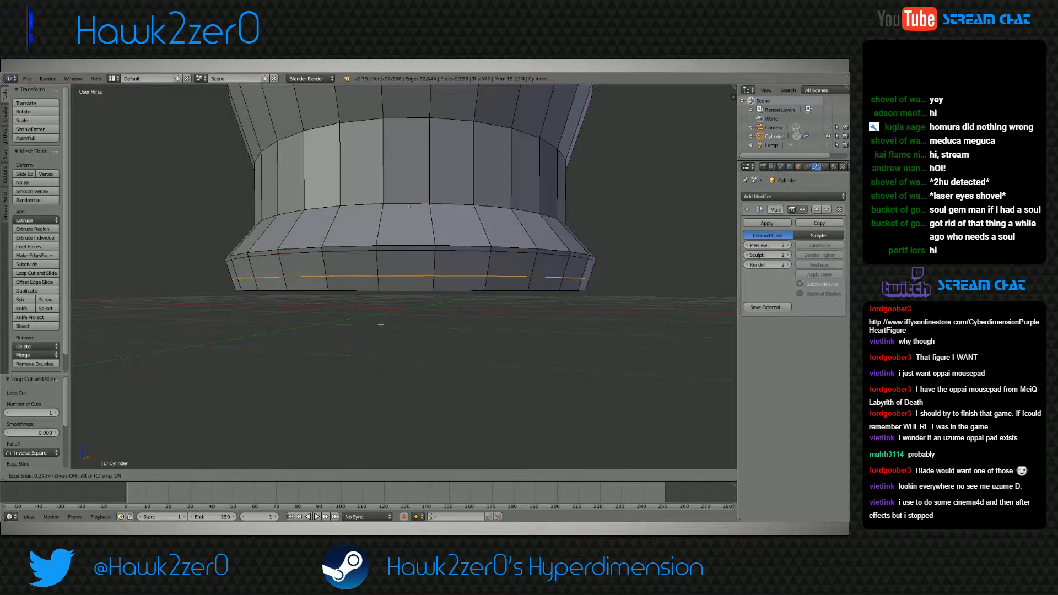
{"action": "left_click", "coordinate": [381, 430]}
{"action": "left_click", "coordinate": [115, 476]}
{"action": "left_click", "coordinate": [119, 466]}
{"action": "middle_click_drag", "start_coordinate": [362, 365], "coordinate": [420, 254]}
{"action": "scroll", "coordinate": [354, 373], "scroll_direction": "down", "scroll_amount": 3}
{"action": "mouse_move", "coordinate": [418, 249]}
{"action": "middle_mouse_down"}
{"action": "mouse_move", "coordinate": [384, 249]}
{"action": "mouse_move", "coordinate": [406, 256]}
{"action": "middle_mouse_up"}
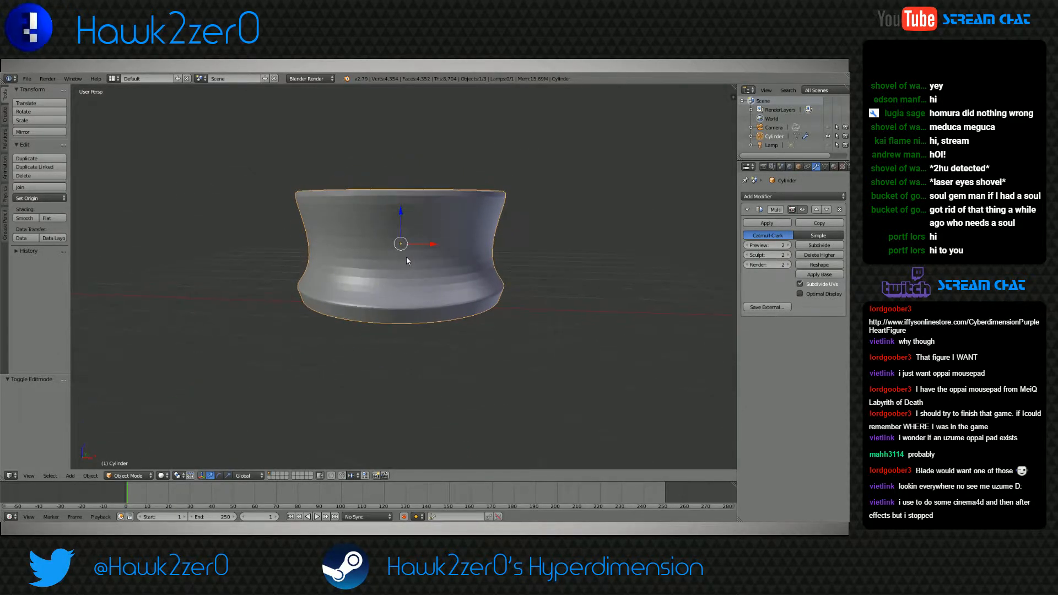
In Edit Mode, add a loop cut around the flared upper band and slide it close to the waist's upper edge
{"action": "left_click", "coordinate": [128, 476]}
{"action": "left_click", "coordinate": [131, 458]}
{"action": "middle_click_drag", "start_coordinate": [334, 232], "coordinate": [359, 246], "text": "shift"}
{"action": "key", "text": "ctrl+r"}
{"action": "left_click", "coordinate": [355, 248]}
{"action": "left_click", "coordinate": [354, 248]}
{"action": "key", "text": "ctrl+z"}
{"action": "key", "text": "ctrl+r"}
{"action": "left_click", "coordinate": [354, 244]}
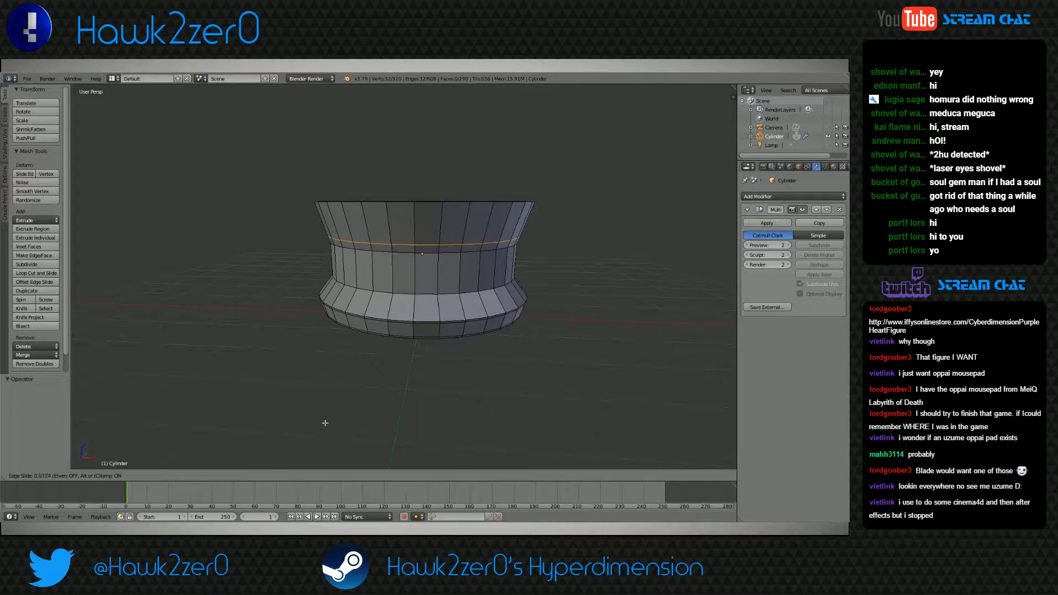
{"action": "left_click", "coordinate": [327, 100]}
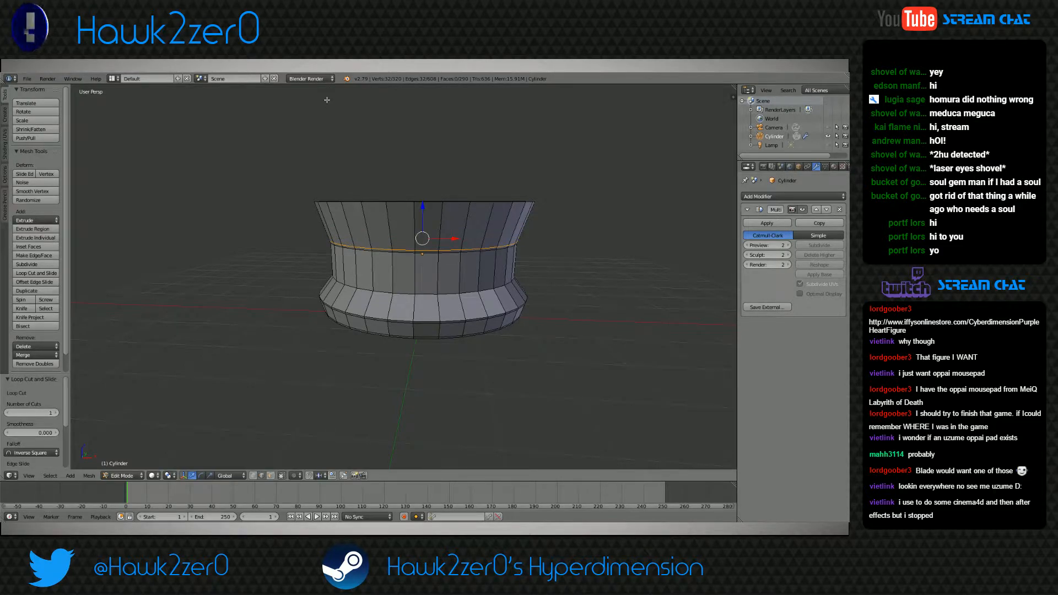
Add a loop cut around the sloped band below the waist and slide it close to the waist's lower edge
{"action": "key", "text": "ctrl+r"}
{"action": "left_click", "coordinate": [380, 302]}
{"action": "left_click", "coordinate": [390, 191]}
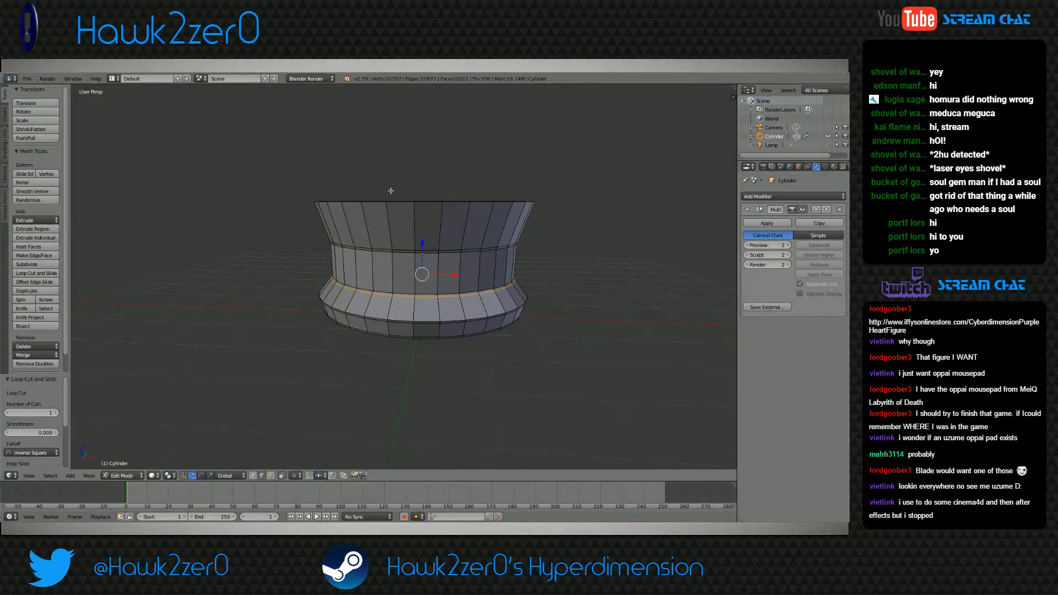
Inspect the cup in Object Mode and undo the recent loop cuts on the outer wall
{"action": "left_click", "coordinate": [119, 476]}
{"action": "left_click", "coordinate": [119, 466]}
{"action": "middle_click_drag", "start_coordinate": [382, 343], "coordinate": [439, 335]}
{"action": "key", "text": "ctrl+z"}
{"action": "key", "text": "ctrl+z"}
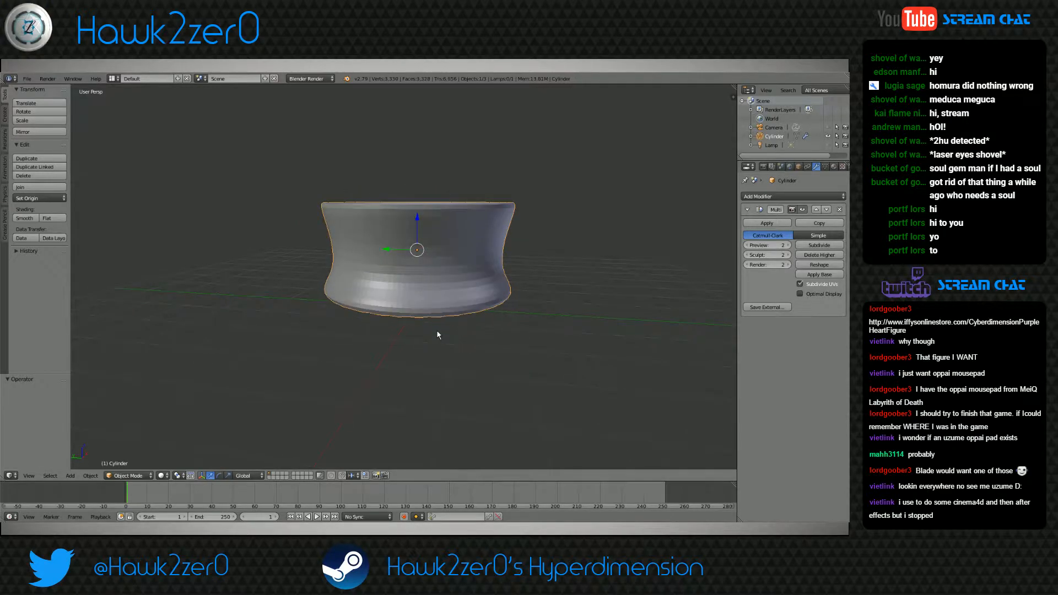
In Edit Mode, add a single loop cut around the lowest band close to its bottom edge and return to Object Mode
{"action": "left_click", "coordinate": [129, 475]}
{"action": "left_click", "coordinate": [132, 454]}
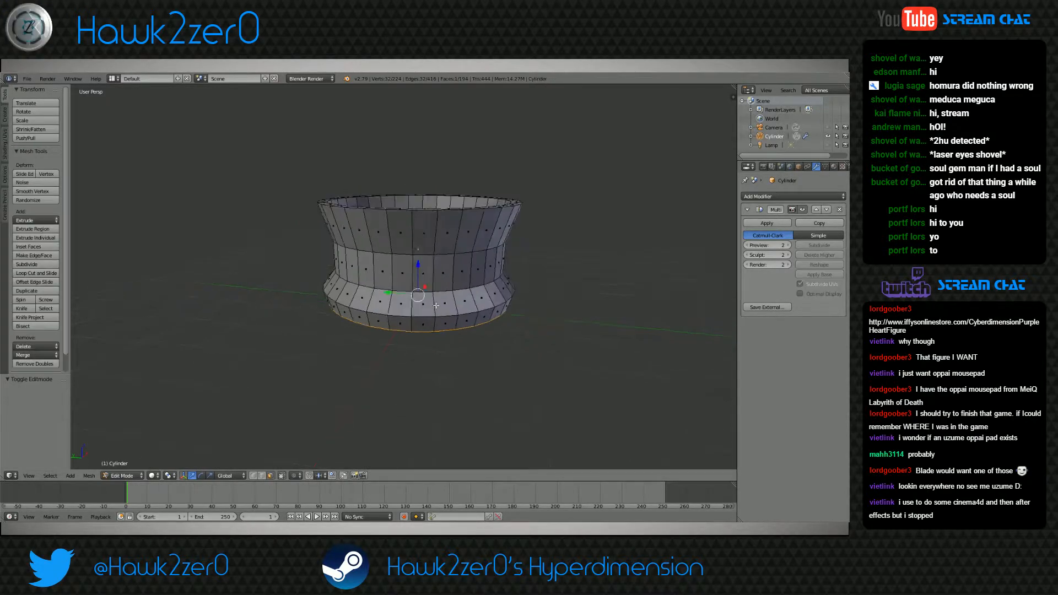
{"action": "middle_click_drag", "start_coordinate": [432, 295], "coordinate": [442, 284]}
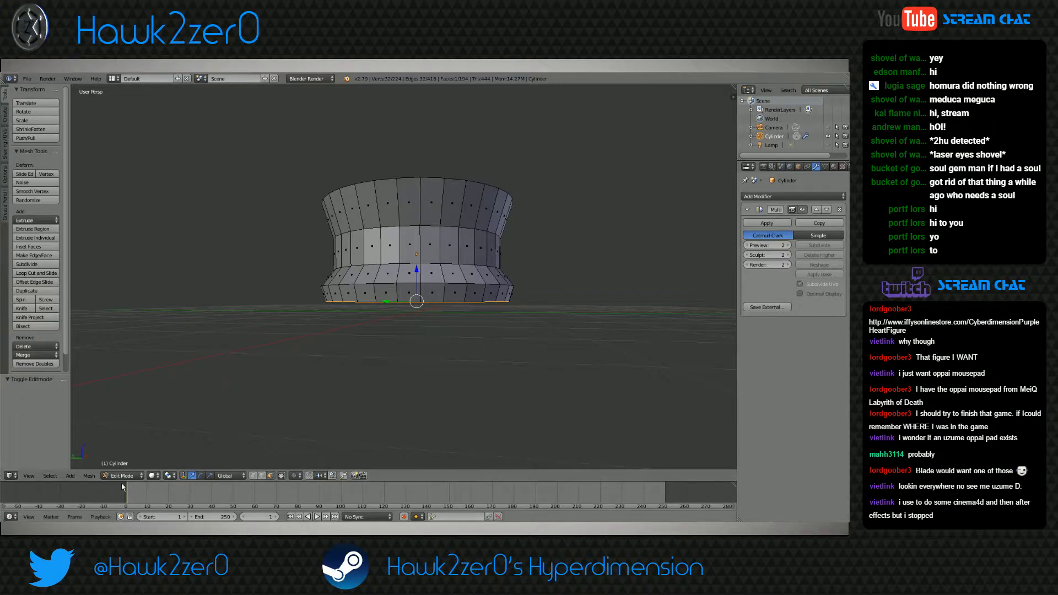
{"action": "left_click", "coordinate": [88, 476]}
{"action": "left_click", "coordinate": [102, 465]}
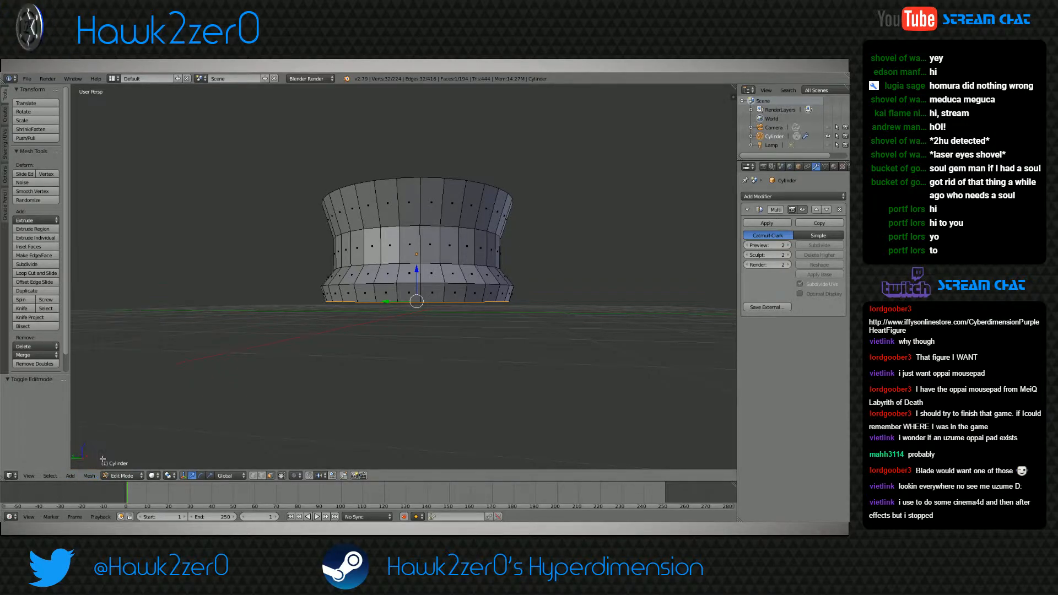
{"action": "left_click", "coordinate": [88, 476]}
{"action": "left_click", "coordinate": [100, 457]}
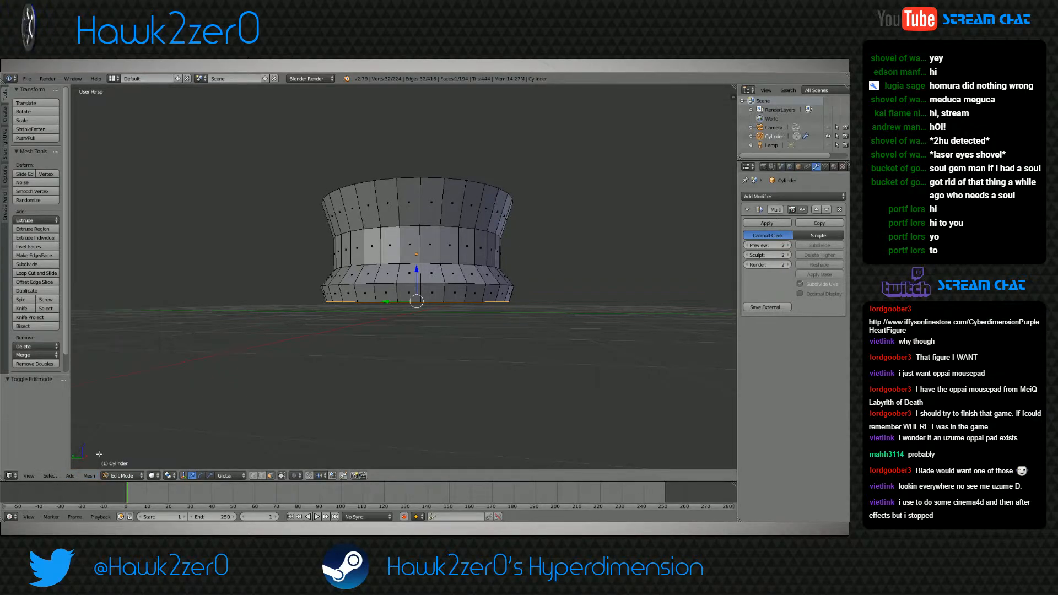
{"action": "scroll", "coordinate": [463, 315], "scroll_direction": "up", "scroll_amount": 5}
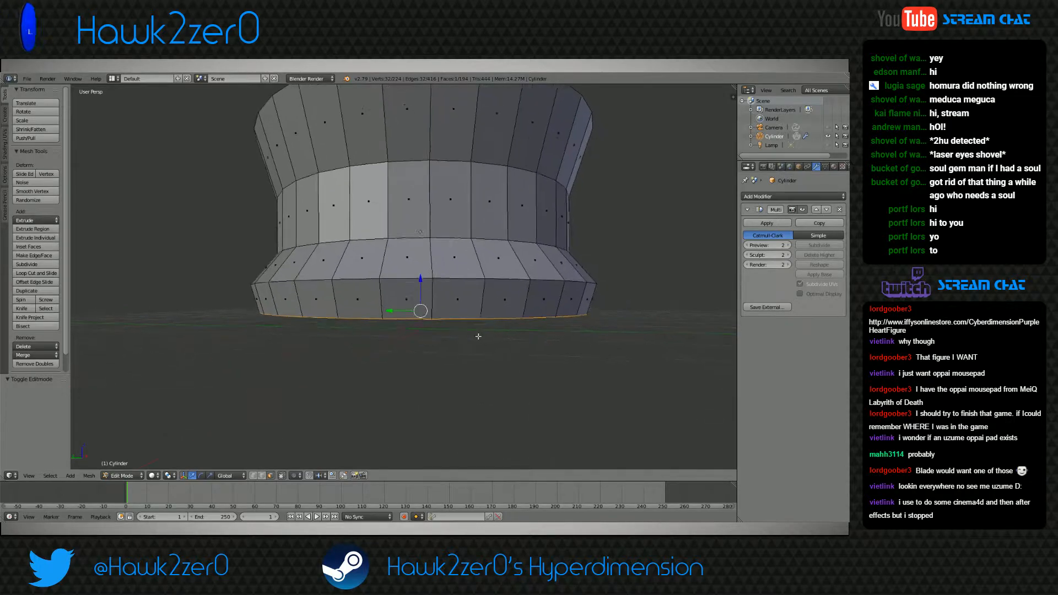
{"action": "key", "text": "ctrl+r"}
{"action": "left_click", "coordinate": [381, 270]}
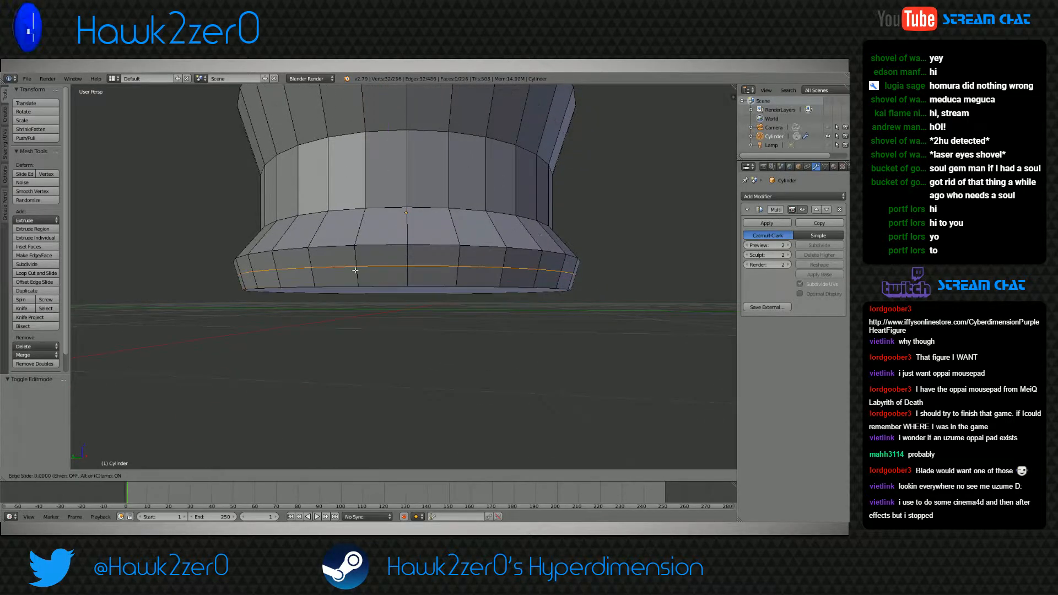
{"action": "left_click", "coordinate": [334, 443]}
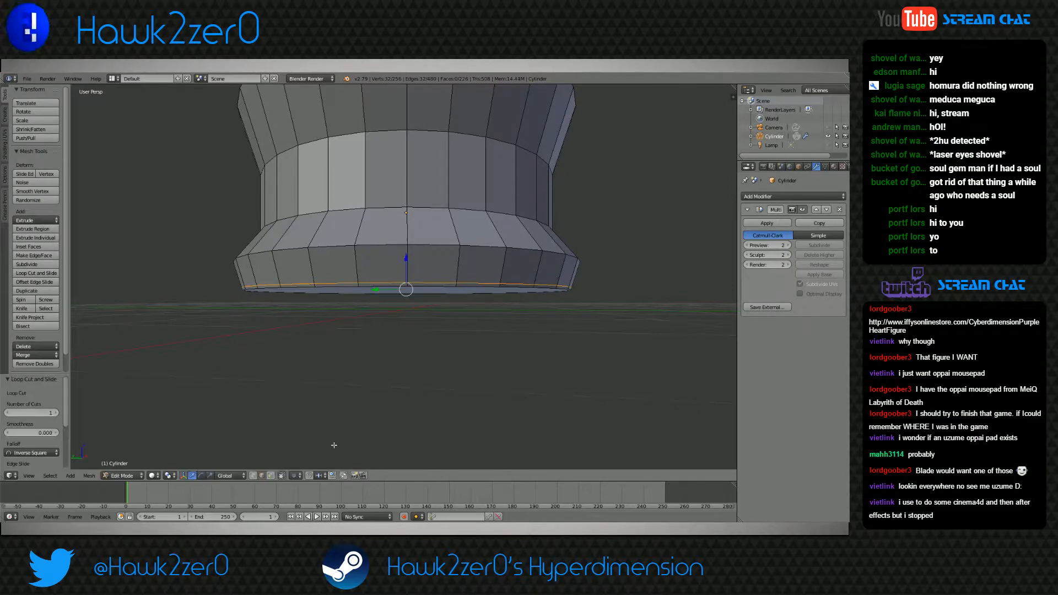
{"action": "left_click", "coordinate": [125, 475]}
{"action": "left_click", "coordinate": [127, 465]}
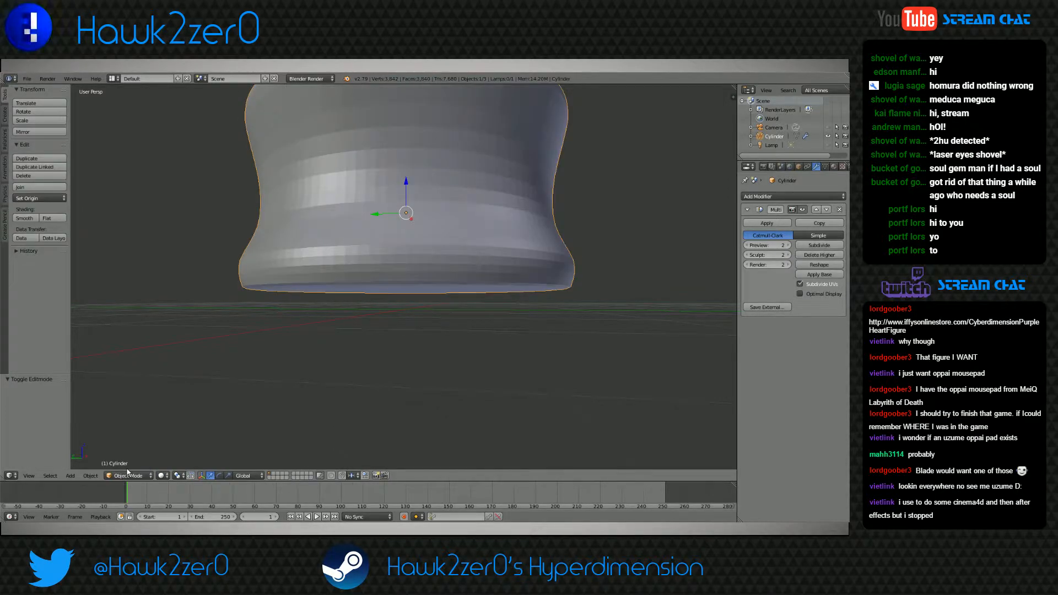
In Edit Mode, add a loop cut around the lowest band, slide it close to the band's upper edge, and check it in Object Mode
{"action": "left_click", "coordinate": [127, 475]}
{"action": "left_click", "coordinate": [127, 453]}
{"action": "key", "text": "ctrl+r"}
{"action": "left_click", "coordinate": [324, 309]}
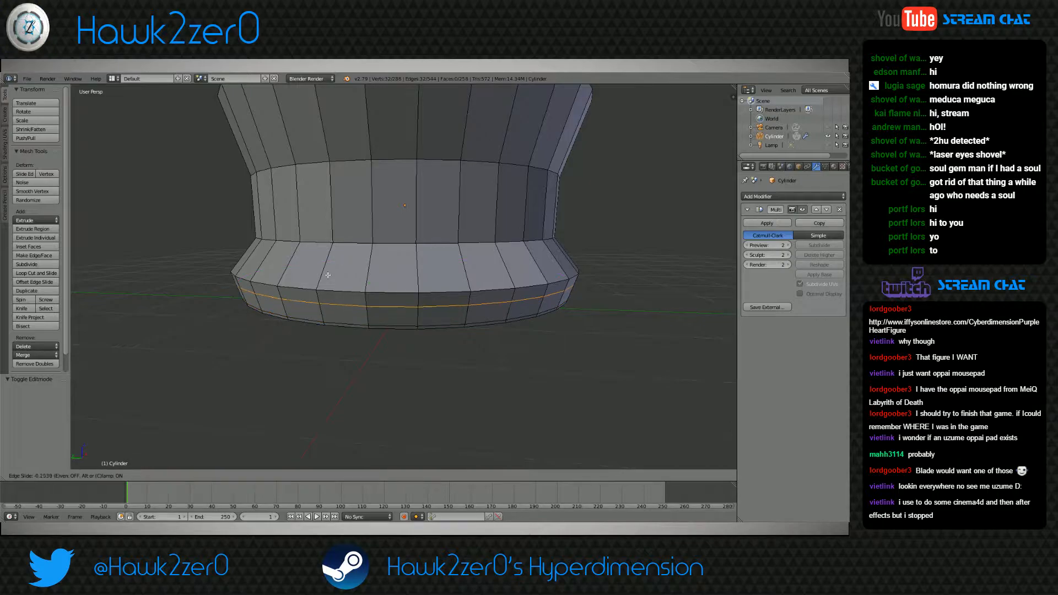
{"action": "left_click", "coordinate": [343, 156]}
{"action": "left_click", "coordinate": [127, 475]}
{"action": "left_click", "coordinate": [127, 465]}
{"action": "middle_click_drag", "start_coordinate": [355, 328], "coordinate": [355, 334]}
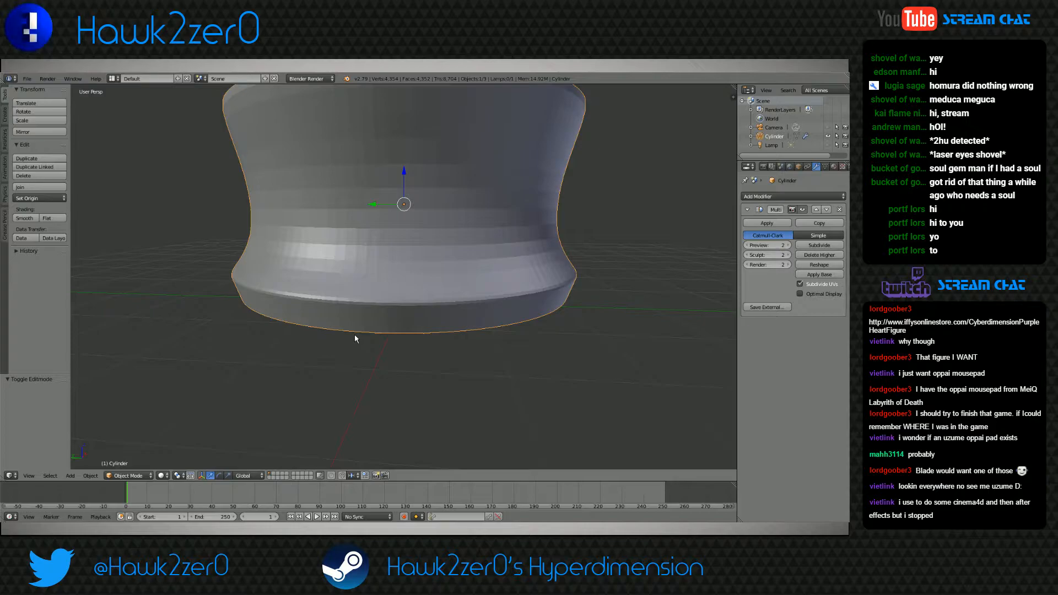
{"action": "left_click", "coordinate": [126, 475]}
{"action": "left_click", "coordinate": [127, 456]}
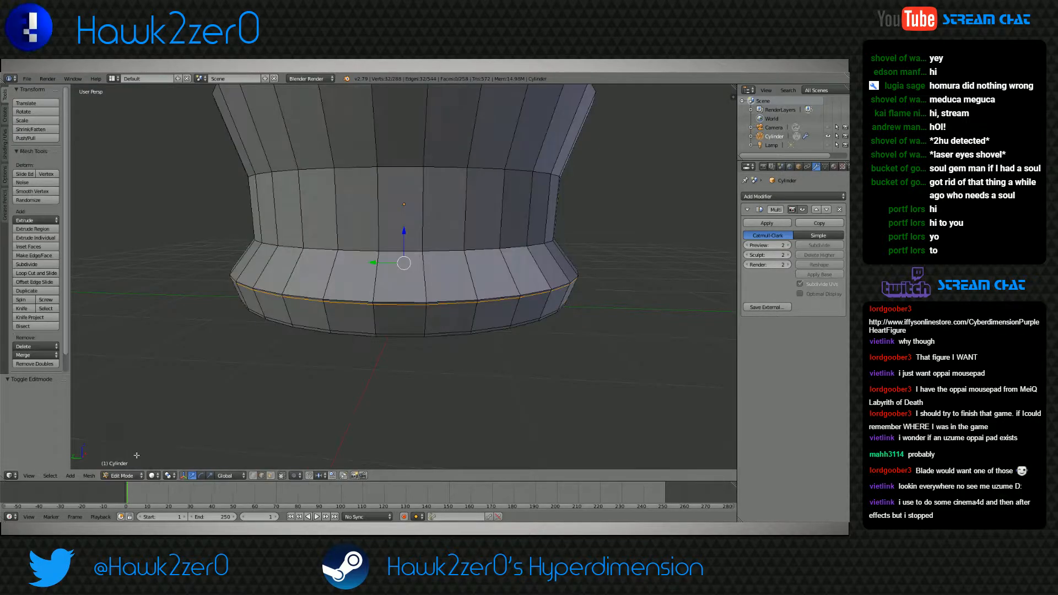
Try to raise the rim and both waist edge loops along the Z axis, and undo the moves
{"action": "middle_click_drag", "start_coordinate": [356, 336], "coordinate": [356, 325]}
{"action": "left_click", "coordinate": [400, 281], "text": "alt"}
{"action": "left_click", "coordinate": [409, 199], "text": "alt+shift"}
{"action": "middle_click_drag", "start_coordinate": [409, 198], "coordinate": [407, 240]}
{"action": "right_click", "coordinate": [404, 322], "text": "alt+shift"}
{"action": "right_click", "coordinate": [403, 298], "text": "alt+shift"}
{"action": "middle_click_drag", "start_coordinate": [402, 297], "coordinate": [371, 280]}
{"action": "right_click", "coordinate": [290, 314], "text": "alt+shift"}
{"action": "left_click_drag", "start_coordinate": [414, 161], "coordinate": [414, 141]}
{"action": "middle_click_drag", "start_coordinate": [413, 141], "coordinate": [413, 193]}
{"action": "scroll", "coordinate": [412, 198], "scroll_direction": "down", "scroll_amount": 5}
{"action": "middle_click_drag", "start_coordinate": [410, 232], "coordinate": [389, 208]}
{"action": "left_click_drag", "start_coordinate": [407, 198], "coordinate": [407, 208]}
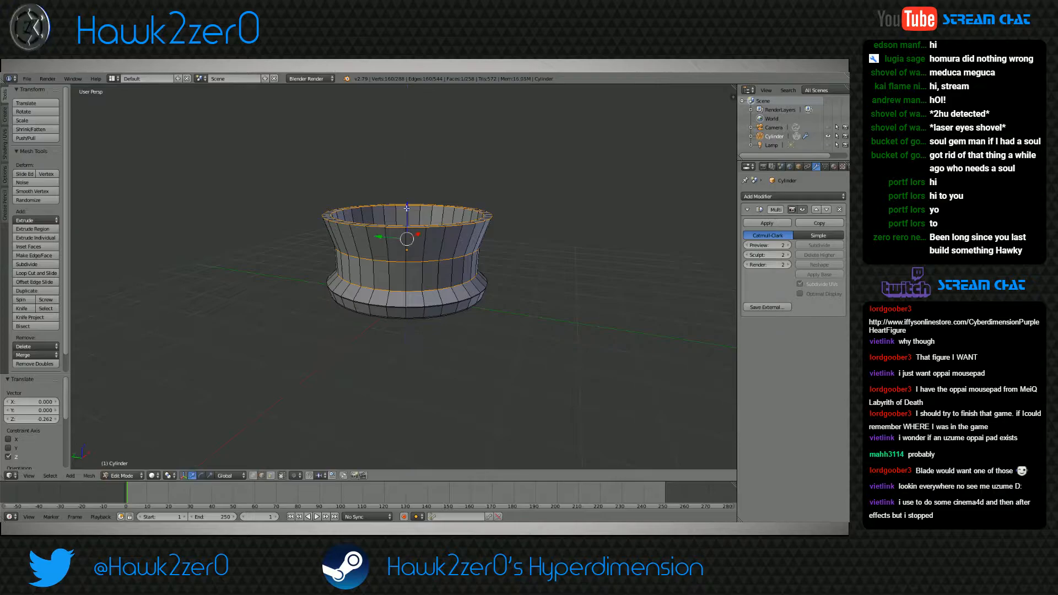
{"action": "key", "text": "ctrl+z"}
{"action": "key", "text": "ctrl+z"}
Select the rim's edge loops together with the waist's upper edge loop and raise them 0.268 along the Z axis
{"action": "middle_click_drag", "start_coordinate": [406, 267], "coordinate": [402, 257]}
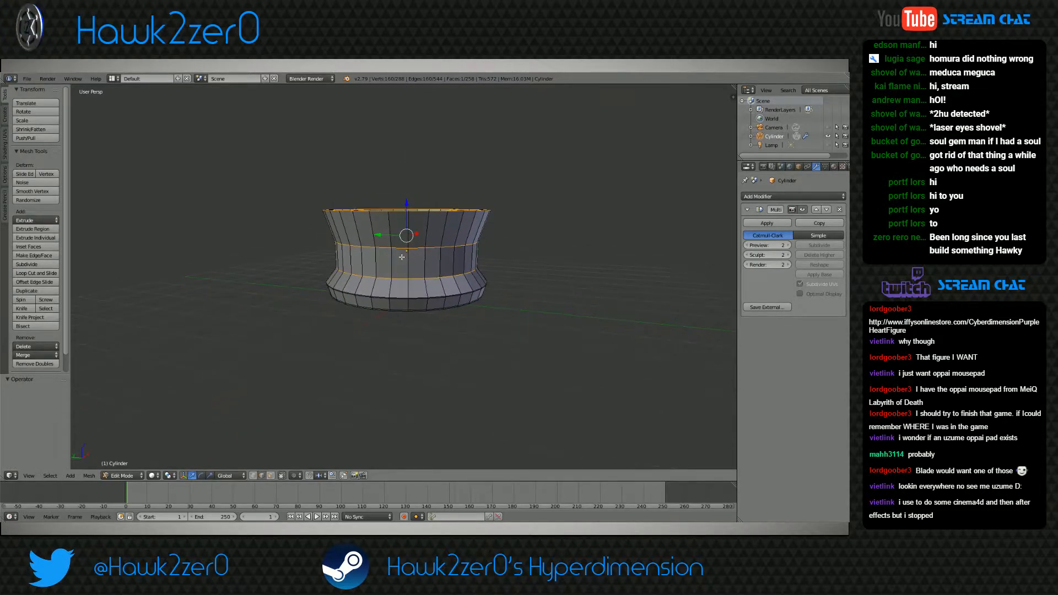
{"action": "scroll", "coordinate": [402, 257], "scroll_direction": "up", "scroll_amount": 3}
{"action": "right_click", "coordinate": [391, 219], "text": "alt"}
{"action": "middle_click_drag", "start_coordinate": [391, 218], "coordinate": [368, 267]}
{"action": "right_click", "coordinate": [383, 223], "text": "alt+shift"}
{"action": "right_click", "coordinate": [344, 327], "text": "alt+shift"}
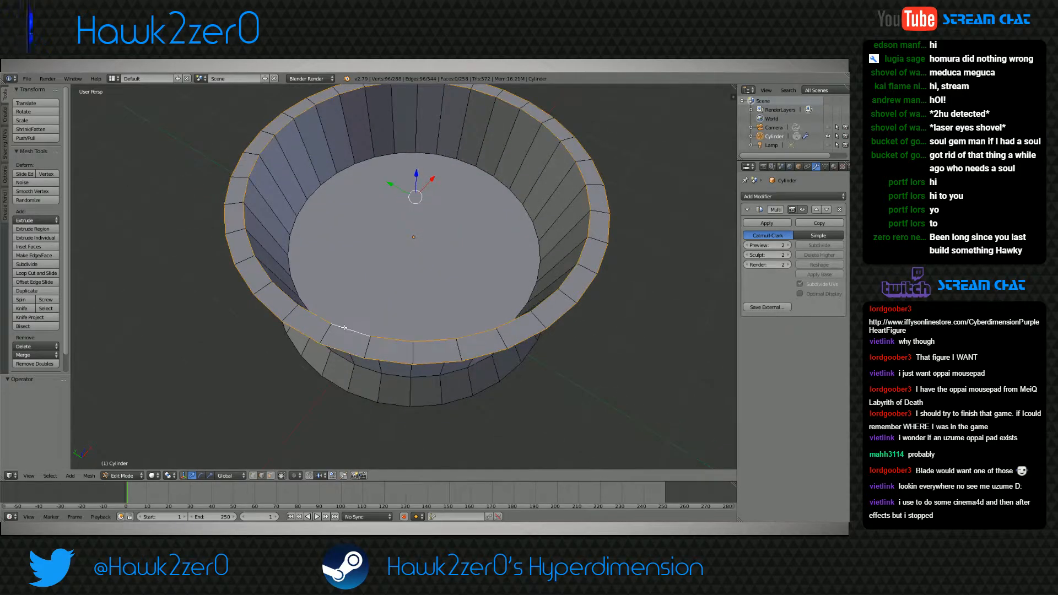
{"action": "right_click", "coordinate": [304, 300], "text": "alt+shift"}
{"action": "middle_click_drag", "start_coordinate": [395, 302], "coordinate": [397, 253]}
{"action": "left_click_drag", "start_coordinate": [405, 160], "coordinate": [402, 140]}
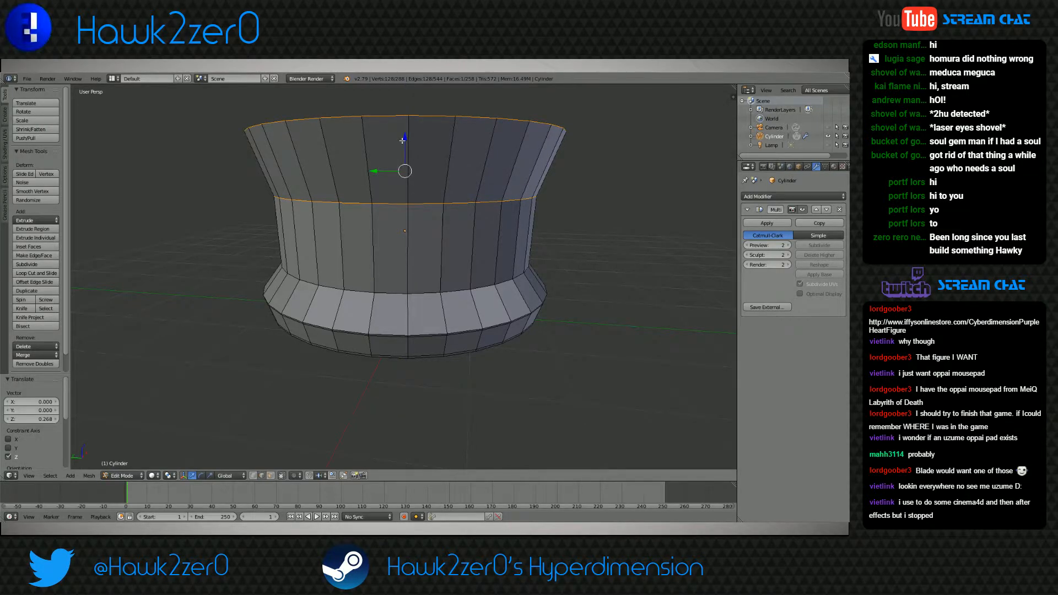
Select only the rim's edge loops and lower them 0.369 along the Z axis to shorten the flared upper band
{"action": "middle_click_drag", "start_coordinate": [421, 216], "coordinate": [377, 291], "text": "shift"}
{"action": "scroll", "coordinate": [411, 247], "scroll_direction": "down", "scroll_amount": 2}
{"action": "right_click", "coordinate": [366, 265]}
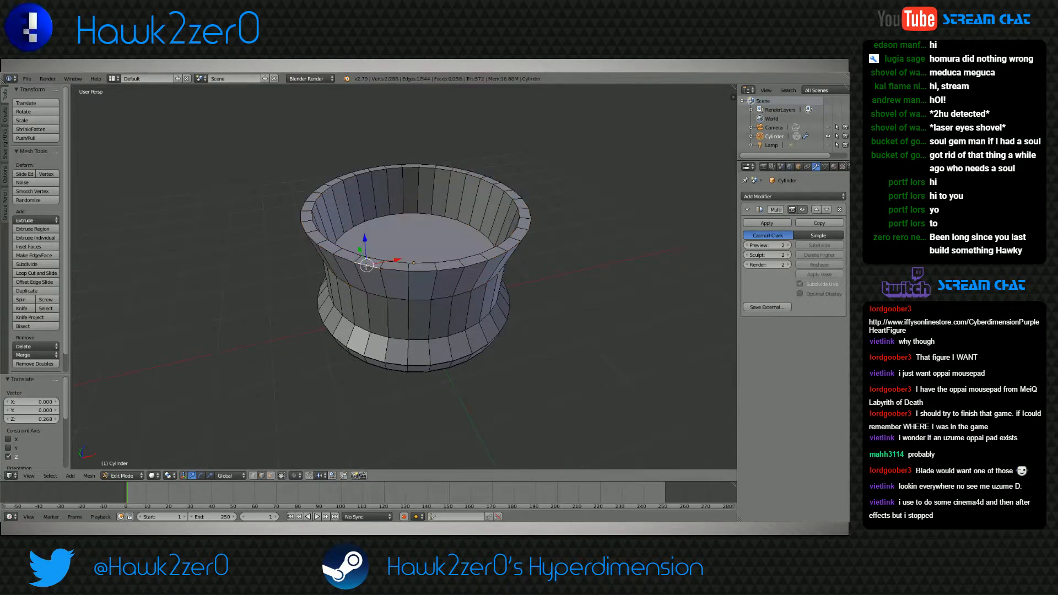
{"action": "right_click", "coordinate": [396, 270], "text": "alt"}
{"action": "mouse_move", "coordinate": [371, 259]}
{"action": "middle_mouse_down"}
{"action": "mouse_move", "coordinate": [352, 293]}
{"action": "mouse_move", "coordinate": [389, 248]}
{"action": "middle_mouse_up"}
{"action": "right_click", "coordinate": [351, 293], "text": "shift"}
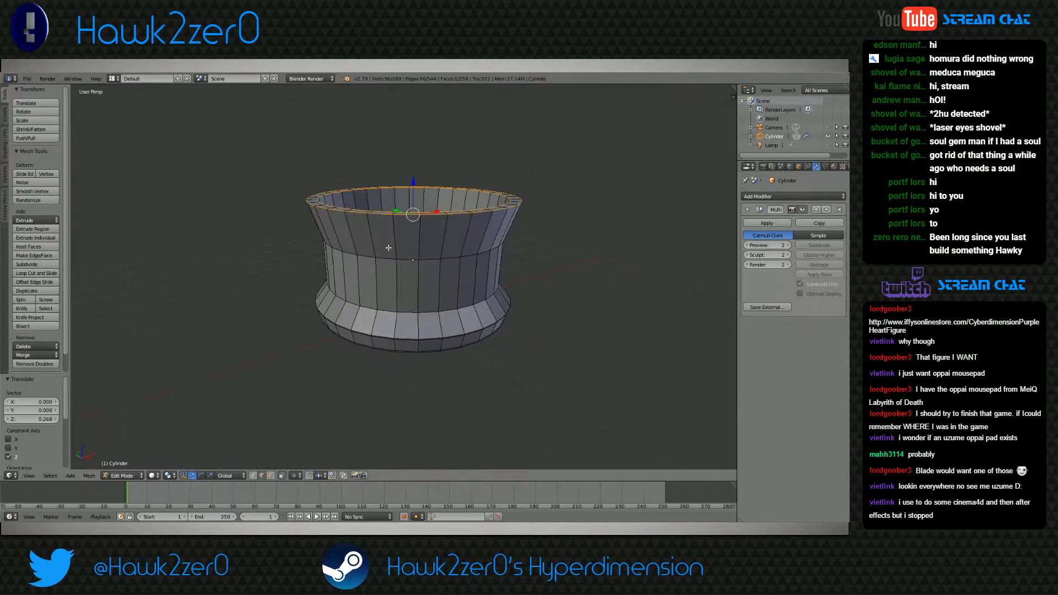
{"action": "left_click_drag", "start_coordinate": [414, 181], "coordinate": [412, 202]}
{"action": "middle_click_drag", "start_coordinate": [413, 202], "coordinate": [388, 312]}
In face selection, scale down the flat floor face inside the cup and clear the selection
{"action": "right_click", "coordinate": [407, 273]}
{"action": "left_click", "coordinate": [271, 476]}
{"action": "right_click", "coordinate": [390, 332]}
{"action": "key", "text": "s"}
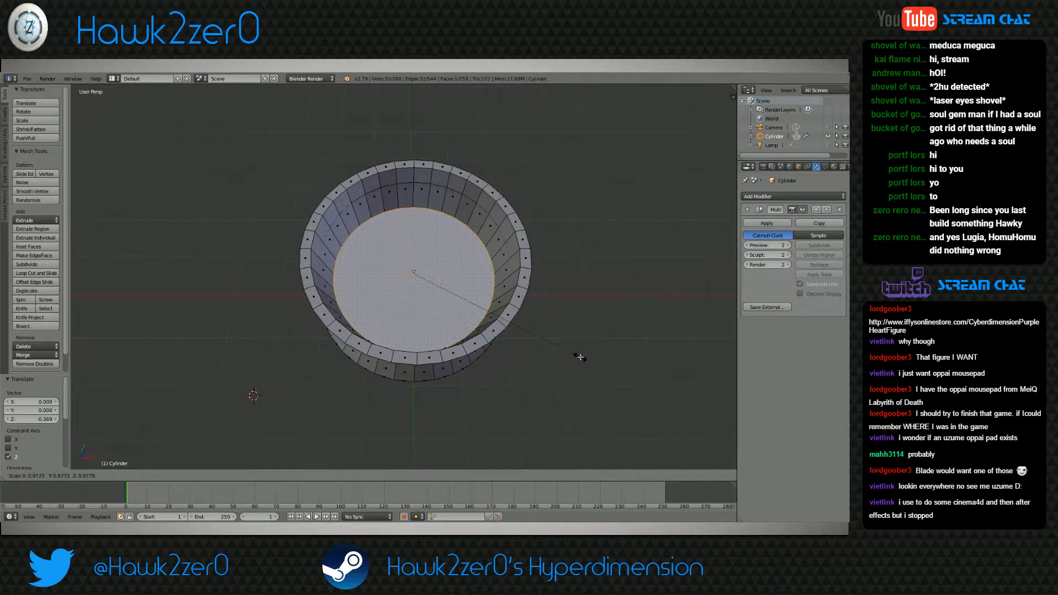
{"action": "left_click", "coordinate": [508, 310]}
{"action": "middle_click_drag", "start_coordinate": [508, 310], "coordinate": [445, 346]}
{"action": "key", "text": "a"}
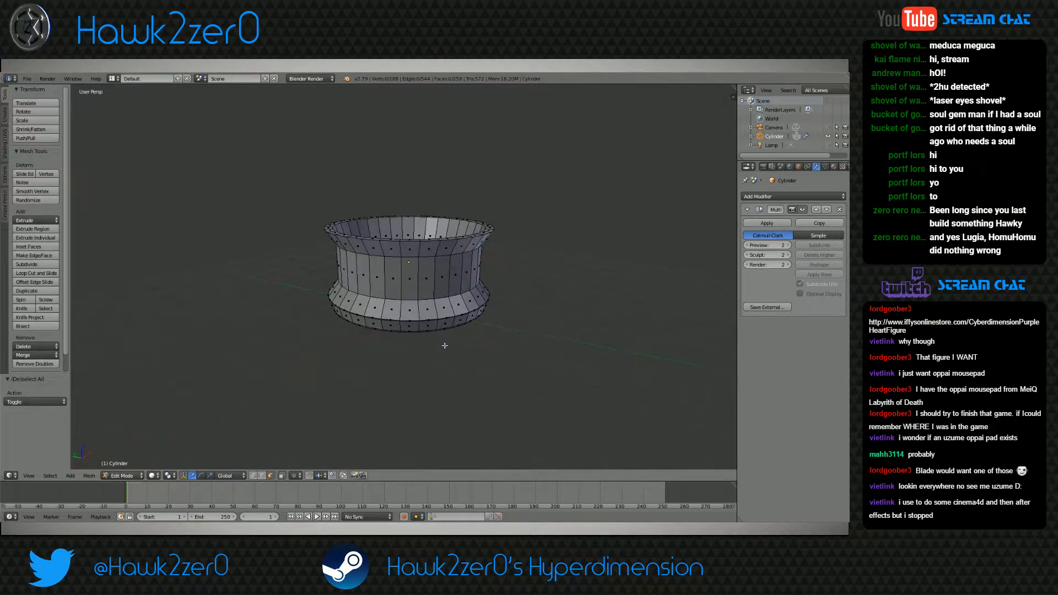
Extrude the rim's ring of top faces upward by about 0.38 and check the smoothed shape in Object Mode
{"action": "scroll", "coordinate": [334, 344], "scroll_direction": "up", "scroll_amount": 5}
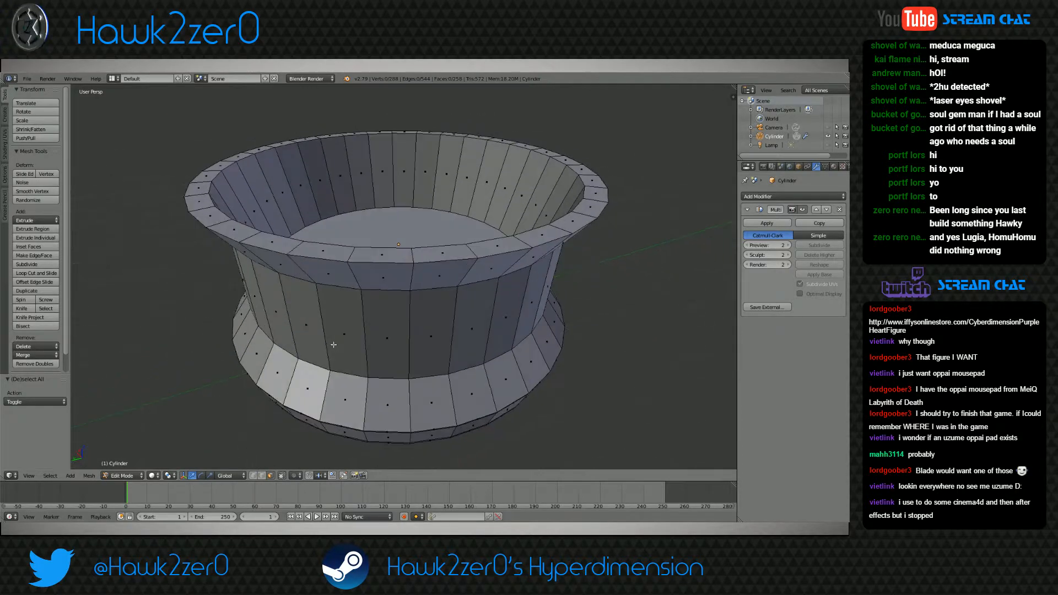
{"action": "right_click", "coordinate": [313, 251]}
{"action": "right_click", "coordinate": [313, 252], "text": "alt"}
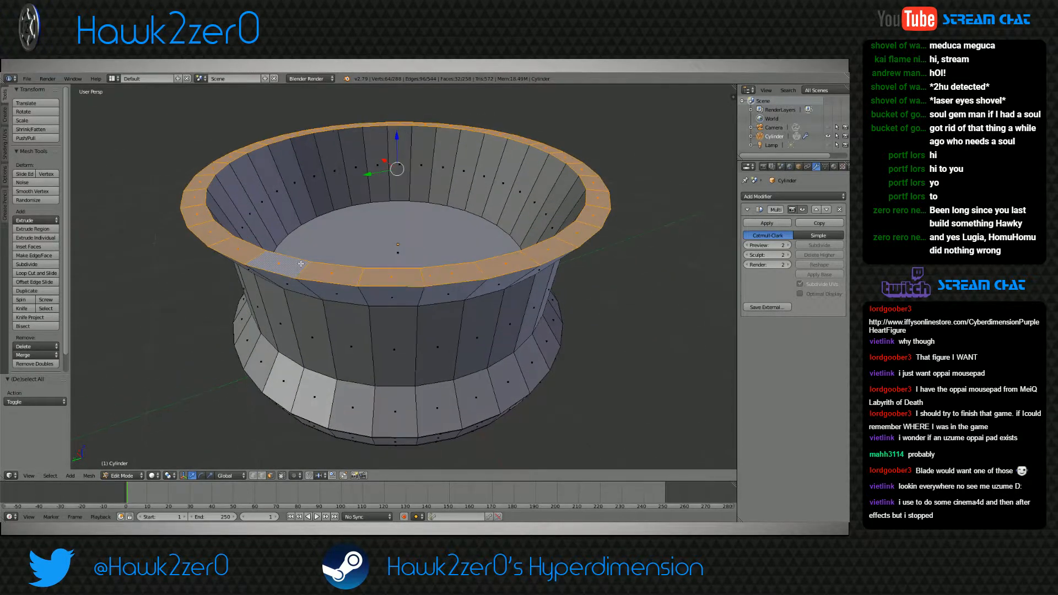
{"action": "scroll", "coordinate": [404, 334], "scroll_direction": "down", "scroll_amount": 5}
{"action": "key", "text": "e"}
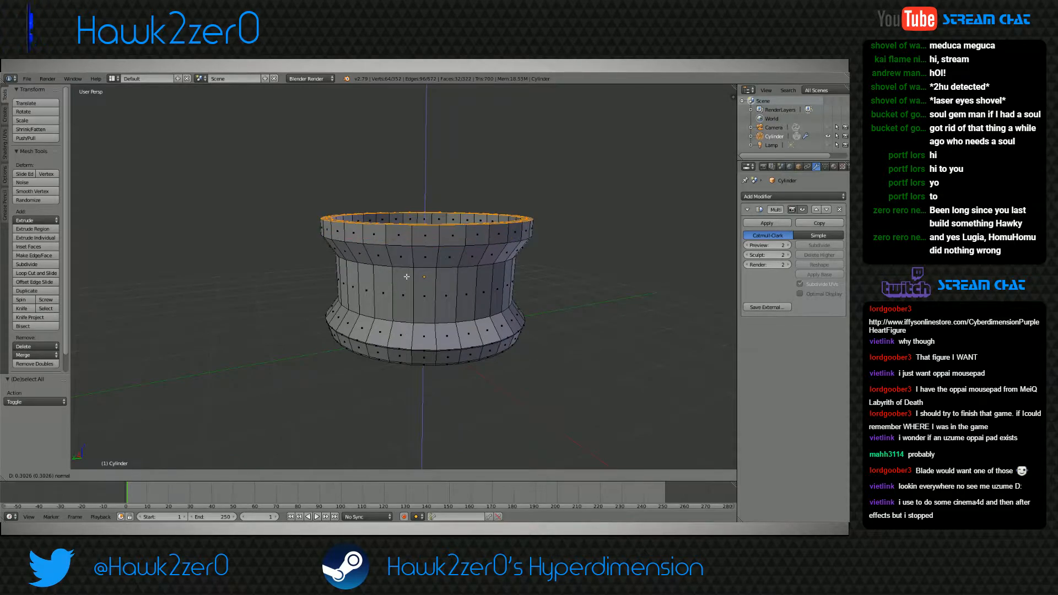
{"action": "left_click", "coordinate": [413, 237]}
{"action": "middle_click_drag", "start_coordinate": [413, 237], "coordinate": [400, 284]}
{"action": "key", "text": "a"}
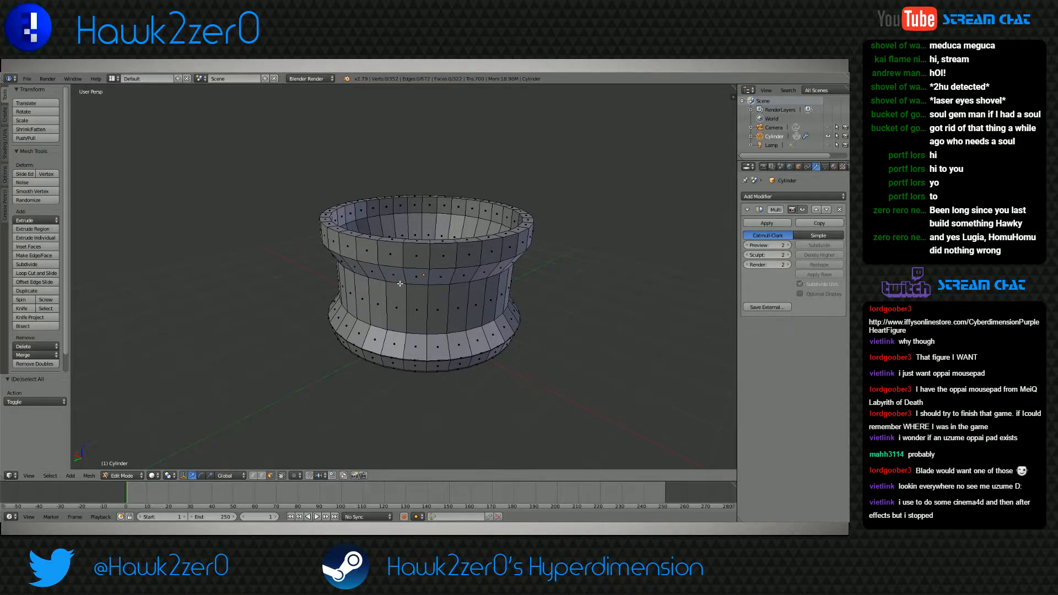
{"action": "middle_click_drag", "start_coordinate": [400, 284], "coordinate": [402, 271]}
{"action": "left_click", "coordinate": [122, 475]}
{"action": "left_click", "coordinate": [130, 461]}
{"action": "mouse_move", "coordinate": [412, 334]}
{"action": "middle_mouse_down"}
{"action": "mouse_move", "coordinate": [421, 371]}
{"action": "mouse_move", "coordinate": [434, 312]}
{"action": "mouse_move", "coordinate": [431, 325]}
{"action": "middle_mouse_up"}
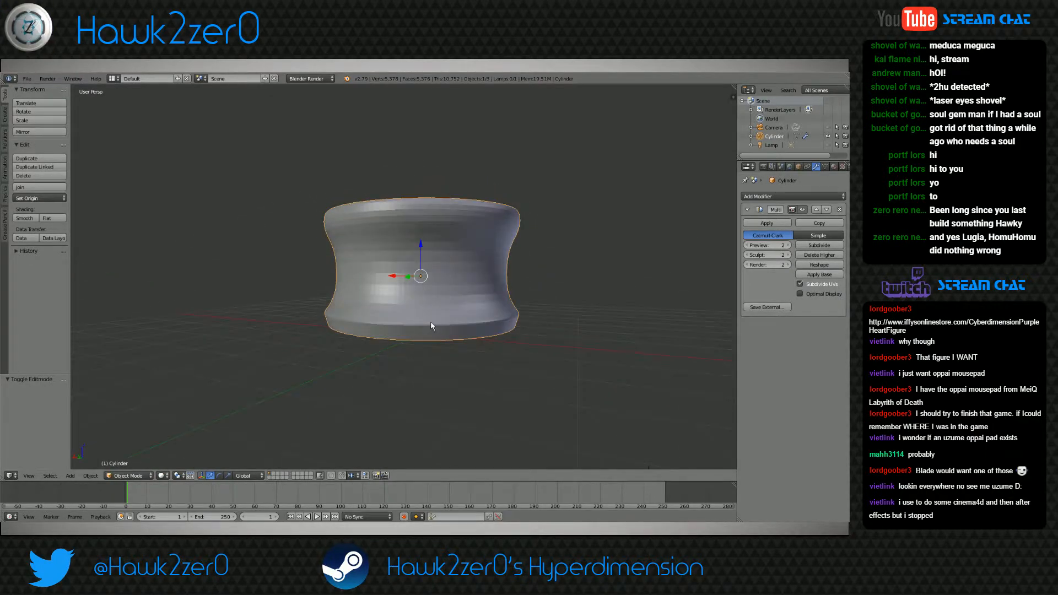
In Edit Mode, add a loop cut around the vertical rim band, slide it close to the band's lower edge, and check it in Object Mode
{"action": "left_click", "coordinate": [123, 473]}
{"action": "left_click", "coordinate": [130, 451]}
{"action": "middle_click_drag", "start_coordinate": [348, 308], "coordinate": [381, 335]}
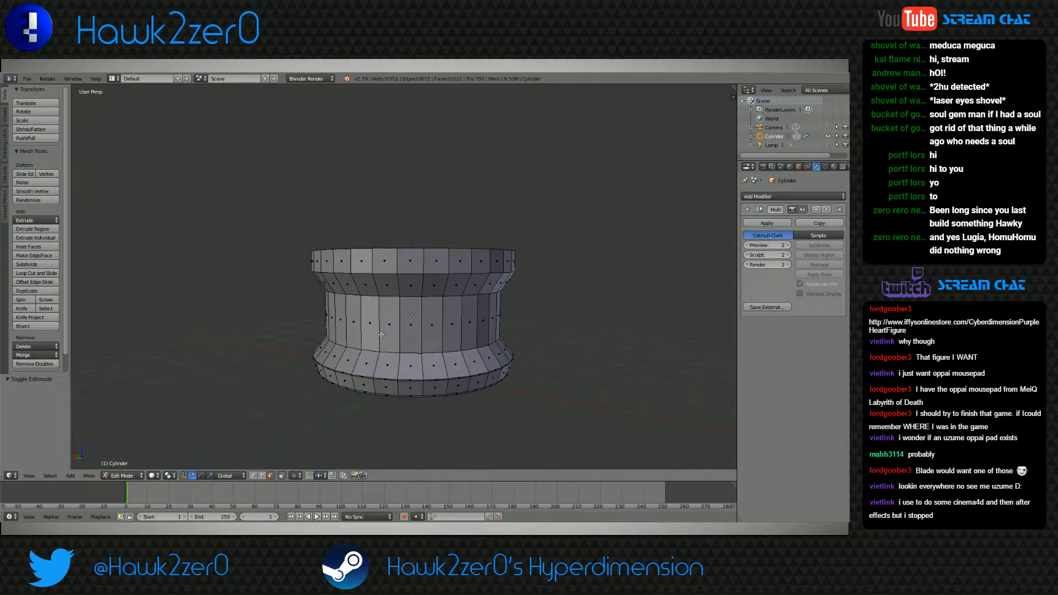
{"action": "scroll", "coordinate": [381, 334], "scroll_direction": "up", "scroll_amount": 2}
{"action": "key", "text": "ctrl+r"}
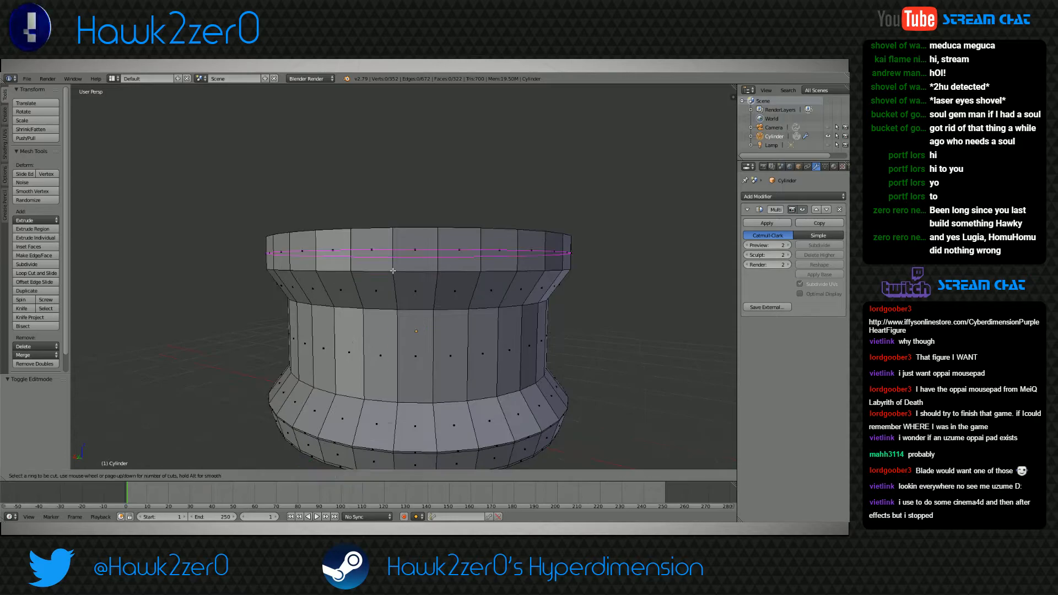
{"action": "left_click", "coordinate": [395, 265]}
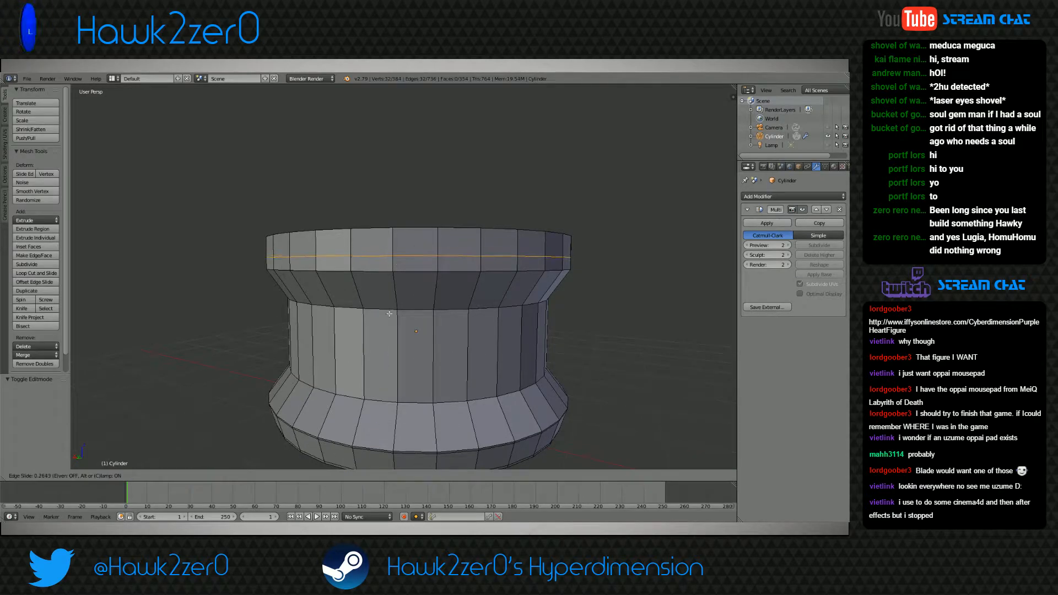
{"action": "left_click", "coordinate": [380, 438]}
{"action": "left_click", "coordinate": [124, 476]}
{"action": "left_click", "coordinate": [131, 472]}
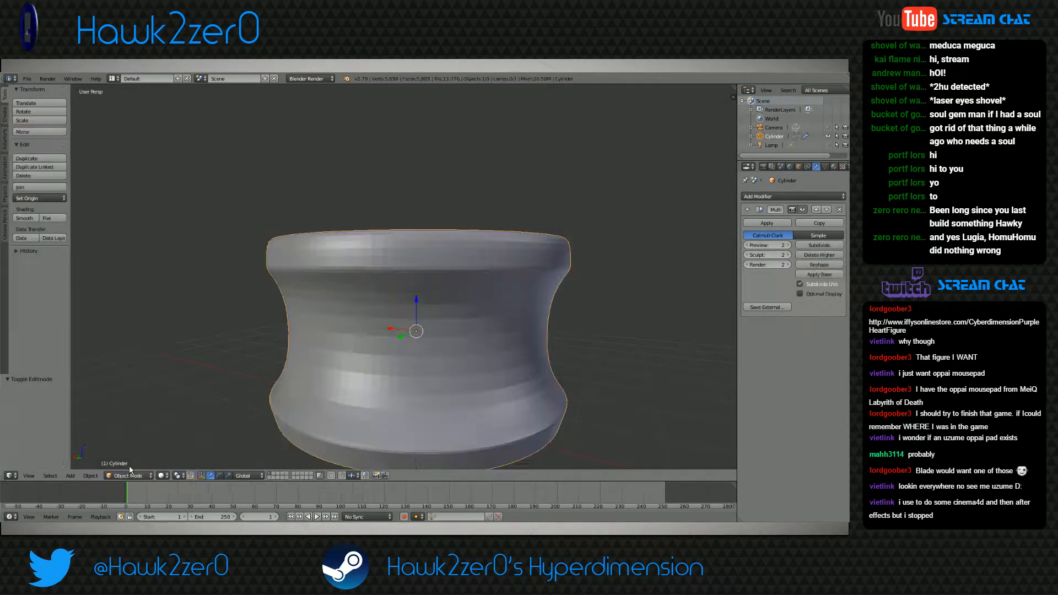
{"action": "mouse_move", "coordinate": [419, 400]}
{"action": "middle_mouse_down"}
{"action": "mouse_move", "coordinate": [461, 396]}
{"action": "mouse_move", "coordinate": [434, 403]}
{"action": "mouse_move", "coordinate": [447, 368]}
{"action": "mouse_move", "coordinate": [438, 394]}
{"action": "middle_mouse_up"}
{"action": "scroll", "coordinate": [438, 394], "scroll_direction": "down", "scroll_amount": 3}
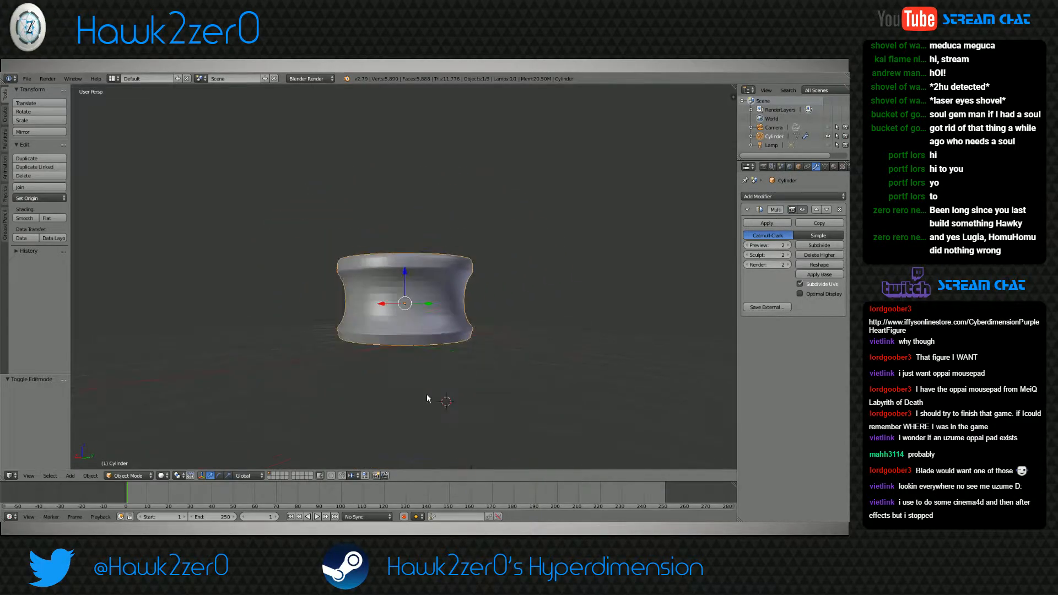
{"action": "middle_click_drag", "start_coordinate": [343, 382], "coordinate": [388, 350]}
In Edit Mode, add a loop cut around the sloped band under the rim and slide it close to the waist's upper edge
{"action": "left_click", "coordinate": [135, 477]}
{"action": "left_click", "coordinate": [132, 456]}
{"action": "scroll", "coordinate": [386, 363], "scroll_direction": "up", "scroll_amount": 4}
{"action": "key", "text": "ctrl+r"}
{"action": "left_click", "coordinate": [386, 253]}
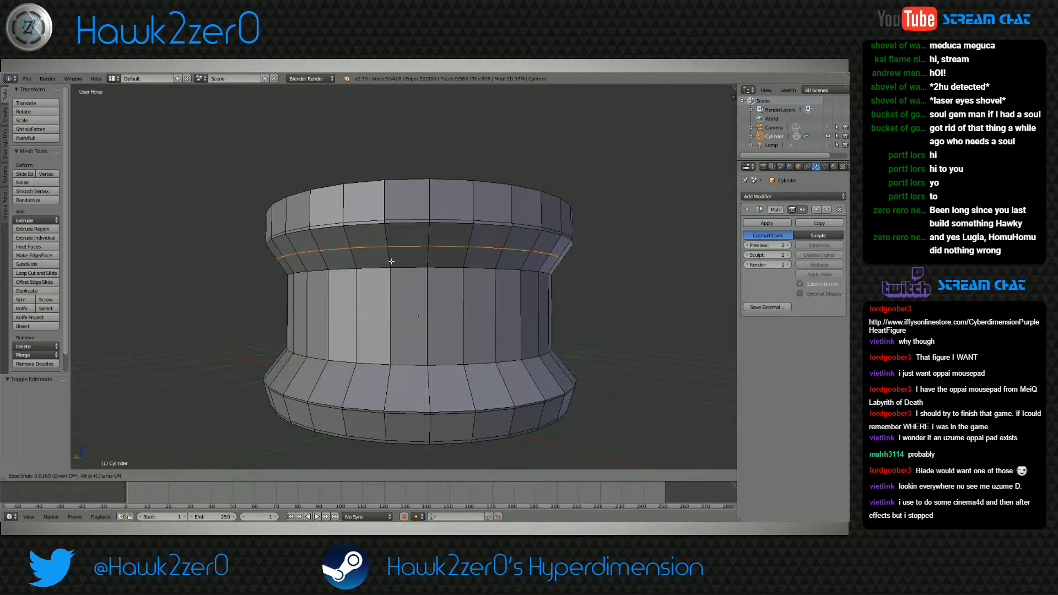
{"action": "left_click", "coordinate": [381, 403]}
Add a loop cut around the sloped band below the waist, slide it close to the waist's lower edge, and check it in Object Mode
{"action": "key", "text": "ctrl+r"}
{"action": "left_click", "coordinate": [383, 379]}
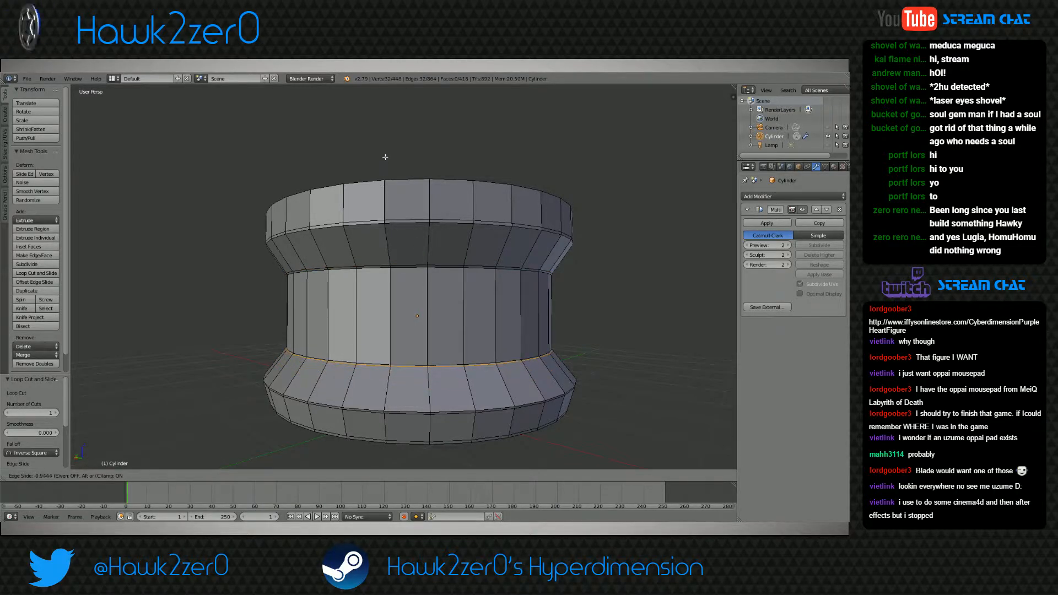
{"action": "left_click", "coordinate": [384, 169]}
{"action": "key", "text": "Tab"}
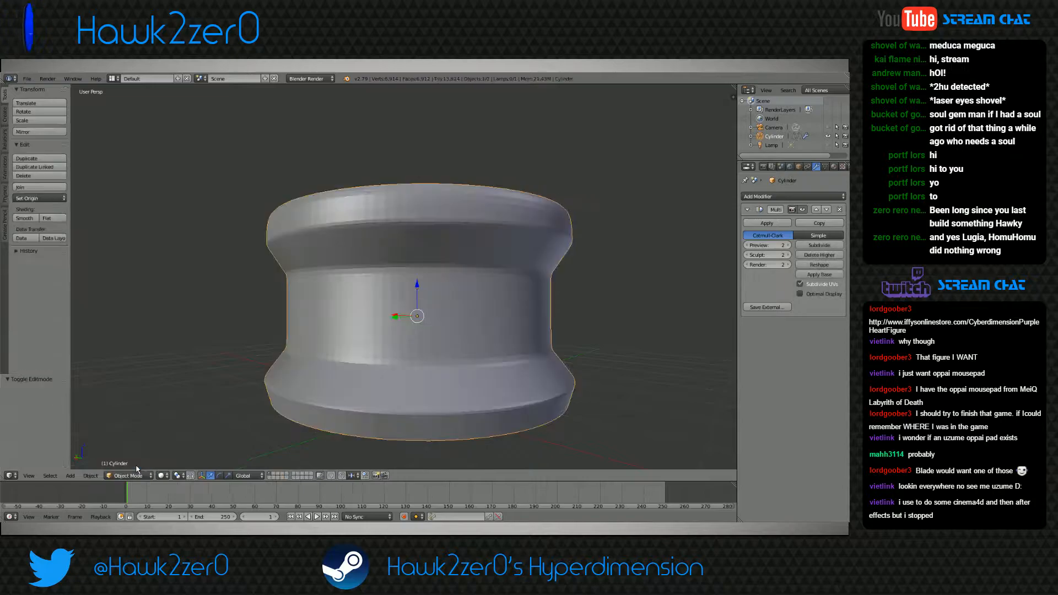
{"action": "mouse_move", "coordinate": [367, 368]}
{"action": "middle_mouse_down"}
{"action": "mouse_move", "coordinate": [393, 363]}
{"action": "mouse_move", "coordinate": [398, 379]}
{"action": "mouse_move", "coordinate": [409, 369]}
{"action": "mouse_move", "coordinate": [415, 379]}
{"action": "mouse_move", "coordinate": [396, 372]}
{"action": "mouse_move", "coordinate": [385, 323]}
{"action": "mouse_move", "coordinate": [342, 340]}
{"action": "mouse_move", "coordinate": [385, 370]}
{"action": "mouse_move", "coordinate": [394, 342]}
{"action": "middle_mouse_up"}
In Edit Mode with face selection, select two groups of six adjacent faces on the rim's top ring, leaving a two-face gap between them
{"action": "left_click", "coordinate": [130, 475]}
{"action": "left_click", "coordinate": [130, 455]}
{"action": "scroll", "coordinate": [342, 340], "scroll_direction": "down", "scroll_amount": 2}
{"action": "key", "text": "a"}
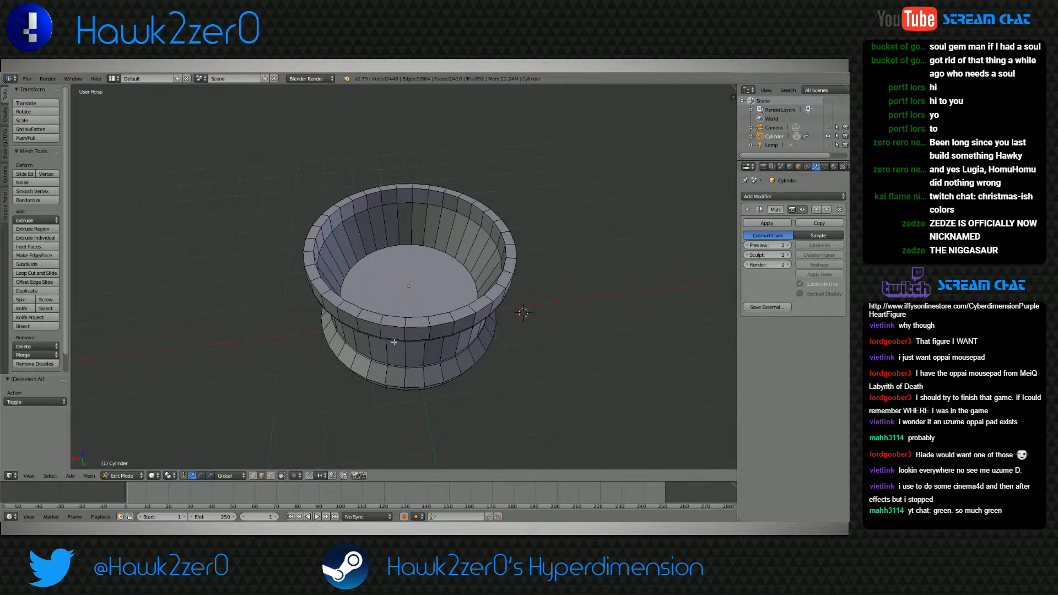
{"action": "middle_click_drag", "start_coordinate": [394, 342], "coordinate": [415, 328]}
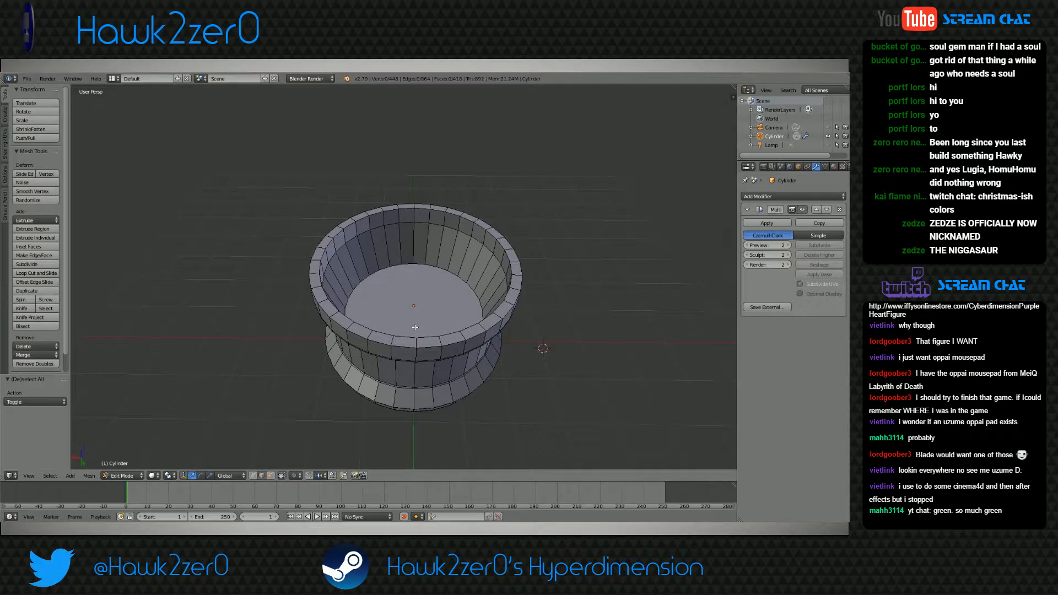
{"action": "middle_click_drag", "start_coordinate": [415, 328], "coordinate": [404, 351]}
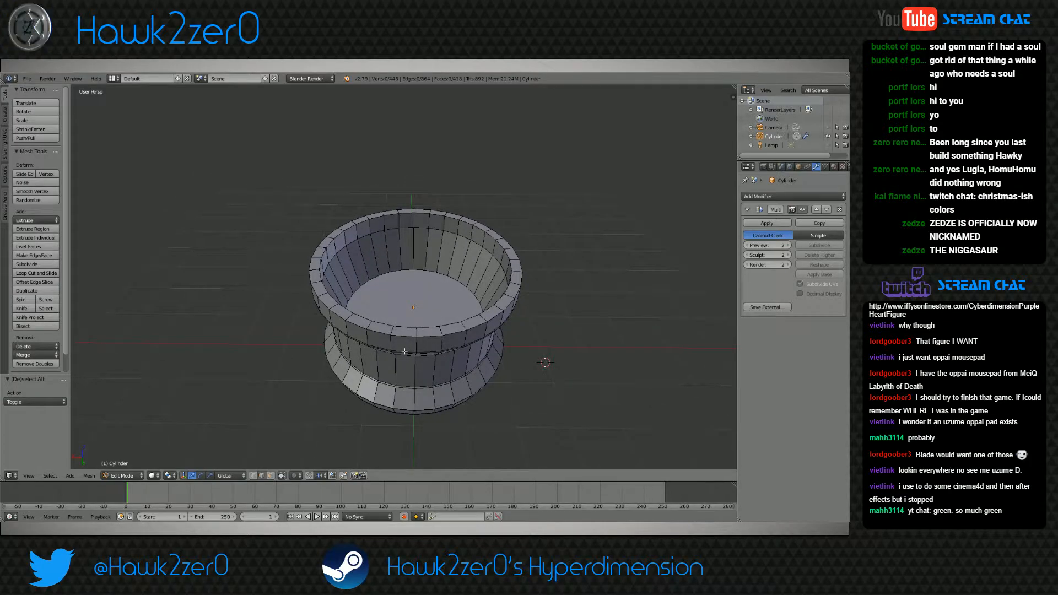
{"action": "middle_click_drag", "start_coordinate": [402, 355], "coordinate": [398, 359]}
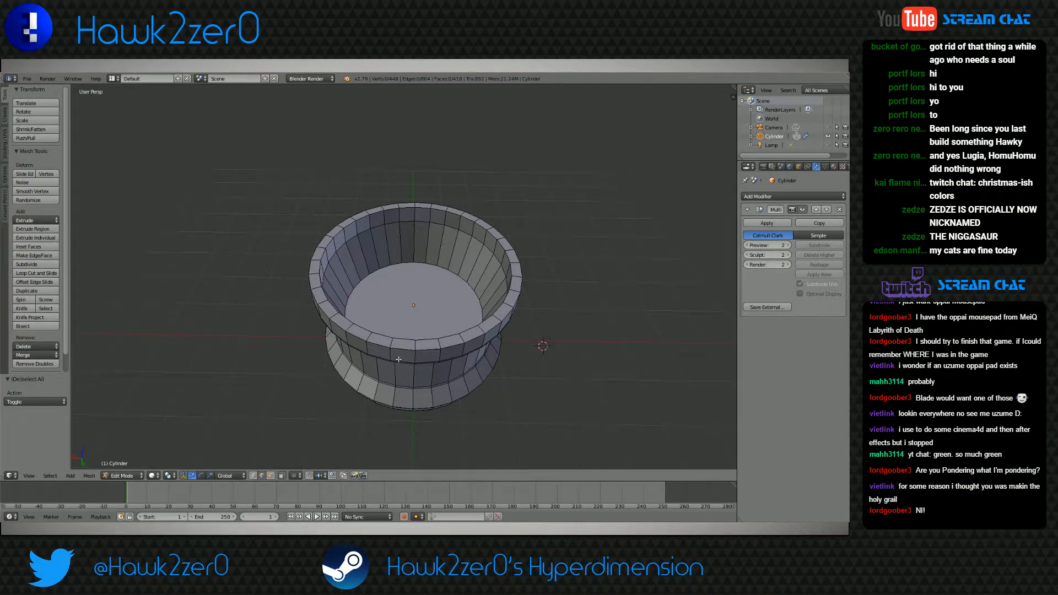
{"action": "left_click", "coordinate": [270, 476]}
{"action": "right_click", "coordinate": [359, 332]}
{"action": "right_click", "coordinate": [381, 339], "text": "shift"}
{"action": "right_click", "coordinate": [404, 344], "text": "shift"}
{"action": "right_click", "coordinate": [428, 345], "text": "shift"}
{"action": "right_click", "coordinate": [452, 340], "text": "shift"}
{"action": "right_click", "coordinate": [472, 334], "text": "shift"}
{"action": "middle_click_drag", "start_coordinate": [472, 334], "coordinate": [386, 375]}
{"action": "right_click", "coordinate": [338, 342], "text": "shift"}
{"action": "right_click", "coordinate": [358, 349], "text": "shift"}
{"action": "right_click", "coordinate": [387, 349], "text": "shift"}
{"action": "right_click", "coordinate": [406, 352], "text": "shift"}
{"action": "right_click", "coordinate": [425, 349], "text": "shift"}
{"action": "right_click", "coordinate": [449, 343], "text": "shift"}
Add two more groups of six adjacent top faces to the rim selection, leaving two-face gaps between the groups
{"action": "middle_click_drag", "start_coordinate": [450, 343], "coordinate": [378, 389]}
{"action": "right_click", "coordinate": [339, 329], "text": "shift"}
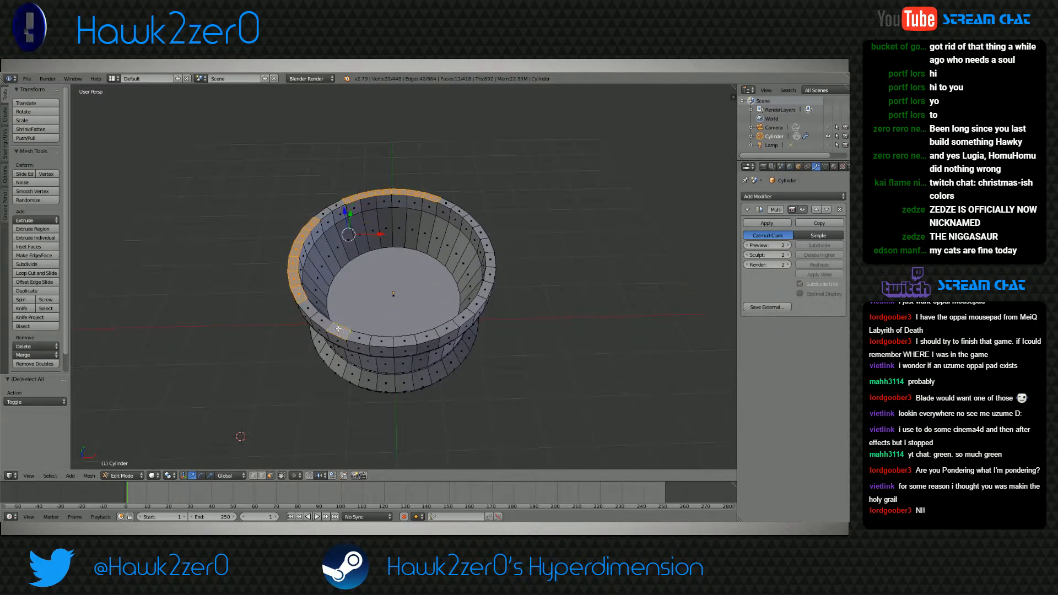
{"action": "right_click", "coordinate": [380, 341], "text": "shift"}
{"action": "right_click", "coordinate": [360, 338], "text": "shift"}
{"action": "right_click", "coordinate": [404, 341], "text": "shift"}
{"action": "right_click", "coordinate": [426, 337], "text": "shift"}
{"action": "right_click", "coordinate": [447, 329], "text": "shift"}
{"action": "middle_click_drag", "start_coordinate": [447, 331], "coordinate": [362, 375]}
{"action": "right_click", "coordinate": [356, 327], "text": "shift"}
{"action": "right_click", "coordinate": [376, 334], "text": "shift"}
{"action": "right_click", "coordinate": [397, 339], "text": "shift"}
{"action": "right_click", "coordinate": [422, 339], "text": "shift"}
{"action": "right_click", "coordinate": [441, 335], "text": "shift"}
{"action": "mouse_move", "coordinate": [437, 336]}
{"action": "middle_mouse_down"}
{"action": "mouse_move", "coordinate": [425, 348]}
{"action": "mouse_move", "coordinate": [402, 339]}
{"action": "mouse_move", "coordinate": [426, 351]}
{"action": "middle_mouse_up"}
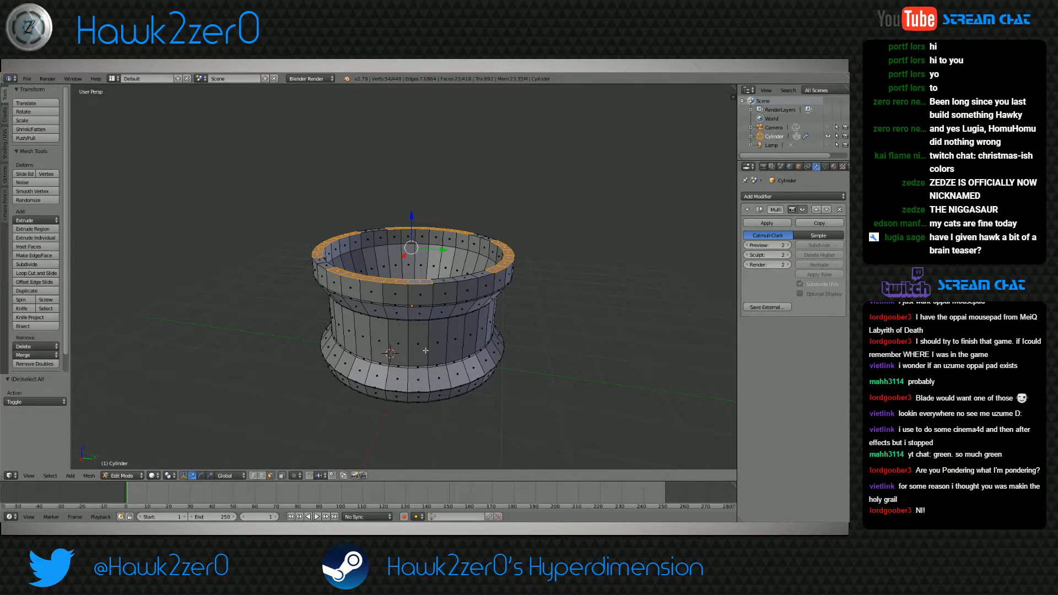
{"action": "middle_click_drag", "start_coordinate": [425, 351], "coordinate": [426, 351]}
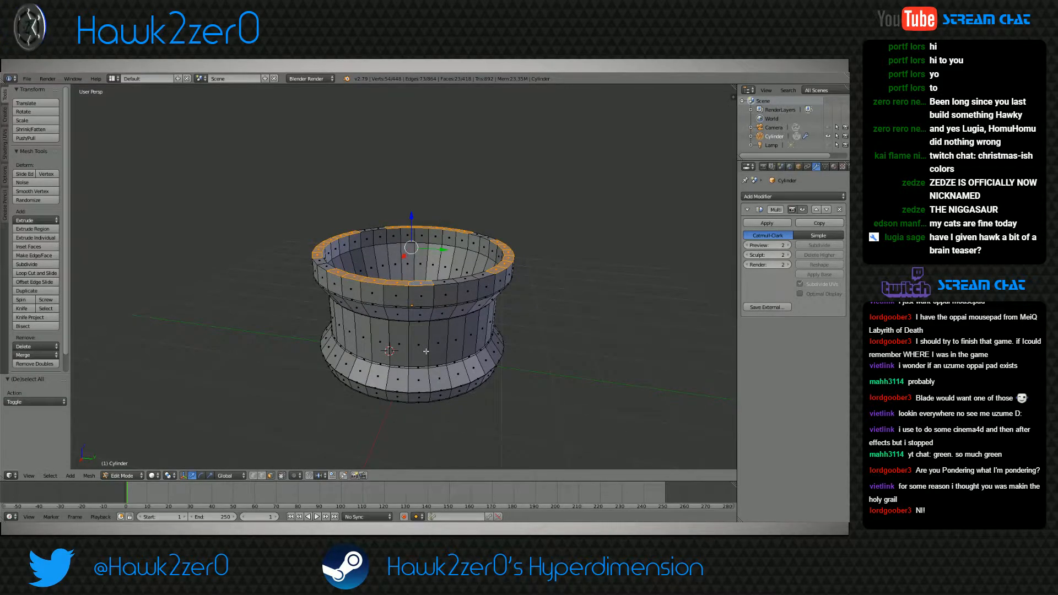
{"action": "mouse_move", "coordinate": [426, 351]}
{"action": "middle_mouse_down"}
{"action": "mouse_move", "coordinate": [449, 379]}
{"action": "mouse_move", "coordinate": [433, 373]}
{"action": "mouse_move", "coordinate": [429, 389]}
{"action": "mouse_move", "coordinate": [433, 355]}
{"action": "middle_mouse_up"}
{"action": "right_click", "coordinate": [454, 315], "text": "shift"}
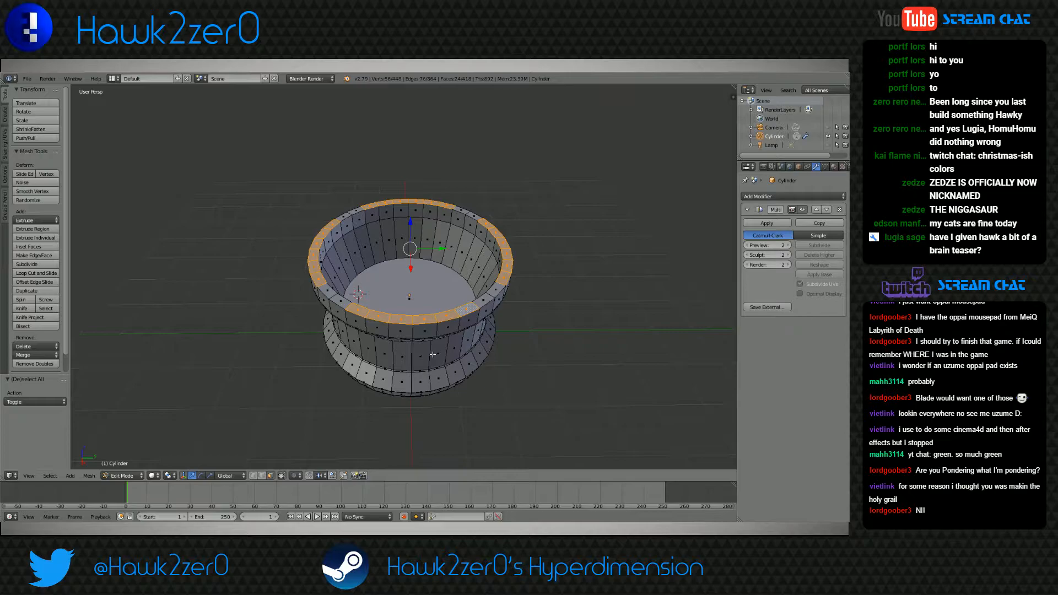
Add the faces in the four gaps to the rim selection and extrude the full ring upward by 0.215
{"action": "right_click", "coordinate": [327, 291], "text": "shift"}
{"action": "right_click", "coordinate": [338, 301], "text": "shift"}
{"action": "right_click", "coordinate": [345, 216], "text": "shift"}
{"action": "right_click", "coordinate": [357, 212], "text": "shift"}
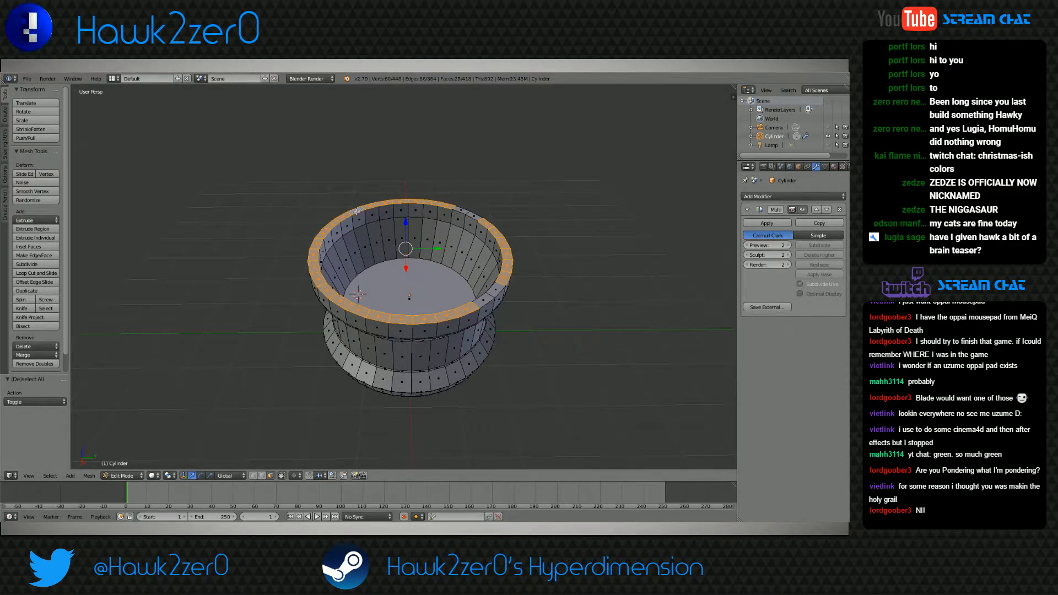
{"action": "right_click", "coordinate": [473, 215], "text": "shift"}
{"action": "right_click", "coordinate": [461, 209], "text": "shift"}
{"action": "right_click", "coordinate": [481, 302], "text": "shift"}
{"action": "right_click", "coordinate": [496, 291], "text": "shift"}
{"action": "middle_click_drag", "start_coordinate": [464, 314], "coordinate": [447, 290]}
{"action": "key", "text": "e"}
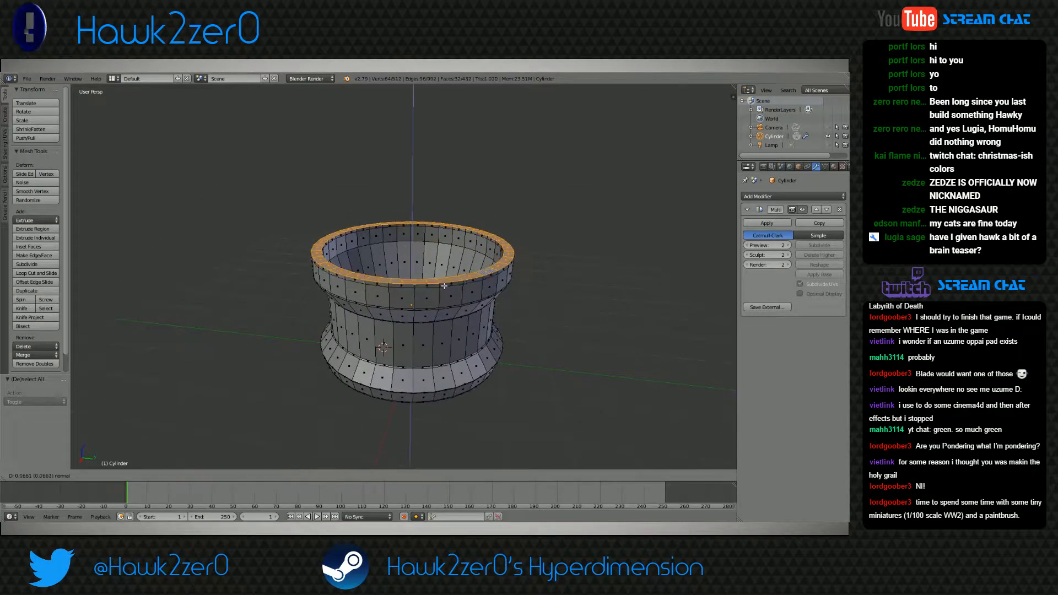
{"action": "left_click", "coordinate": [444, 278]}
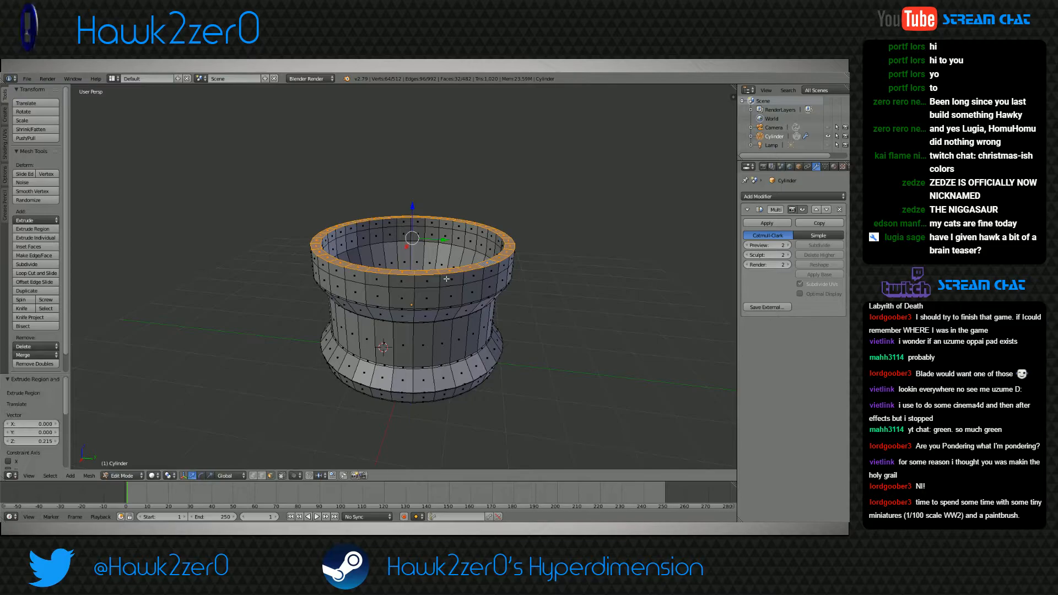
Deselect two adjacent faces at four evenly spaced places on the rim, leaving four groups of six selected
{"action": "middle_click_drag", "start_coordinate": [445, 278], "coordinate": [437, 312]}
{"action": "right_click", "coordinate": [469, 303], "text": "shift"}
{"action": "right_click", "coordinate": [485, 294], "text": "shift"}
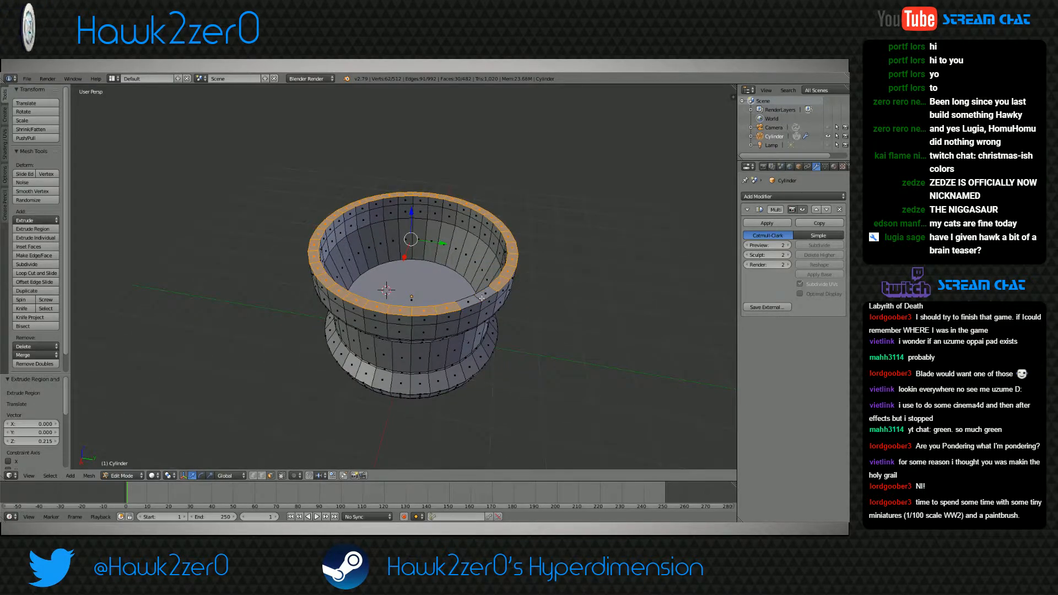
{"action": "middle_click_drag", "start_coordinate": [296, 321], "coordinate": [314, 325]}
{"action": "right_click", "coordinate": [343, 300], "text": "shift"}
{"action": "right_click", "coordinate": [329, 290], "text": "shift"}
{"action": "middle_click_drag", "start_coordinate": [329, 290], "coordinate": [415, 339]}
{"action": "right_click", "coordinate": [323, 318], "text": "shift"}
{"action": "right_click", "coordinate": [309, 307], "text": "shift"}
{"action": "middle_click_drag", "start_coordinate": [309, 307], "coordinate": [416, 319]}
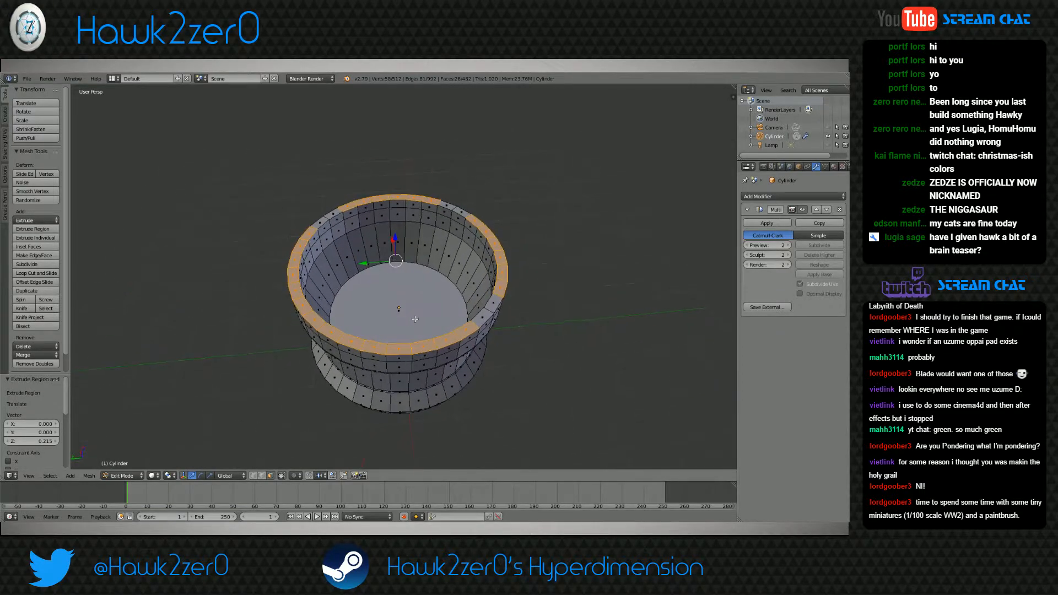
{"action": "right_click", "coordinate": [316, 320], "text": "shift"}
Extrude the four selected groups of rim faces straight up into tall wall segments and clear the selection
{"action": "scroll", "coordinate": [341, 347], "scroll_direction": "down", "scroll_amount": 2}
{"action": "middle_click_drag", "start_coordinate": [343, 350], "coordinate": [285, 341]}
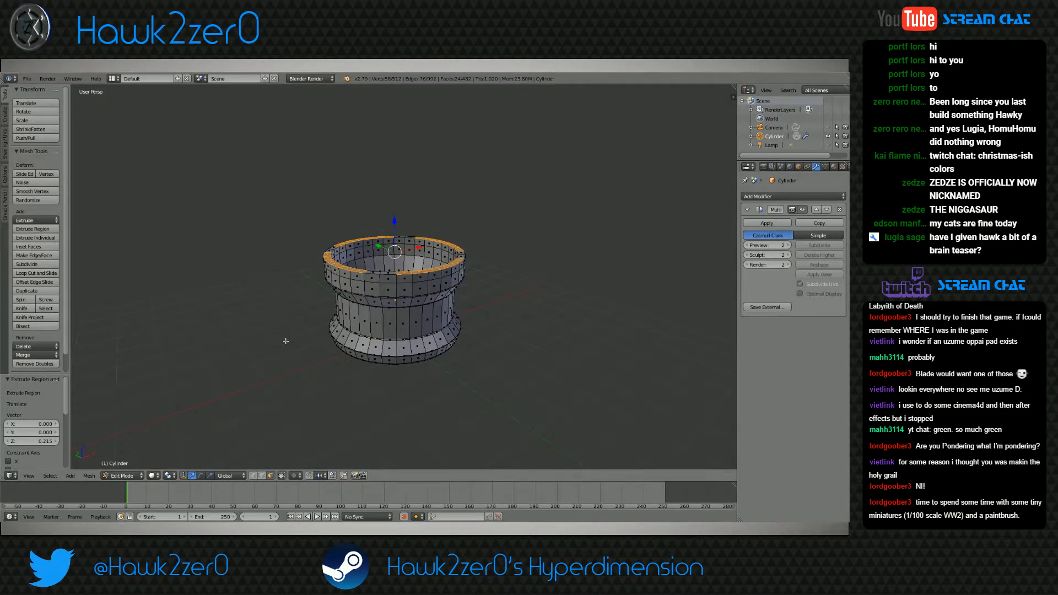
{"action": "key", "text": "e"}
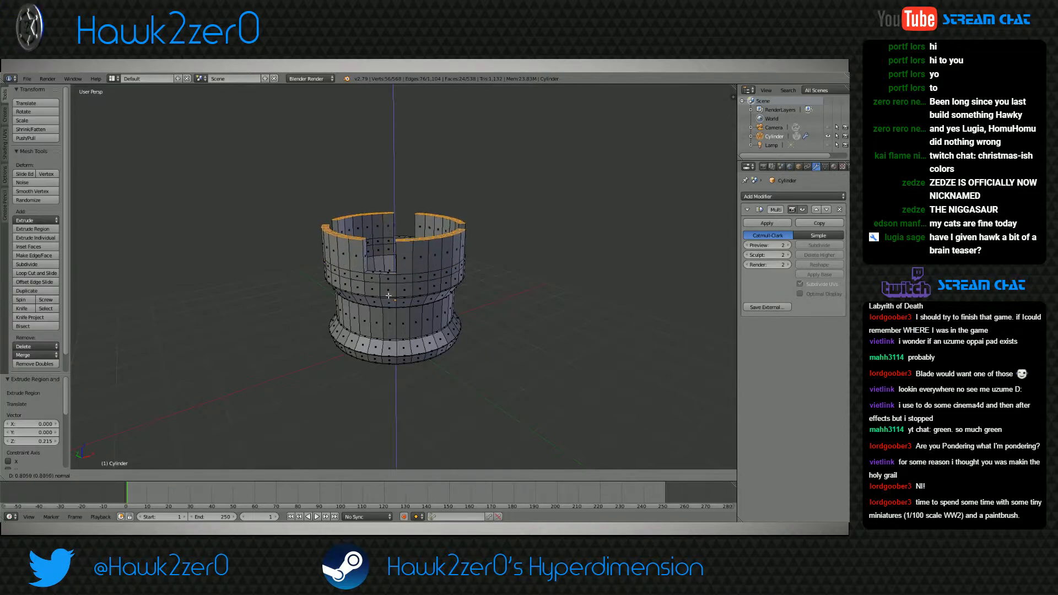
{"action": "left_click", "coordinate": [343, 310]}
{"action": "middle_click_drag", "start_coordinate": [347, 315], "coordinate": [406, 346]}
{"action": "key", "text": "a"}
With edge selection, select the middle edge between the two floor faces in each of the four notches
{"action": "scroll", "coordinate": [389, 328], "scroll_direction": "up", "scroll_amount": 2}
{"action": "scroll", "coordinate": [406, 346], "scroll_direction": "up", "scroll_amount": 2}
{"action": "scroll", "coordinate": [406, 345], "scroll_direction": "up", "scroll_amount": 4}
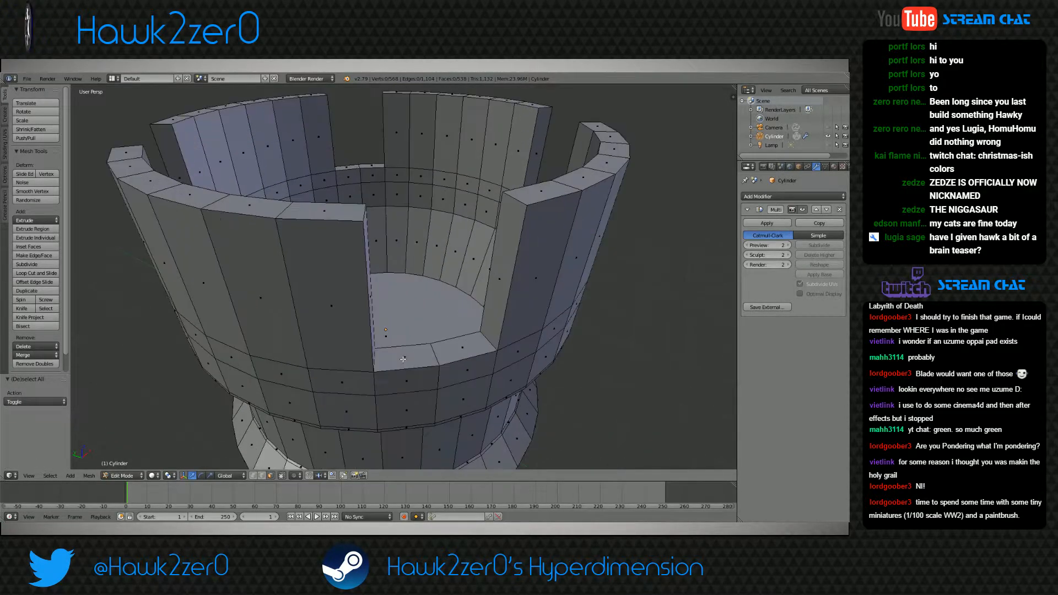
{"action": "right_click", "coordinate": [411, 370]}
{"action": "right_click", "coordinate": [435, 358]}
{"action": "middle_click_drag", "start_coordinate": [435, 358], "coordinate": [465, 342]}
{"action": "right_click", "coordinate": [309, 380], "text": "shift"}
{"action": "middle_click_drag", "start_coordinate": [310, 381], "coordinate": [350, 386]}
{"action": "right_click", "coordinate": [500, 308], "text": "shift"}
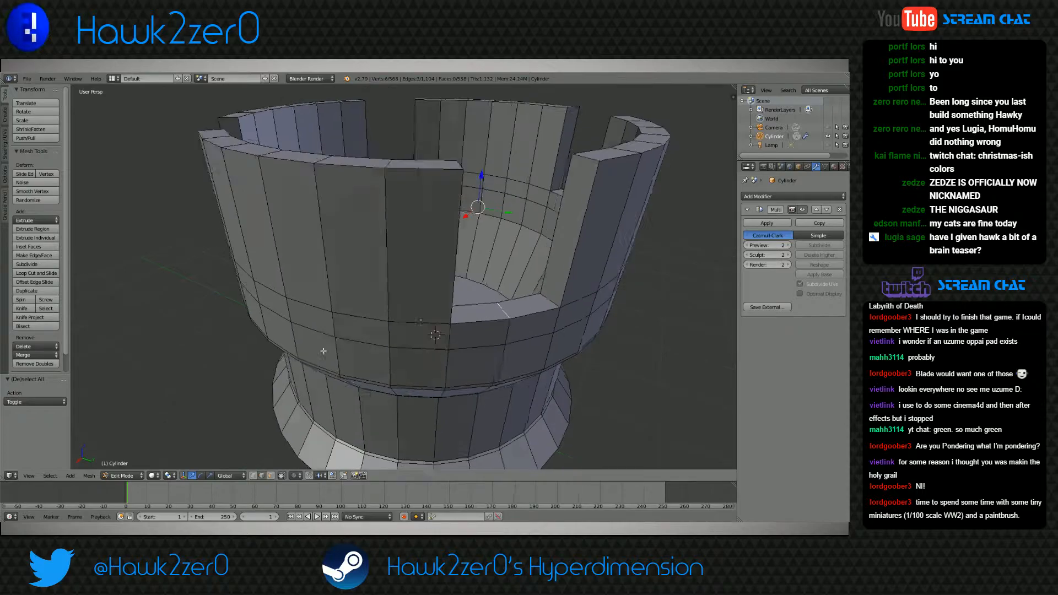
{"action": "middle_click_drag", "start_coordinate": [330, 335], "coordinate": [406, 362]}
{"action": "right_click", "coordinate": [396, 354], "text": "shift"}
Move the four notch edges down along Z by 0.193 to form V-shaped notches
{"action": "middle_click_drag", "start_coordinate": [521, 358], "coordinate": [496, 384]}
{"action": "scroll", "coordinate": [496, 384], "scroll_direction": "down", "scroll_amount": 3}
{"action": "middle_click_drag", "start_coordinate": [415, 326], "coordinate": [391, 270]}
{"action": "scroll", "coordinate": [378, 271], "scroll_direction": "down", "scroll_amount": 1}
{"action": "scroll", "coordinate": [390, 270], "scroll_direction": "up", "scroll_amount": 2}
{"action": "scroll", "coordinate": [391, 270], "scroll_direction": "up", "scroll_amount": 2}
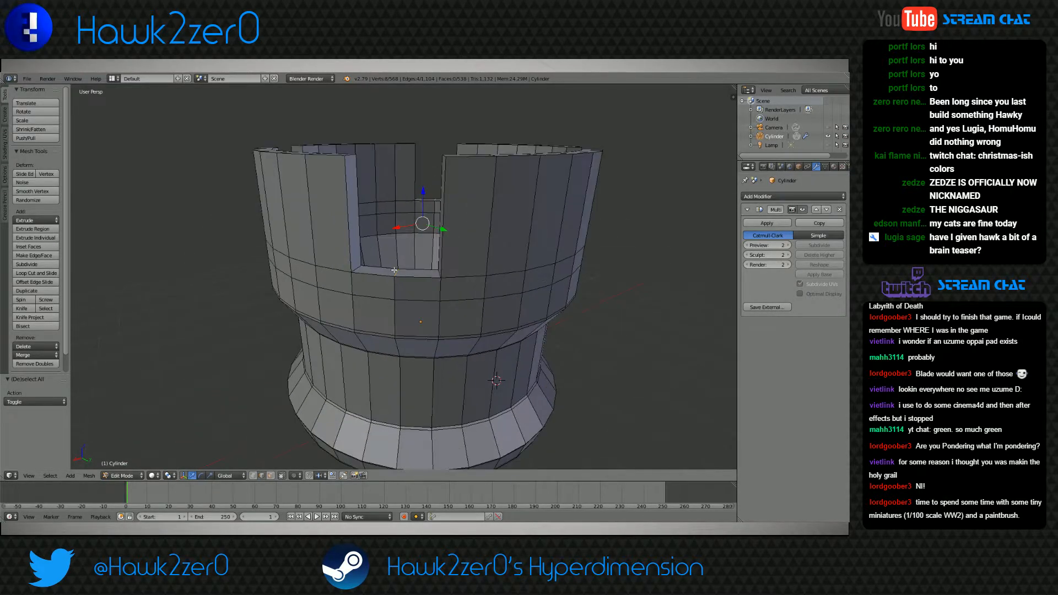
{"action": "key", "text": "g"}
{"action": "key", "text": "z"}
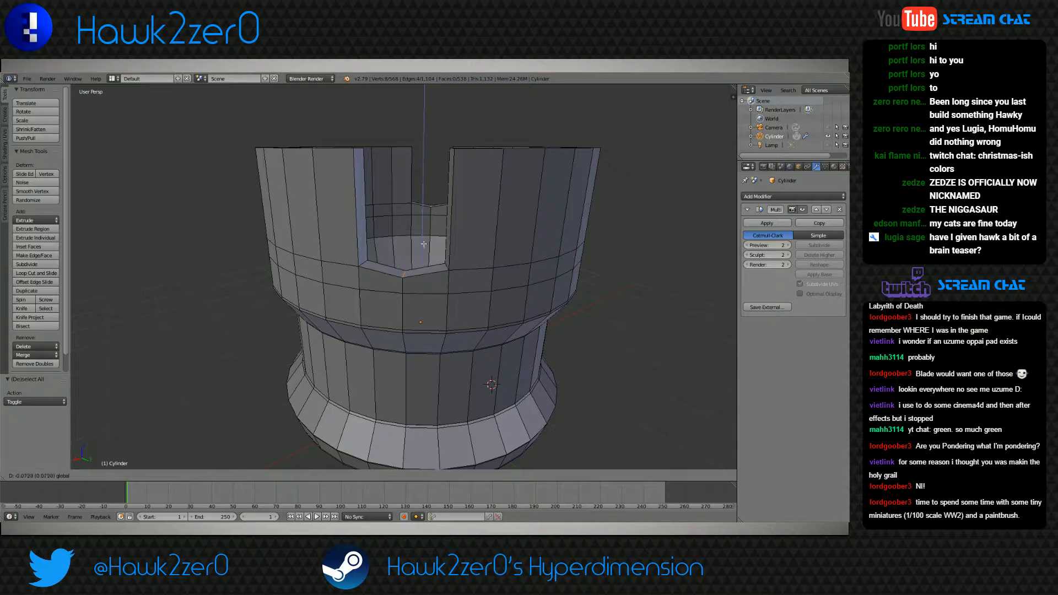
{"action": "left_click", "coordinate": [420, 329]}
Check the smoothed notches in Object Mode, raising their middle edges by 0.023 in Edit Mode
{"action": "left_click", "coordinate": [124, 477]}
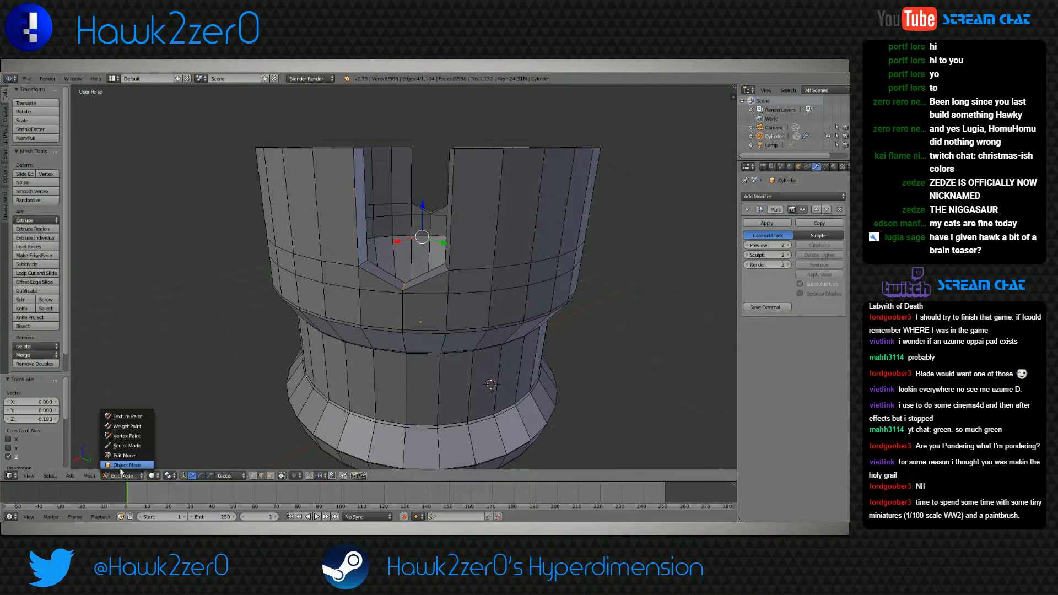
{"action": "left_click", "coordinate": [121, 464]}
{"action": "middle_click_drag", "start_coordinate": [429, 364], "coordinate": [317, 388]}
{"action": "left_click", "coordinate": [128, 476]}
{"action": "left_click", "coordinate": [136, 454]}
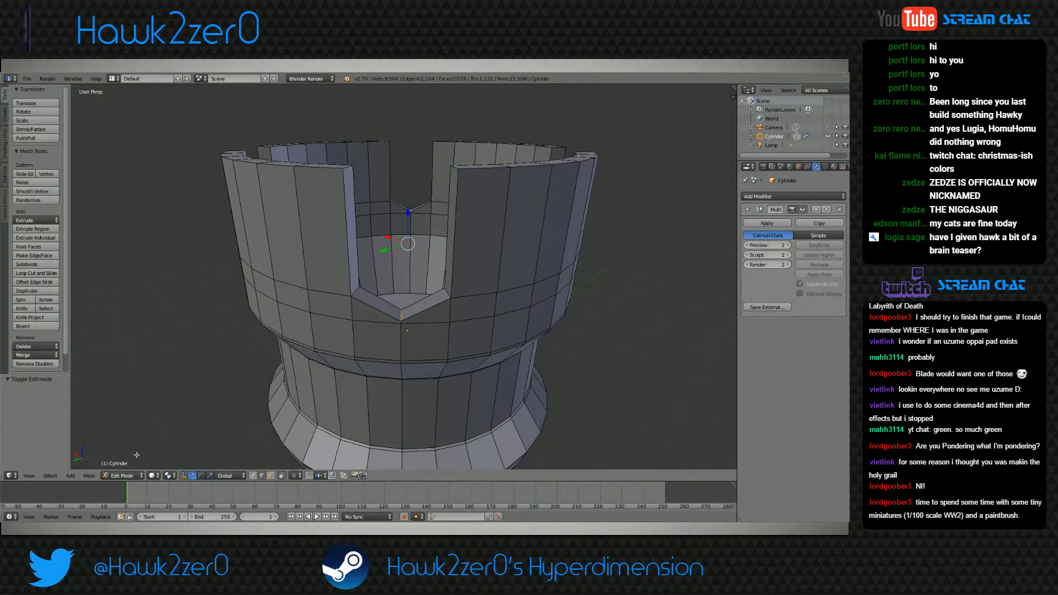
{"action": "left_click_drag", "start_coordinate": [408, 209], "coordinate": [408, 207]}
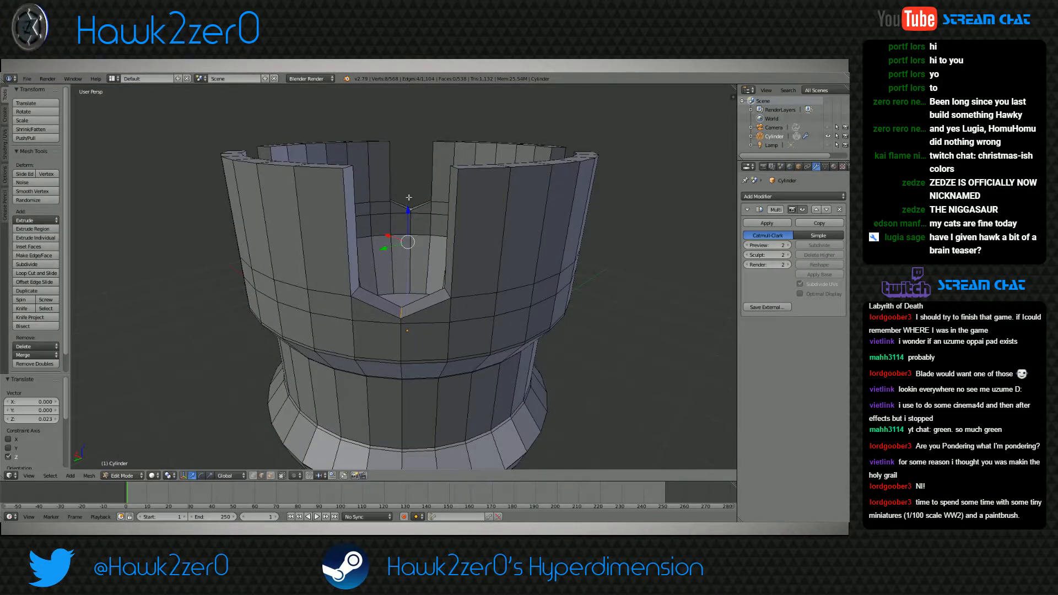
{"action": "left_click", "coordinate": [128, 475]}
{"action": "left_click", "coordinate": [128, 465]}
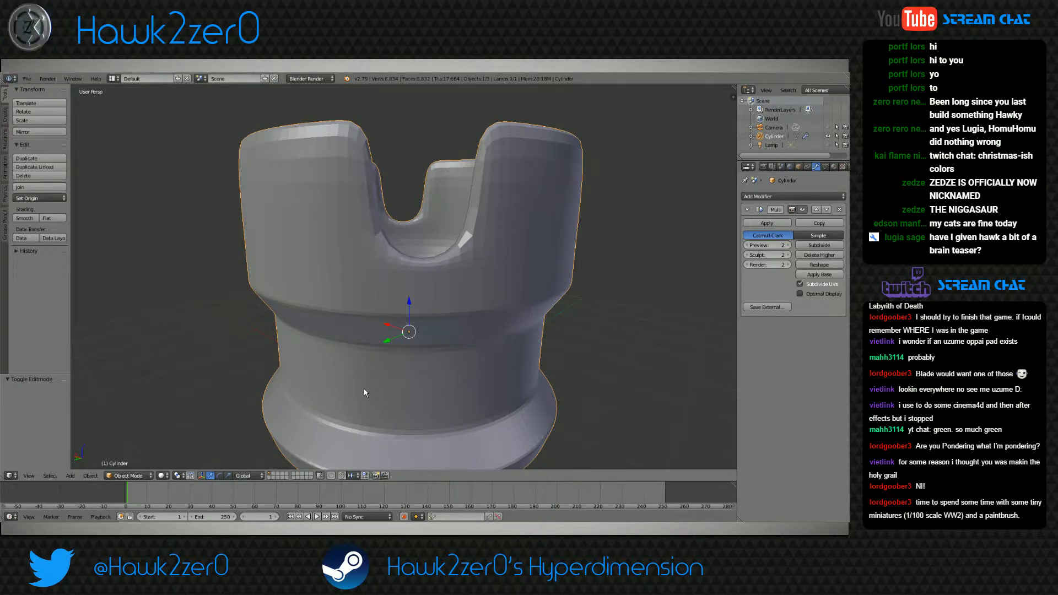
{"action": "middle_click_drag", "start_coordinate": [455, 262], "coordinate": [449, 345]}
{"action": "scroll", "coordinate": [397, 341], "scroll_direction": "down", "scroll_amount": 4}
In Edit Mode with face selection, select the six top faces on each of two neighbouring wall segments
{"action": "left_click", "coordinate": [129, 476]}
{"action": "left_click", "coordinate": [129, 462]}
{"action": "middle_click_drag", "start_coordinate": [334, 358], "coordinate": [331, 336]}
{"action": "scroll", "coordinate": [330, 335], "scroll_direction": "up", "scroll_amount": 3}
{"action": "left_click", "coordinate": [271, 475]}
{"action": "right_click", "coordinate": [430, 299]}
{"action": "right_click", "coordinate": [387, 288], "text": "shift"}
{"action": "right_click", "coordinate": [350, 273], "text": "shift"}
{"action": "right_click", "coordinate": [320, 253], "text": "shift"}
{"action": "right_click", "coordinate": [299, 231], "text": "shift"}
{"action": "right_click", "coordinate": [288, 208], "text": "shift"}
{"action": "middle_click_drag", "start_coordinate": [305, 221], "coordinate": [313, 308], "text": "shift"}
{"action": "right_click", "coordinate": [306, 253], "text": "shift"}
{"action": "right_click", "coordinate": [319, 231], "text": "shift"}
{"action": "right_click", "coordinate": [336, 214], "text": "shift"}
{"action": "right_click", "coordinate": [354, 198], "text": "shift"}
{"action": "right_click", "coordinate": [376, 187], "text": "shift"}
{"action": "right_click", "coordinate": [391, 184], "text": "shift"}
Add the six top faces of each of the other two wall segments to the selection
{"action": "right_click", "coordinate": [477, 175], "text": "shift"}
{"action": "right_click", "coordinate": [500, 179], "text": "shift"}
{"action": "right_click", "coordinate": [528, 188], "text": "shift"}
{"action": "right_click", "coordinate": [552, 198], "text": "shift"}
{"action": "right_click", "coordinate": [574, 211], "text": "shift"}
{"action": "right_click", "coordinate": [598, 228], "text": "shift"}
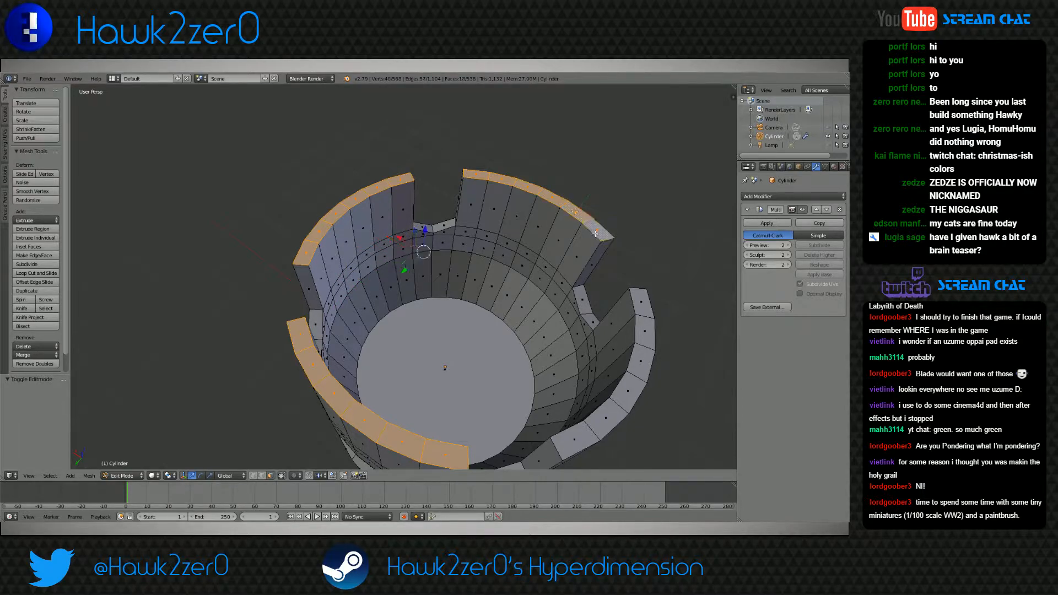
{"action": "right_click", "coordinate": [640, 300], "text": "shift"}
{"action": "right_click", "coordinate": [645, 332], "text": "shift"}
{"action": "right_click", "coordinate": [642, 361], "text": "shift"}
{"action": "right_click", "coordinate": [628, 390], "text": "shift"}
{"action": "right_click", "coordinate": [607, 418], "text": "shift"}
{"action": "right_click", "coordinate": [575, 439], "text": "shift"}
Scale the selected top faces by 1.431 so the four wall segments flare outward
{"action": "scroll", "coordinate": [575, 439], "scroll_direction": "down", "scroll_amount": 4}
{"action": "middle_click_drag", "start_coordinate": [573, 439], "coordinate": [514, 417]}
{"action": "key", "text": "s"}
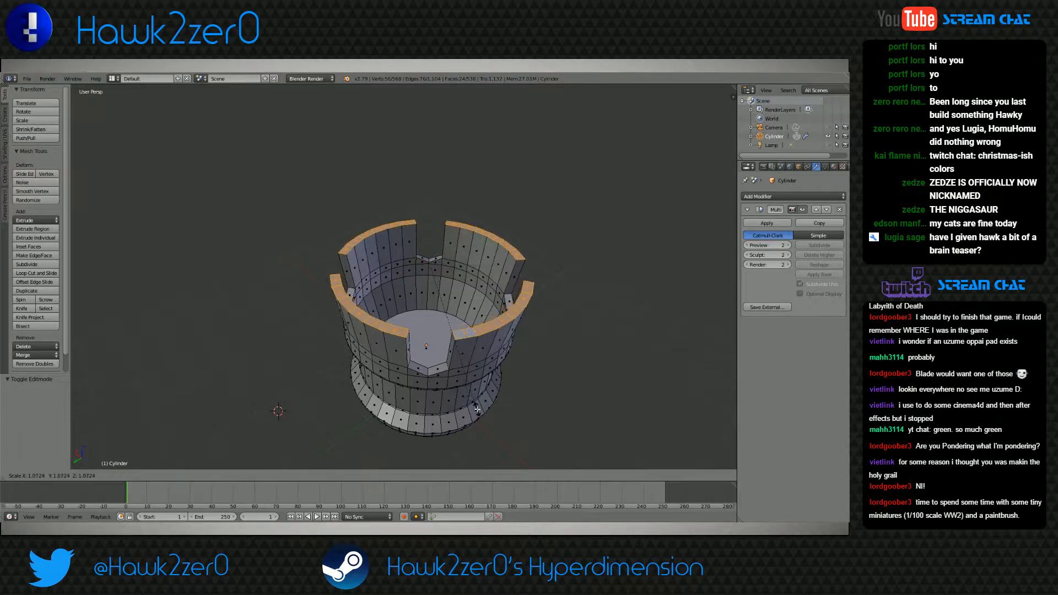
{"action": "left_click", "coordinate": [516, 447]}
{"action": "middle_click_drag", "start_coordinate": [516, 448], "coordinate": [492, 413]}
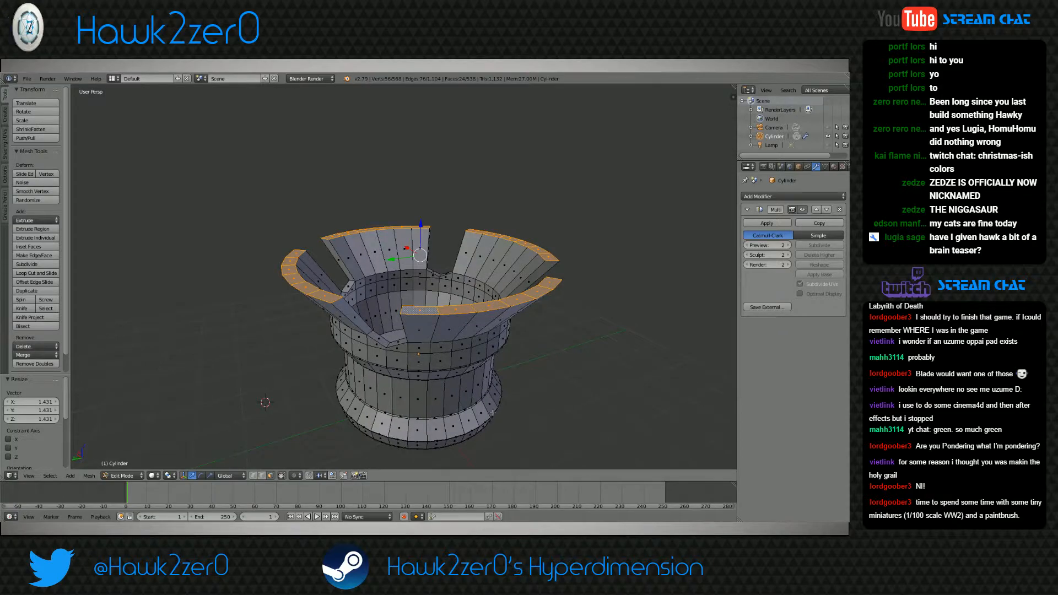
Try reshaping the four flared segments with vertical moves and a 0.881 scale of their top faces, and undo these changes
{"action": "key", "text": "g"}
{"action": "key", "text": "z"}
{"action": "left_click", "coordinate": [526, 380]}
{"action": "key", "text": "s"}
{"action": "left_click", "coordinate": [518, 373]}
{"action": "middle_click_drag", "start_coordinate": [518, 373], "coordinate": [496, 353]}
{"action": "key", "text": "g"}
{"action": "key", "text": "z"}
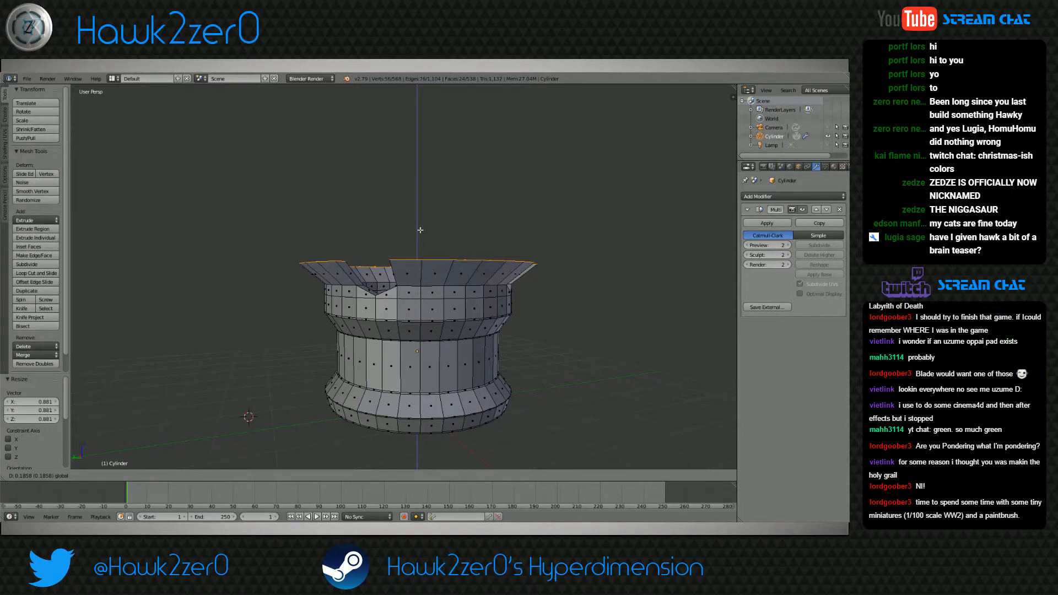
{"action": "left_click", "coordinate": [420, 230]}
{"action": "middle_click_drag", "start_coordinate": [401, 282], "coordinate": [413, 344], "text": "shift"}
{"action": "scroll", "coordinate": [413, 344], "scroll_direction": "up", "scroll_amount": 2}
{"action": "scroll", "coordinate": [414, 344], "scroll_direction": "down", "scroll_amount": 3}
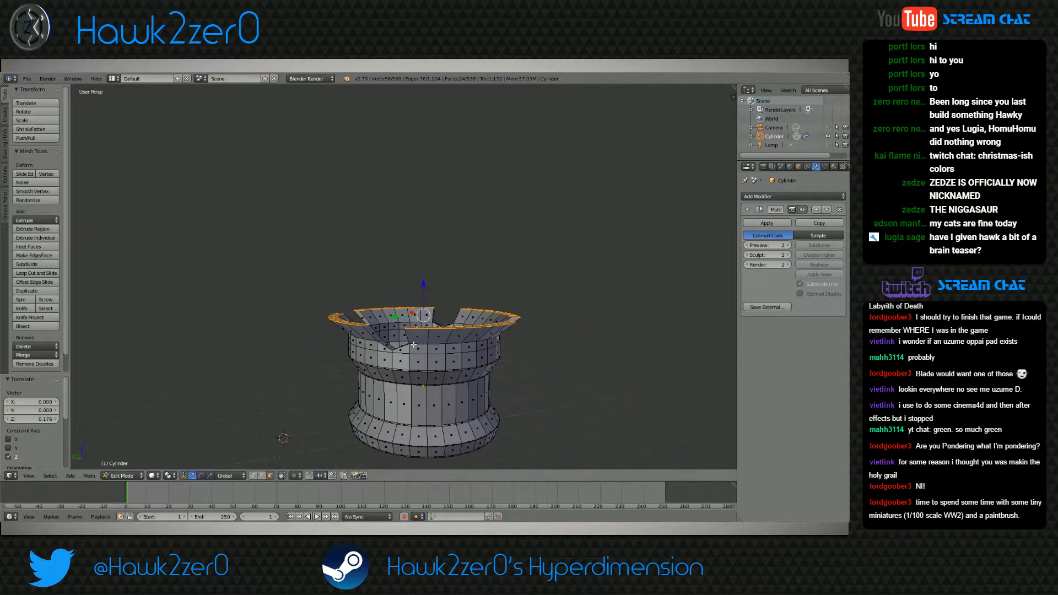
{"action": "key", "text": "ctrl+z"}
{"action": "key", "text": "ctrl+z"}
{"action": "key", "text": "ctrl+z"}
Raise the top faces of the four flared segments by 0.275 and scale them by 1.178 and 0.971
{"action": "middle_click_drag", "start_coordinate": [419, 345], "coordinate": [409, 346]}
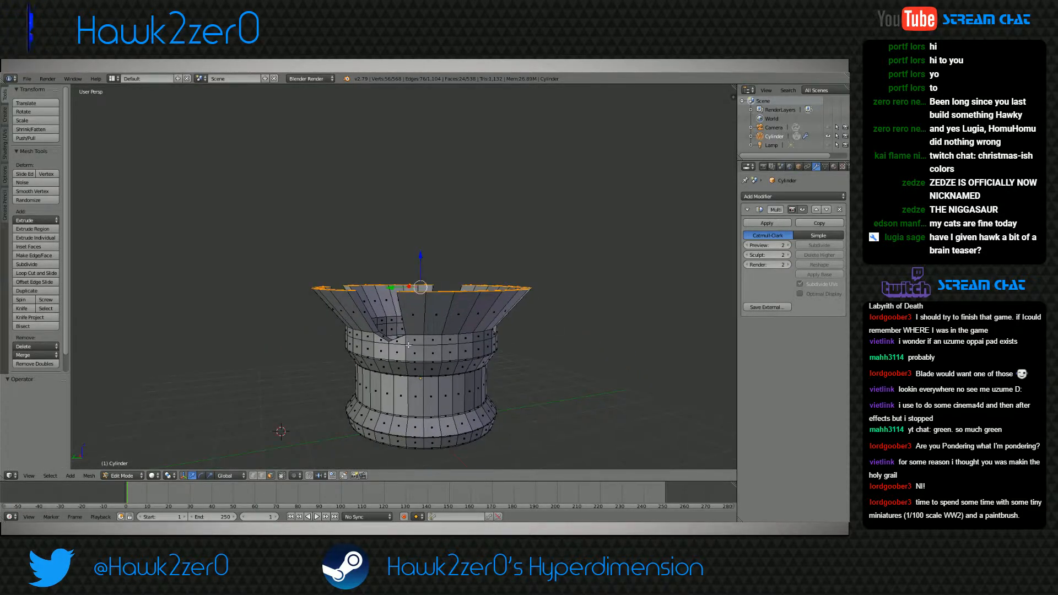
{"action": "left_click_drag", "start_coordinate": [421, 258], "coordinate": [421, 246]}
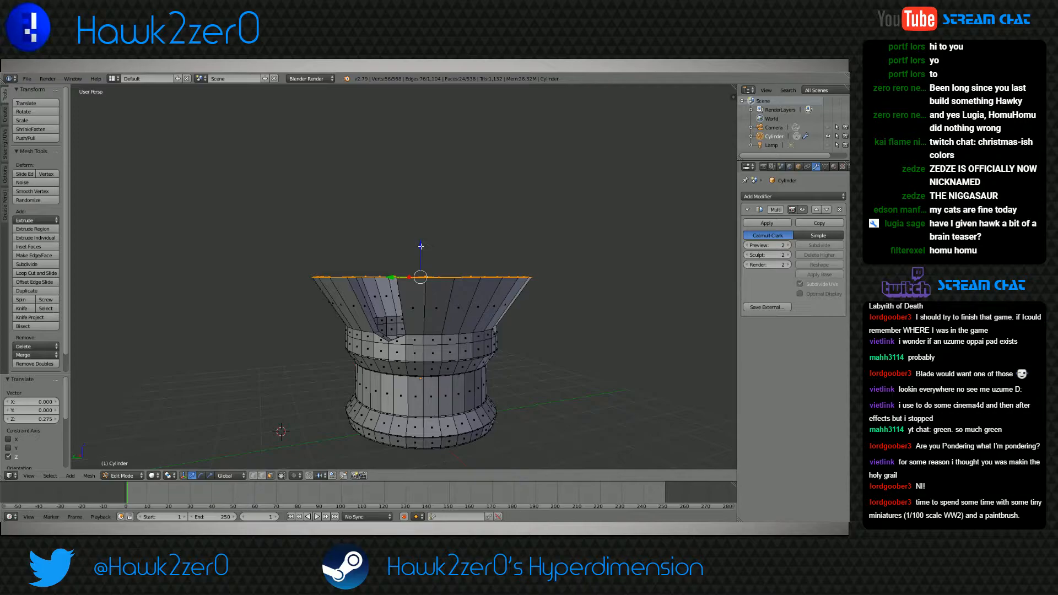
{"action": "middle_click_drag", "start_coordinate": [421, 247], "coordinate": [422, 275]}
{"action": "key", "text": "s"}
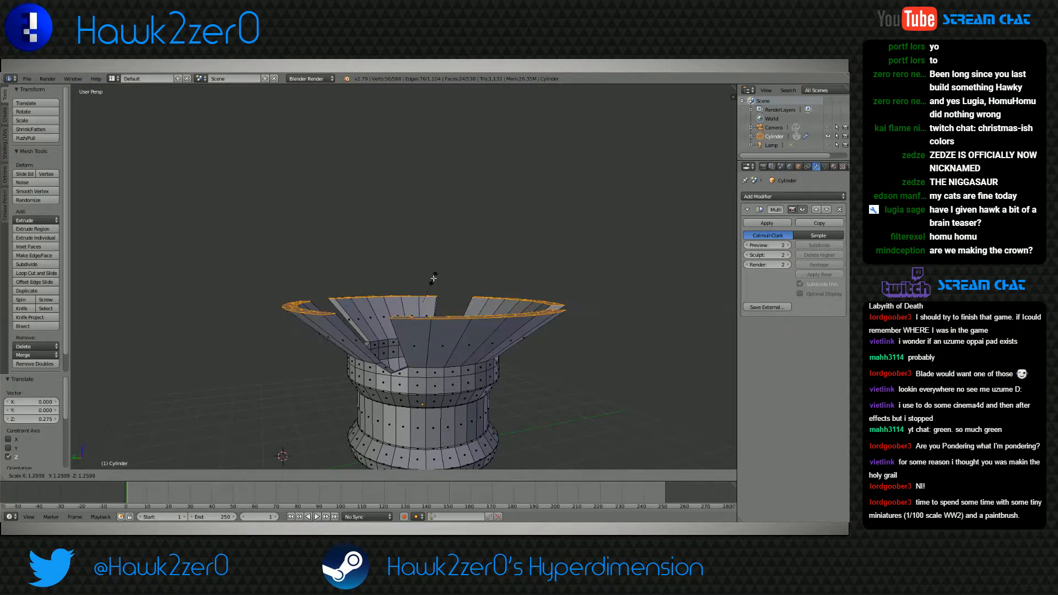
{"action": "left_click", "coordinate": [423, 294]}
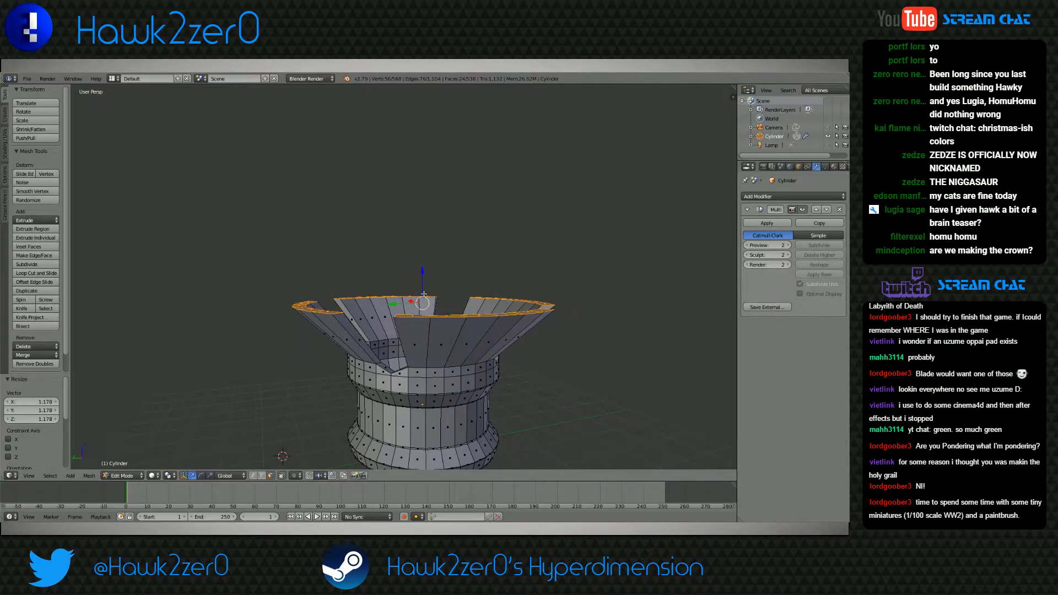
{"action": "key", "text": "s"}
{"action": "left_click", "coordinate": [536, 229]}
{"action": "middle_click_drag", "start_coordinate": [534, 237], "coordinate": [410, 333]}
{"action": "key", "text": "r"}
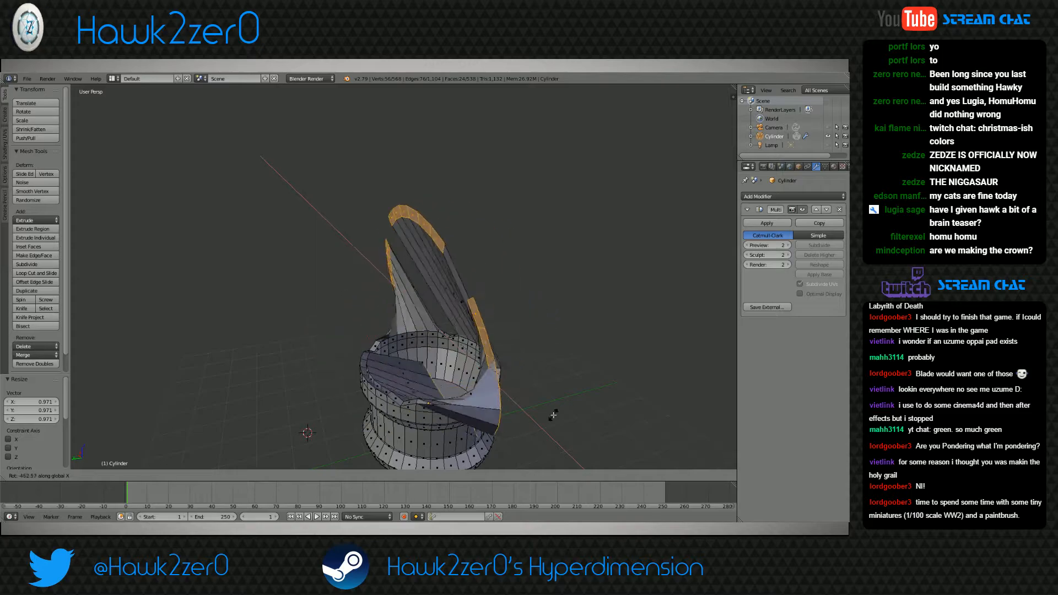
{"action": "left_click", "coordinate": [413, 371]}
{"action": "middle_click_drag", "start_coordinate": [413, 371], "coordinate": [317, 375]}
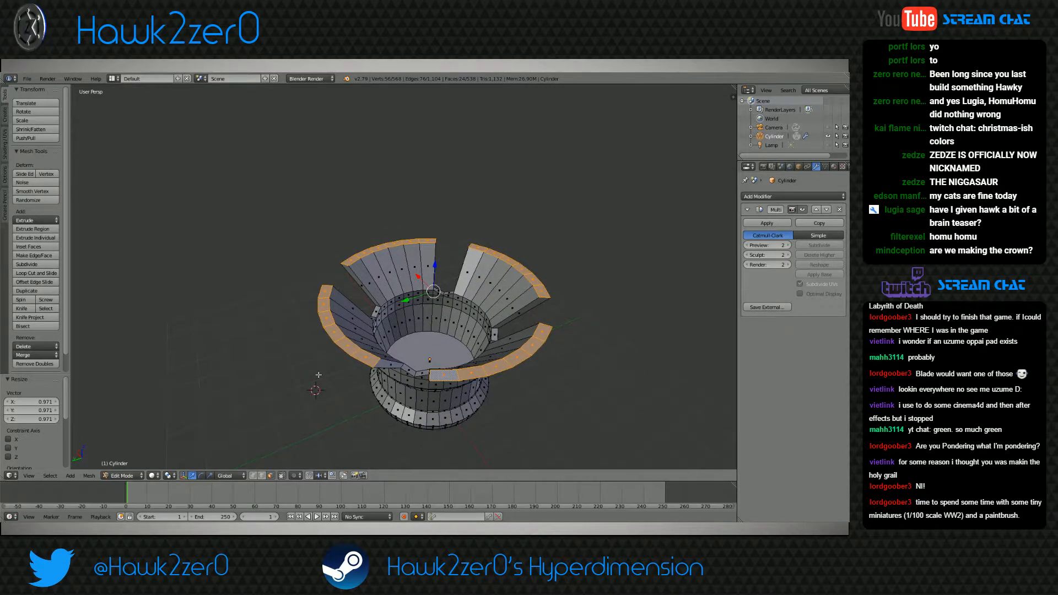
Select only the six top faces of one flared petal
{"action": "middle_click_drag", "start_coordinate": [318, 375], "coordinate": [324, 342]}
{"action": "scroll", "coordinate": [364, 281], "scroll_direction": "up", "scroll_amount": 4}
{"action": "right_click", "coordinate": [282, 237]}
{"action": "right_click", "coordinate": [270, 251], "text": "shift"}
{"action": "right_click", "coordinate": [266, 270], "text": "shift"}
{"action": "right_click", "coordinate": [273, 292], "text": "shift"}
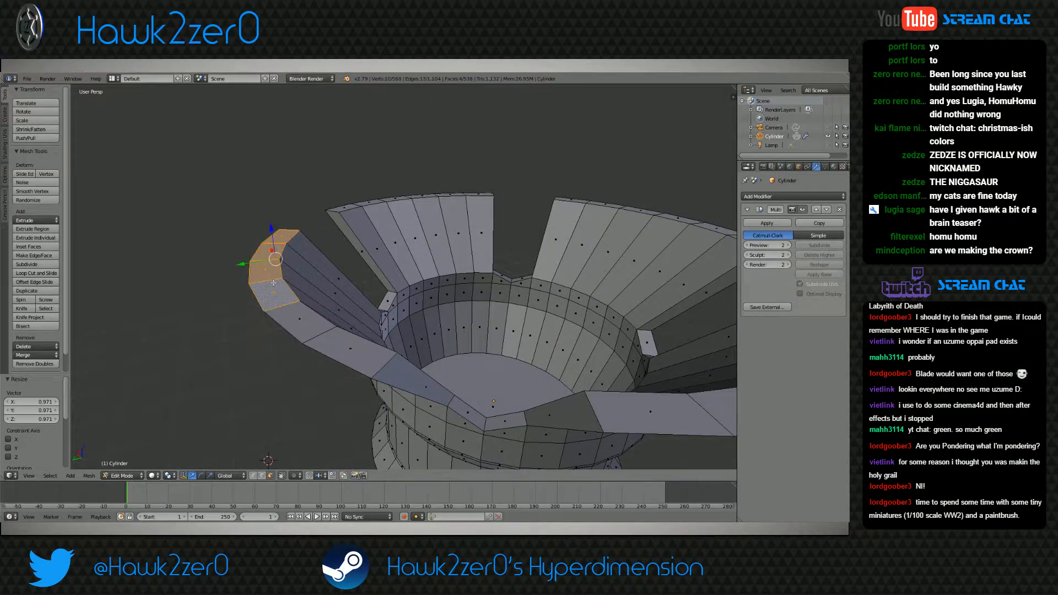
{"action": "right_click", "coordinate": [299, 319], "text": "shift"}
{"action": "right_click", "coordinate": [342, 345], "text": "shift"}
{"action": "middle_click_drag", "start_coordinate": [305, 323], "coordinate": [294, 326]}
{"action": "key", "text": "e"}
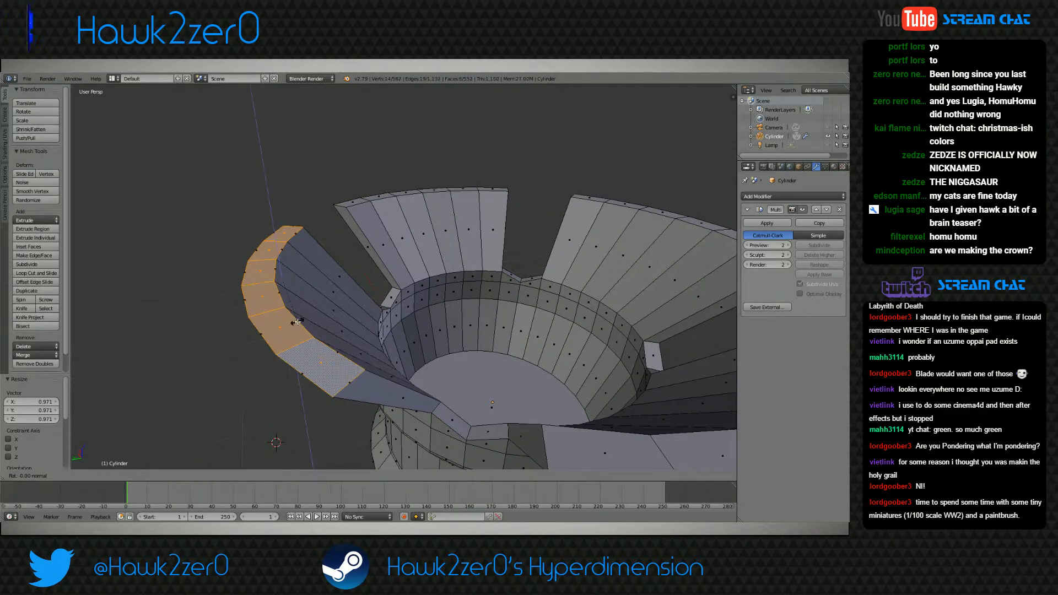
{"action": "right_click", "coordinate": [298, 322]}
{"action": "key", "text": "ctrl+z"}
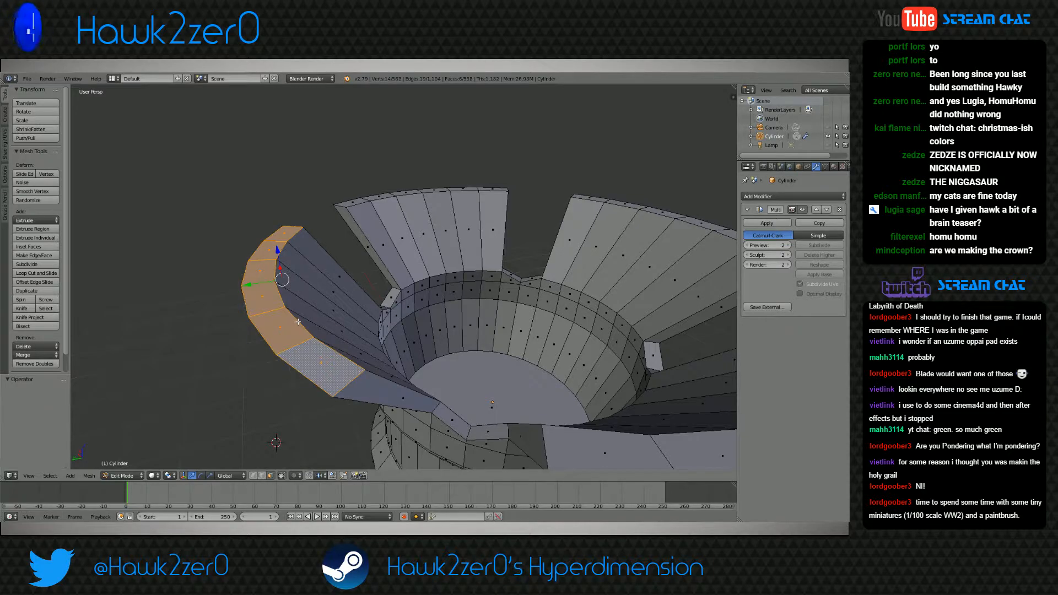
Rotate the petal's top faces by -18.8° about X and scale them by 0.654 along Z
{"action": "key", "text": "r"}
{"action": "key", "text": "x"}
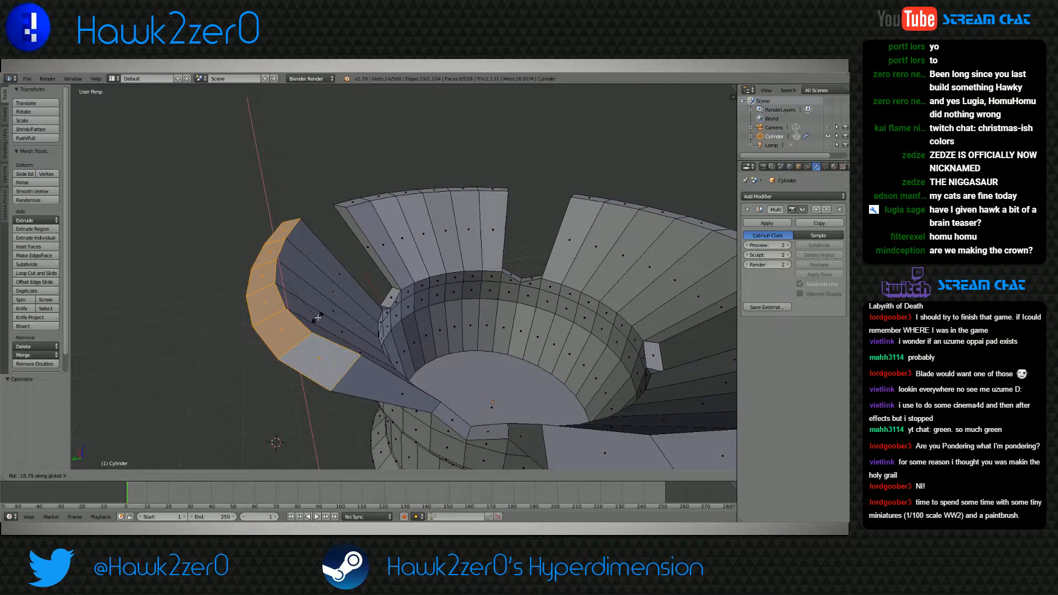
{"action": "left_click", "coordinate": [318, 315]}
{"action": "middle_click_drag", "start_coordinate": [318, 315], "coordinate": [329, 290], "text": "shift"}
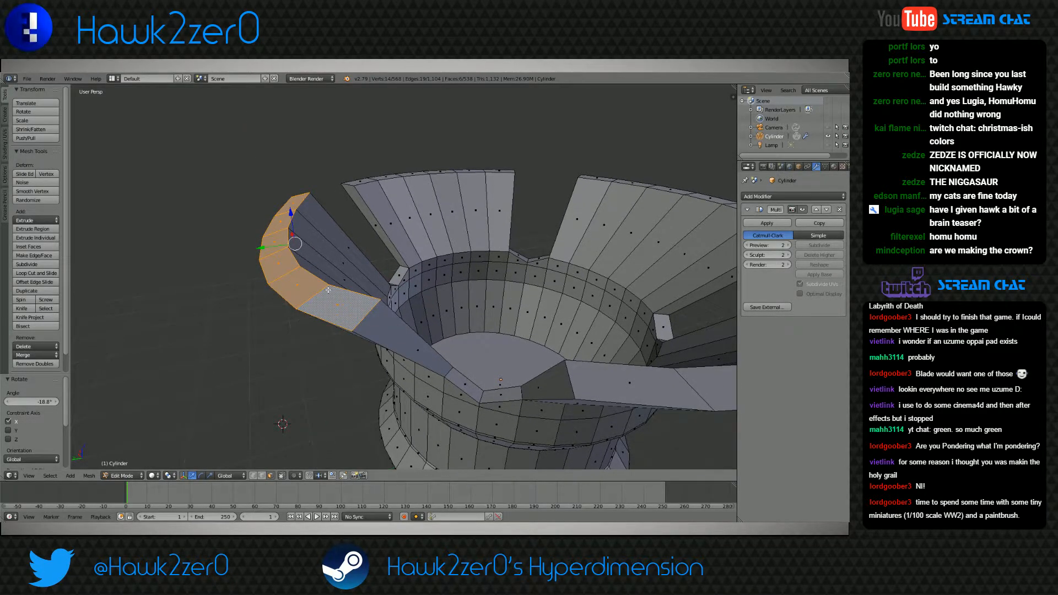
{"action": "key", "text": "s"}
{"action": "key", "text": "z"}
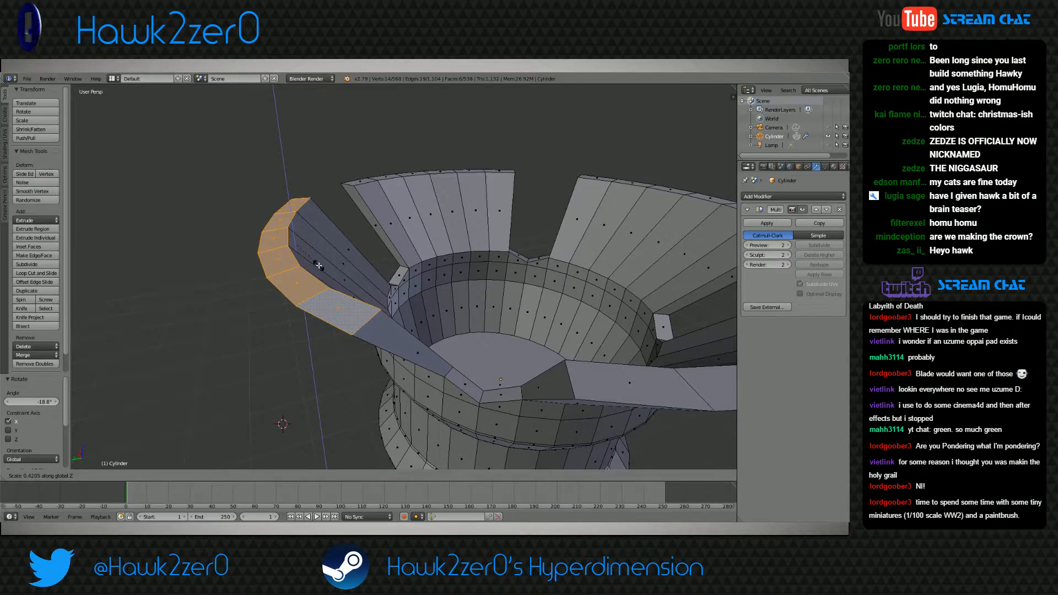
{"action": "left_click", "coordinate": [324, 278]}
Add a centred loop cut across the middle of the petal and move it along Y toward the cup's centre
{"action": "middle_click_drag", "start_coordinate": [324, 278], "coordinate": [429, 360]}
{"action": "scroll", "coordinate": [396, 341], "scroll_direction": "down", "scroll_amount": 6}
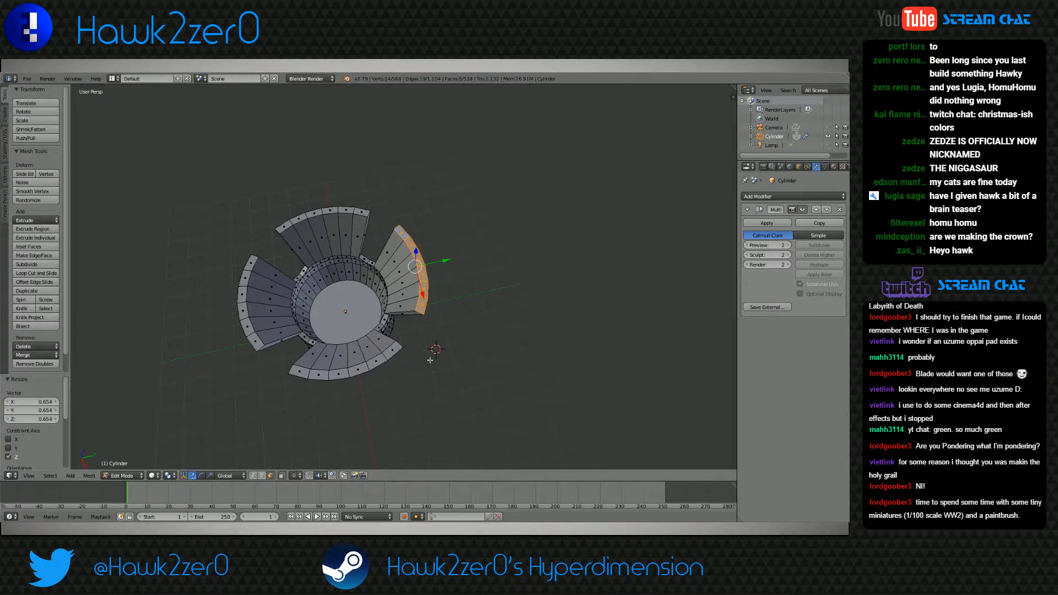
{"action": "middle_click_drag", "start_coordinate": [430, 360], "coordinate": [389, 325]}
{"action": "scroll", "coordinate": [435, 323], "scroll_direction": "up", "scroll_amount": 4}
{"action": "key", "text": "ctrl+r"}
{"action": "left_click", "coordinate": [394, 297]}
{"action": "right_click", "coordinate": [393, 297]}
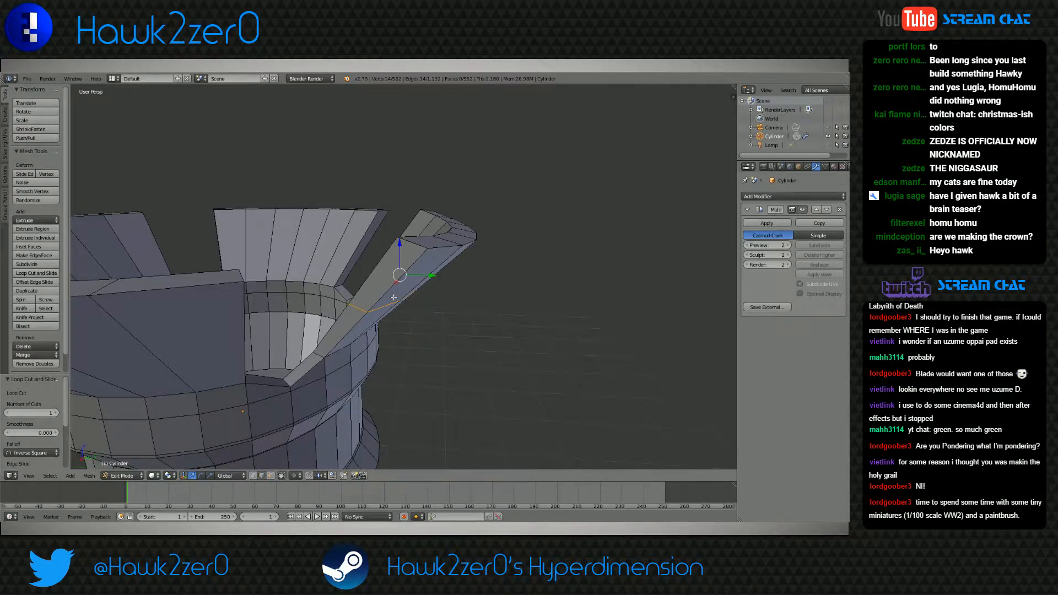
{"action": "key", "text": "g"}
{"action": "key", "text": "y"}
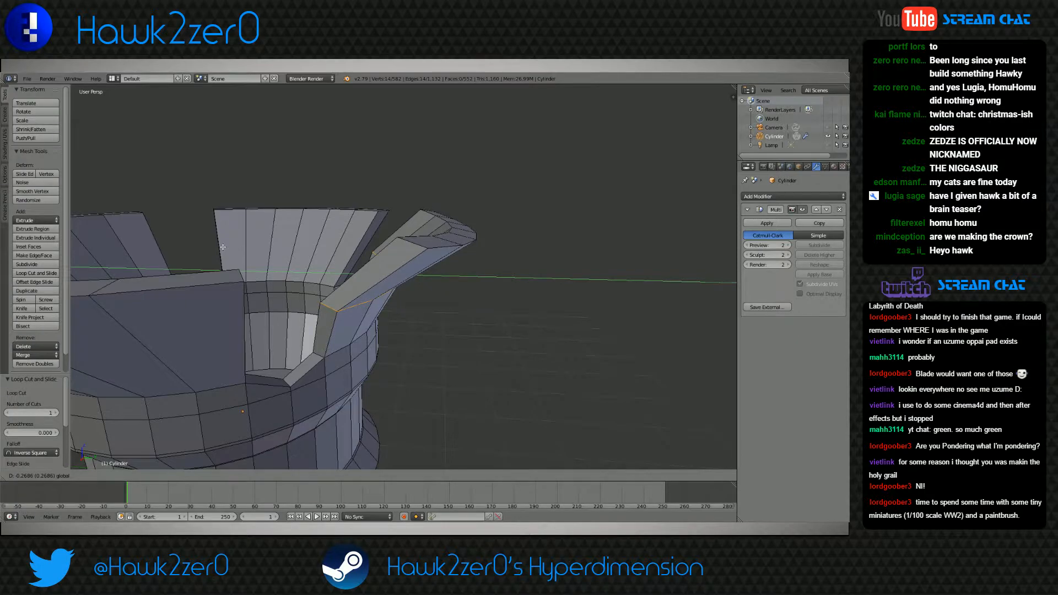
{"action": "left_click", "coordinate": [255, 244]}
Add a loop cut between the petal's base and its middle loop and adjust its position along Y
{"action": "middle_click_drag", "start_coordinate": [386, 314], "coordinate": [364, 321]}
{"action": "scroll", "coordinate": [304, 303], "scroll_direction": "up", "scroll_amount": 3}
{"action": "key", "text": "ctrl+r"}
{"action": "double_click", "coordinate": [297, 325]}
{"action": "key", "text": "g"}
{"action": "key", "text": "y"}
{"action": "left_click", "coordinate": [347, 337]}
Add a loop cut across the upper half of the petal and move it -0.115 along Y
{"action": "key", "text": "ctrl+r"}
{"action": "double_click", "coordinate": [424, 235]}
{"action": "middle_click_drag", "start_coordinate": [425, 234], "coordinate": [428, 249]}
{"action": "key", "text": "g"}
{"action": "key", "text": "y"}
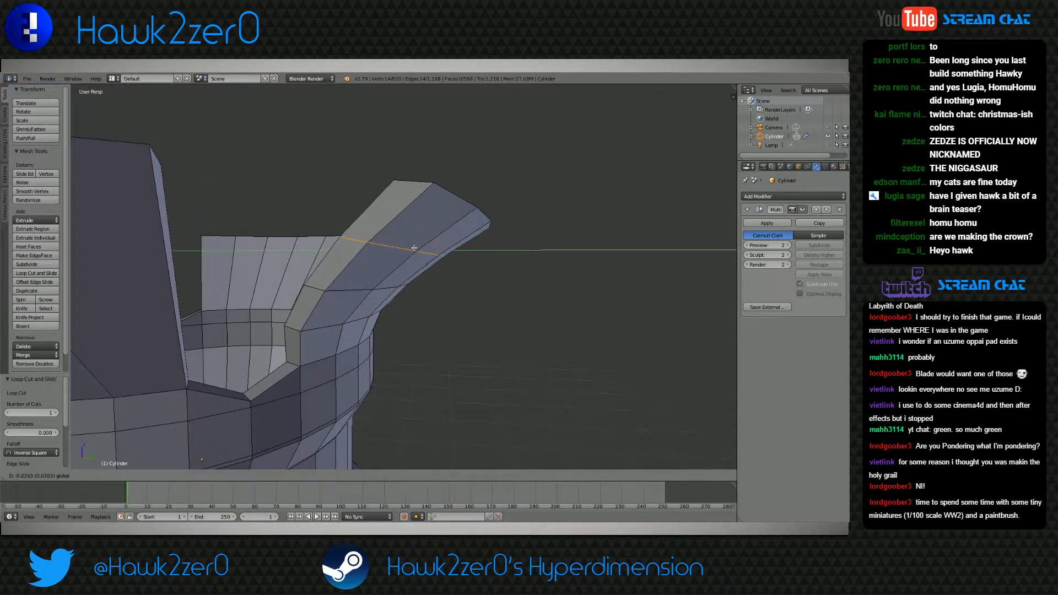
{"action": "left_click", "coordinate": [341, 241]}
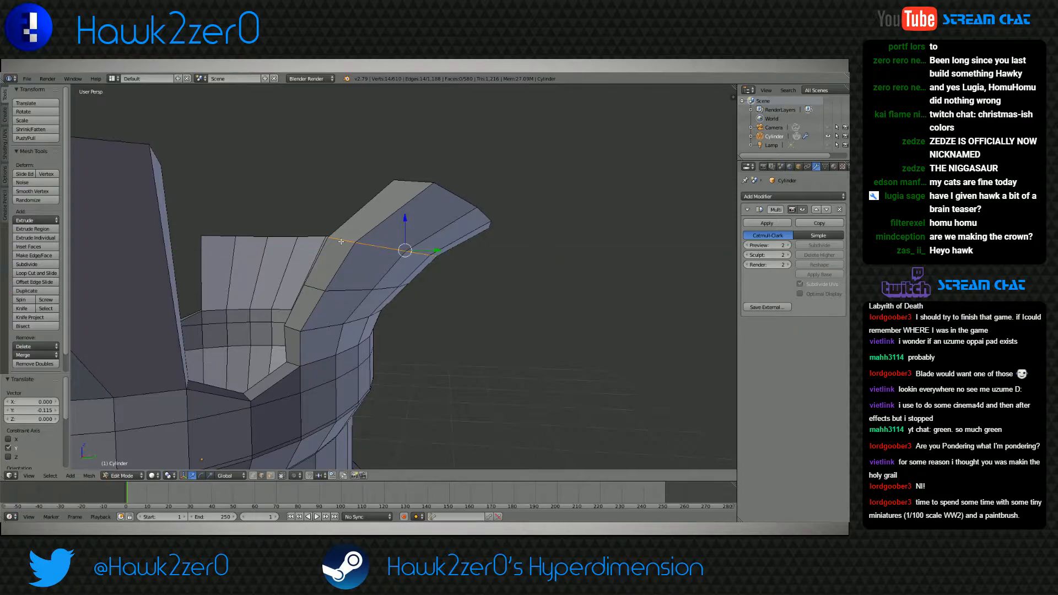
Adjust the position of the petal's upper edge loop slightly along the Y axis
{"action": "middle_click_drag", "start_coordinate": [341, 241], "coordinate": [442, 281]}
{"action": "key", "text": "g"}
{"action": "key", "text": "y"}
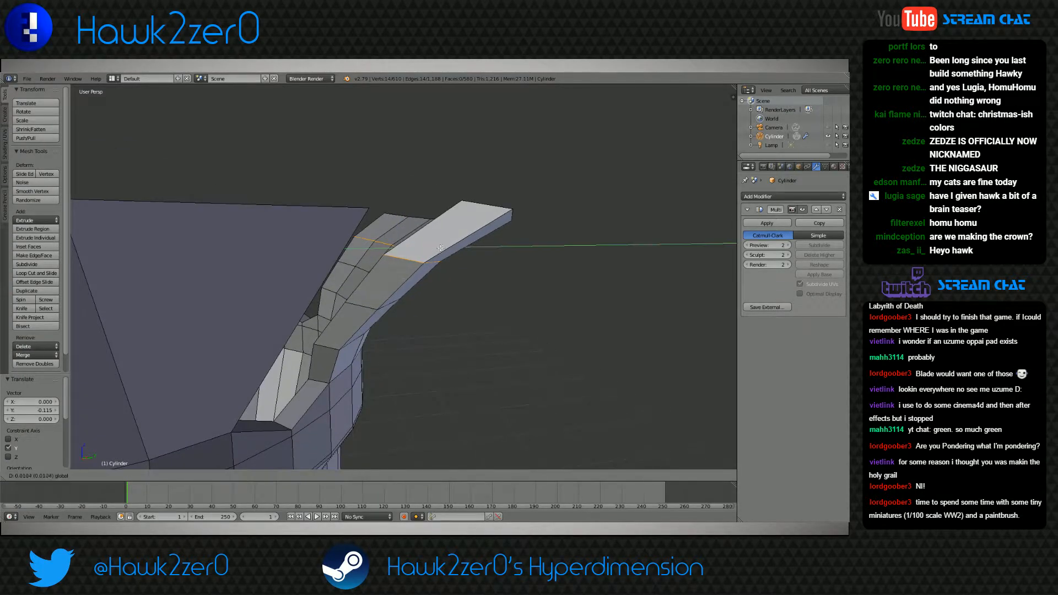
{"action": "left_click", "coordinate": [475, 244]}
Check the smoothed shape of the curved petal in Object Mode from several angles, and return to Edit Mode
{"action": "scroll", "coordinate": [475, 244], "scroll_direction": "down", "scroll_amount": 5}
{"action": "middle_click_drag", "start_coordinate": [476, 245], "coordinate": [414, 300]}
{"action": "left_click", "coordinate": [128, 477]}
{"action": "left_click", "coordinate": [128, 465]}
{"action": "scroll", "coordinate": [405, 361], "scroll_direction": "down", "scroll_amount": 3}
{"action": "middle_click_drag", "start_coordinate": [405, 361], "coordinate": [245, 330]}
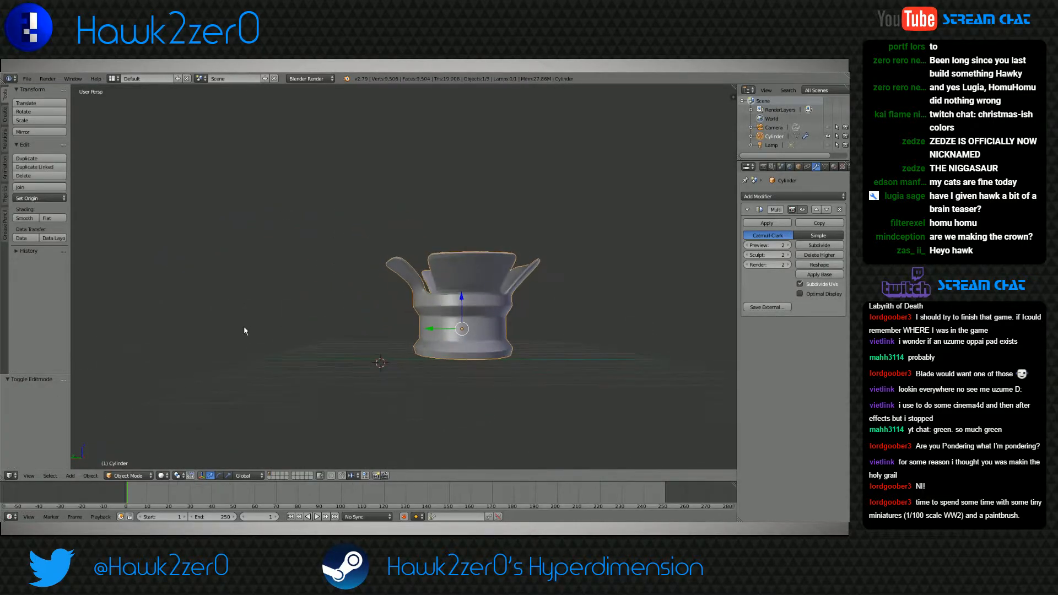
{"action": "scroll", "coordinate": [381, 326], "scroll_direction": "up", "scroll_amount": 5}
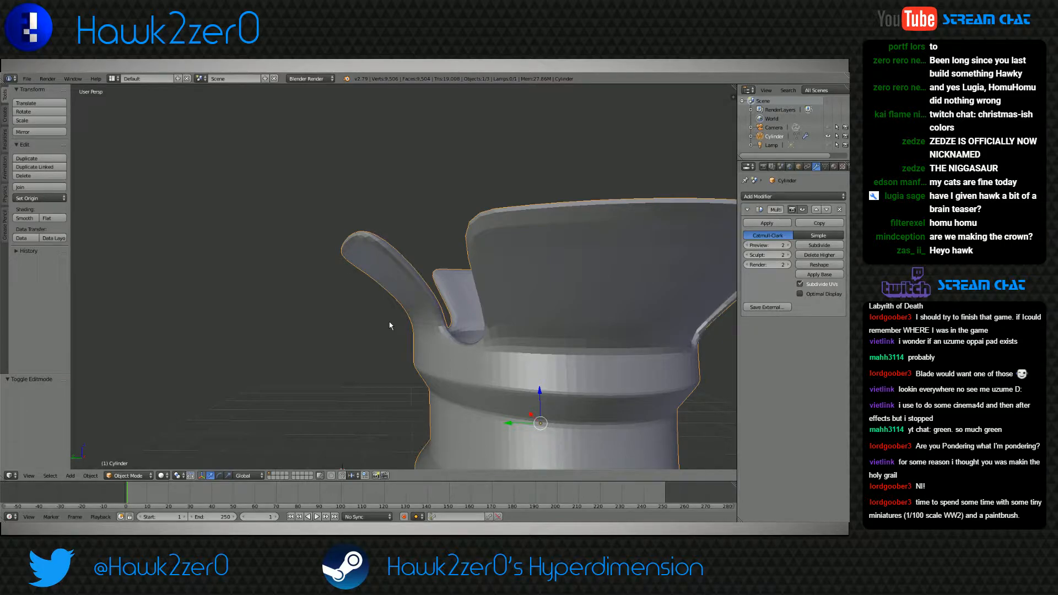
{"action": "middle_click_drag", "start_coordinate": [389, 326], "coordinate": [566, 331]}
{"action": "left_click", "coordinate": [128, 476]}
{"action": "left_click", "coordinate": [125, 465]}
Switch to face selection and select the three rows of faces on the curved petal's inner surface
{"action": "scroll", "coordinate": [341, 369], "scroll_direction": "up", "scroll_amount": 4}
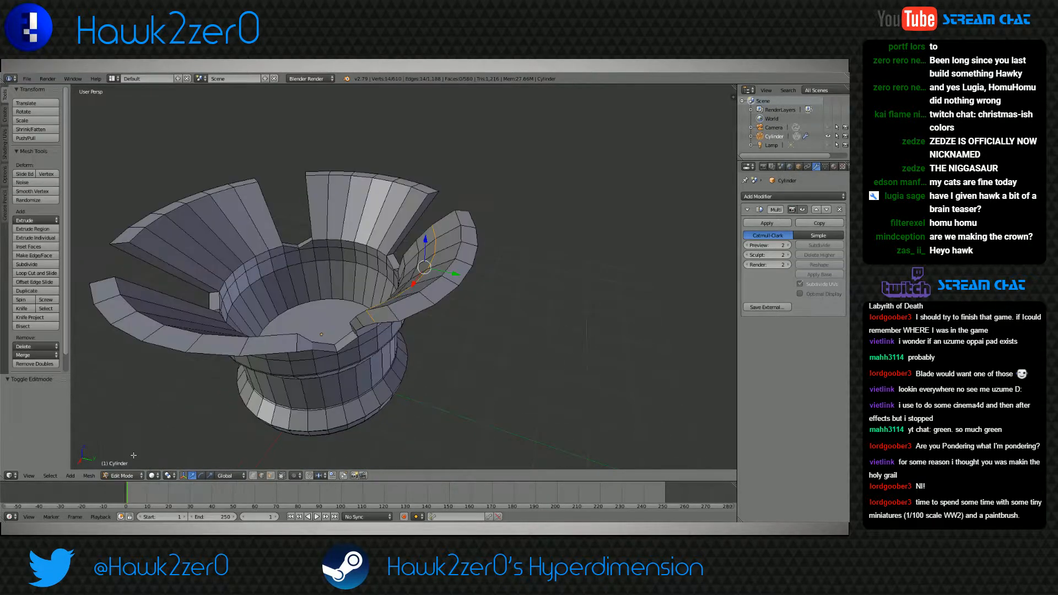
{"action": "middle_click_drag", "start_coordinate": [341, 370], "coordinate": [369, 405]}
{"action": "left_click", "coordinate": [270, 476]}
{"action": "middle_click_drag", "start_coordinate": [316, 427], "coordinate": [340, 411]}
{"action": "right_click", "coordinate": [437, 316]}
{"action": "right_click", "coordinate": [417, 305], "text": "shift"}
{"action": "right_click", "coordinate": [397, 298], "text": "shift"}
{"action": "right_click", "coordinate": [376, 292], "text": "shift"}
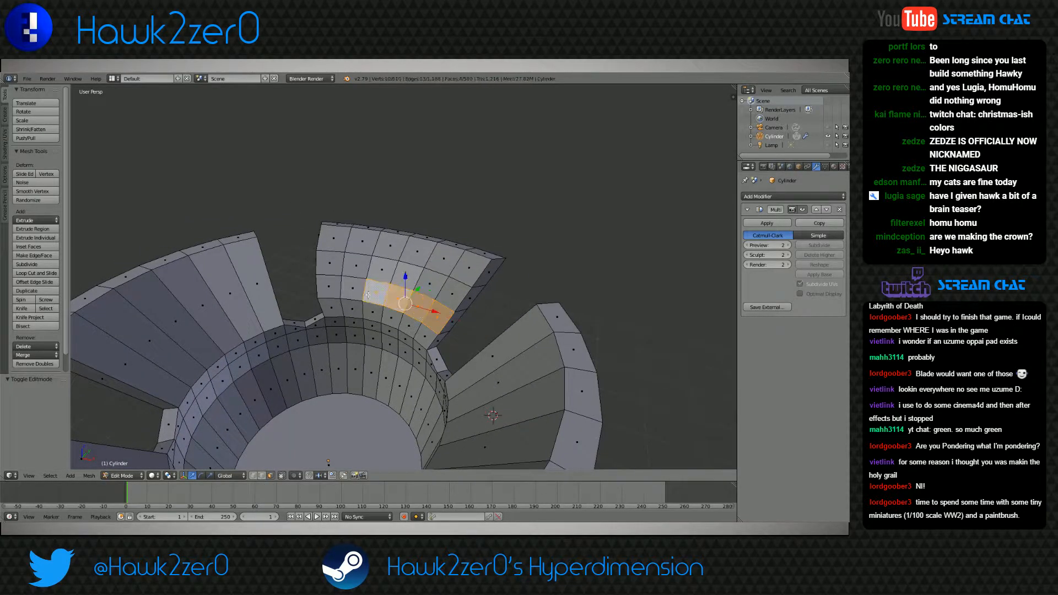
{"action": "right_click", "coordinate": [352, 288], "text": "shift"}
{"action": "right_click", "coordinate": [323, 284], "text": "shift"}
{"action": "right_click", "coordinate": [326, 263], "text": "shift"}
{"action": "right_click", "coordinate": [332, 240], "text": "shift"}
{"action": "right_click", "coordinate": [359, 242], "text": "shift"}
{"action": "right_click", "coordinate": [357, 264], "text": "shift"}
{"action": "right_click", "coordinate": [380, 269], "text": "shift"}
{"action": "right_click", "coordinate": [388, 247], "text": "shift"}
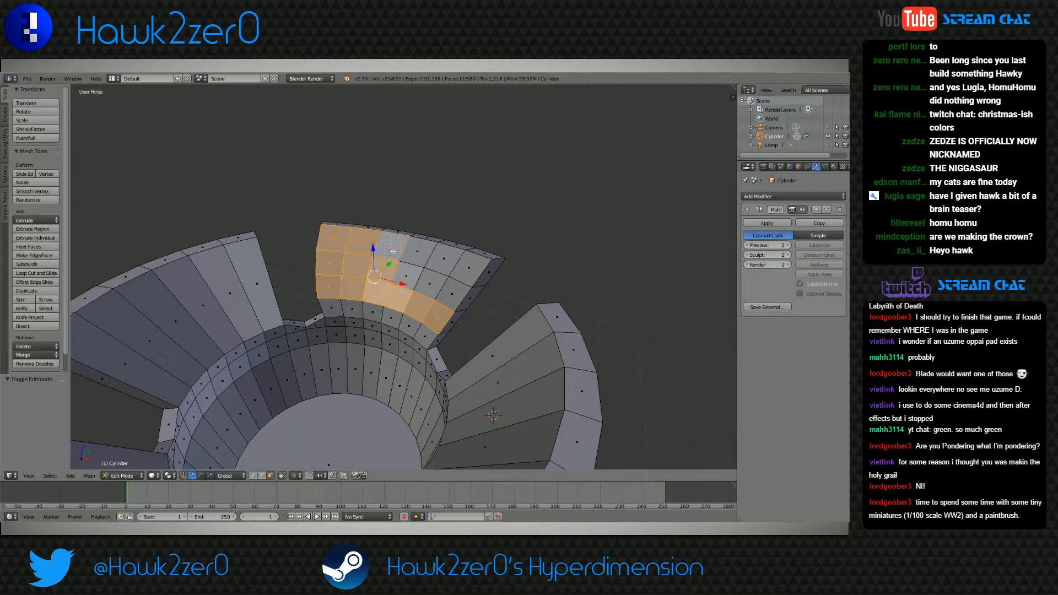
{"action": "right_click", "coordinate": [416, 252], "text": "shift"}
{"action": "right_click", "coordinate": [423, 282], "text": "shift"}
{"action": "right_click", "coordinate": [443, 260], "text": "shift"}
{"action": "right_click", "coordinate": [468, 270], "text": "shift"}
{"action": "right_click", "coordinate": [453, 295], "text": "shift"}
Pick two more six-face rows around the same petal and leave Edit Mode
{"action": "middle_click_drag", "start_coordinate": [451, 294], "coordinate": [397, 278]}
{"action": "left_click_drag", "start_coordinate": [429, 265], "coordinate": [421, 270]}
{"action": "middle_click_drag", "start_coordinate": [421, 270], "coordinate": [426, 284]}
{"action": "right_click", "coordinate": [351, 269], "text": "shift"}
{"action": "right_click", "coordinate": [367, 277], "text": "shift"}
{"action": "right_click", "coordinate": [382, 286], "text": "shift"}
{"action": "right_click", "coordinate": [393, 297], "text": "shift"}
{"action": "right_click", "coordinate": [403, 310], "text": "shift"}
{"action": "right_click", "coordinate": [406, 324], "text": "shift"}
{"action": "left_click_drag", "start_coordinate": [426, 258], "coordinate": [356, 282]}
{"action": "middle_click_drag", "start_coordinate": [355, 282], "coordinate": [427, 280]}
{"action": "right_click", "coordinate": [421, 310], "text": "shift"}
{"action": "right_click", "coordinate": [412, 294], "text": "shift"}
{"action": "right_click", "coordinate": [401, 279], "text": "shift"}
{"action": "right_click", "coordinate": [388, 269], "text": "shift"}
{"action": "right_click", "coordinate": [371, 258], "text": "shift"}
{"action": "right_click", "coordinate": [354, 249], "text": "shift"}
{"action": "left_click_drag", "start_coordinate": [443, 256], "coordinate": [435, 256]}
{"action": "middle_click_drag", "start_coordinate": [444, 290], "coordinate": [393, 364]}
{"action": "key", "text": "Tab"}
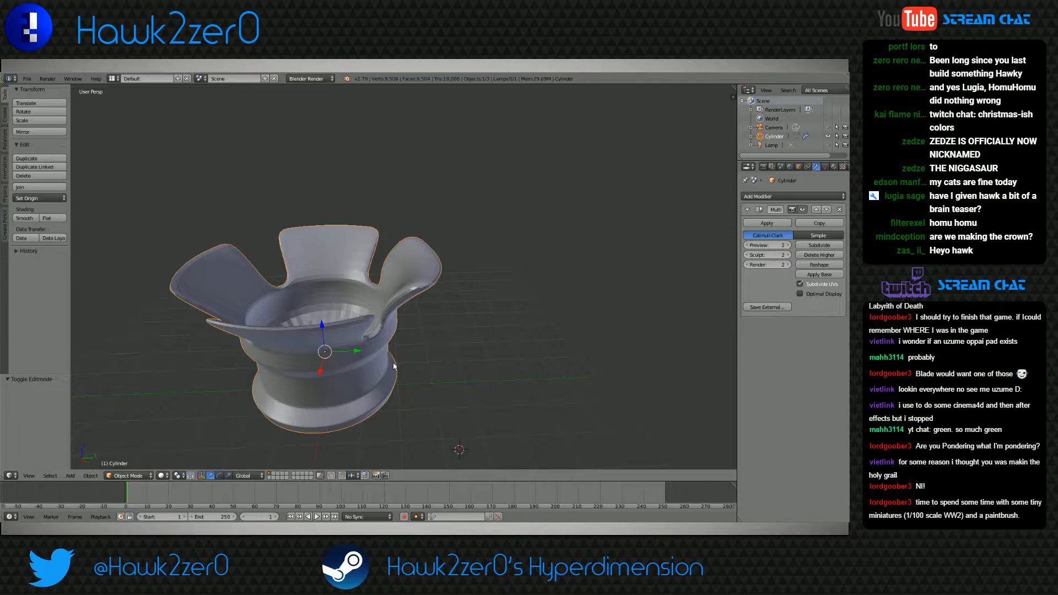
Return to Edit Mode and select the six faces along the curved petal's top rim
{"action": "left_click", "coordinate": [130, 475]}
{"action": "left_click", "coordinate": [135, 457]}
{"action": "mouse_move", "coordinate": [401, 295]}
{"action": "middle_mouse_down", "text": "shift"}
{"action": "mouse_move", "coordinate": [400, 325]}
{"action": "mouse_move", "coordinate": [400, 315]}
{"action": "middle_mouse_up", "text": "shift"}
{"action": "scroll", "coordinate": [400, 326], "scroll_direction": "up", "scroll_amount": 4}
{"action": "right_click", "coordinate": [433, 354]}
{"action": "right_click", "coordinate": [442, 325], "text": "shift"}
{"action": "right_click", "coordinate": [445, 300], "text": "shift"}
{"action": "right_click", "coordinate": [438, 279], "text": "shift"}
{"action": "right_click", "coordinate": [426, 258], "text": "shift"}
{"action": "right_click", "coordinate": [407, 246], "text": "shift"}
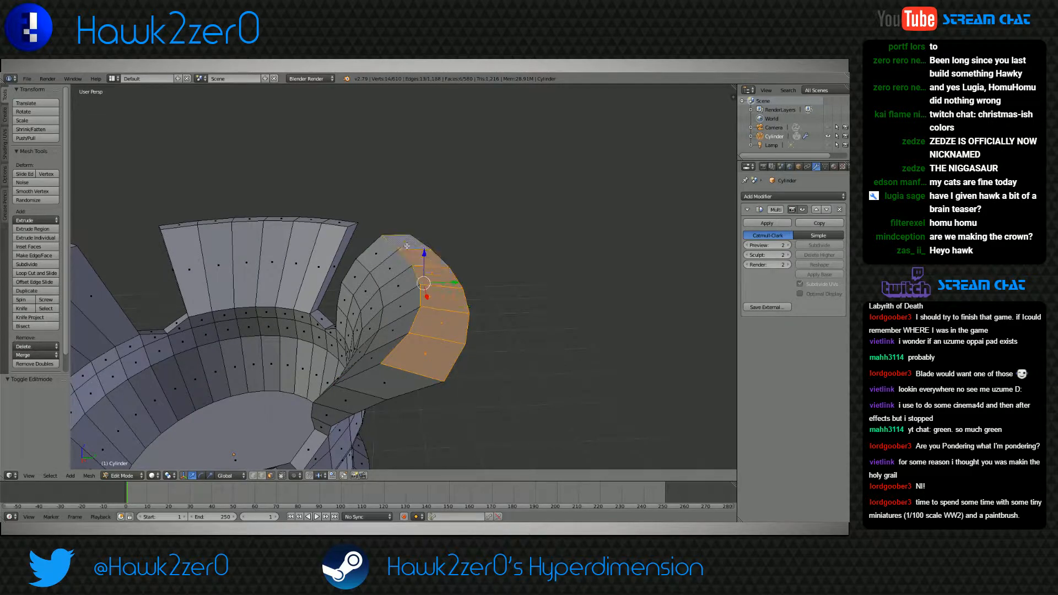
Try to extrude the petal's six top rim faces a short distance upward
{"action": "key", "text": "e"}
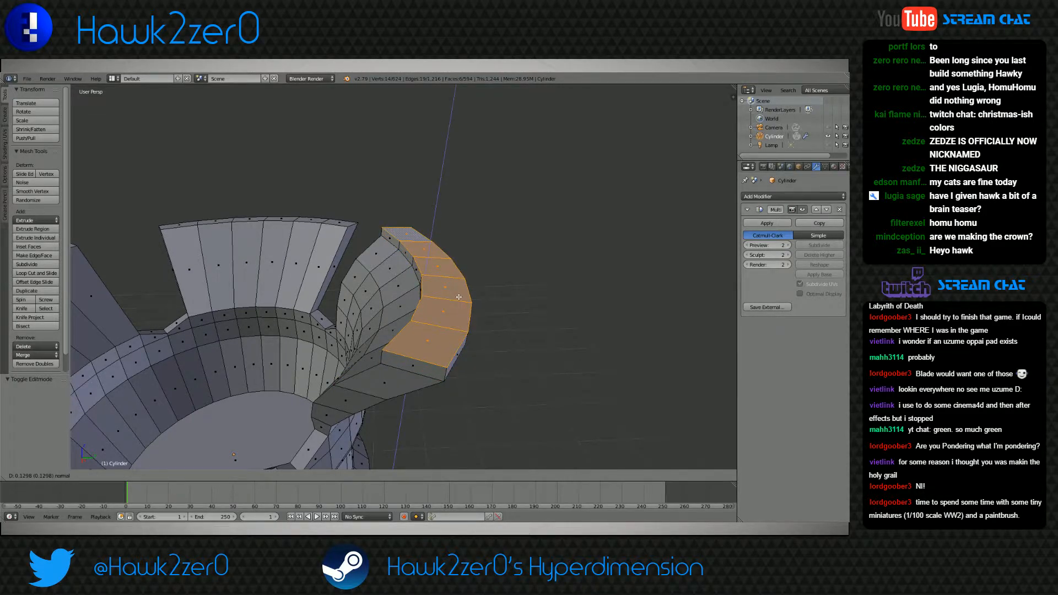
{"action": "left_click", "coordinate": [458, 297]}
{"action": "middle_click_drag", "start_coordinate": [458, 312], "coordinate": [432, 316]}
{"action": "key", "text": "ctrl+z"}
{"action": "key", "text": "ctrl+z"}
{"action": "key", "text": "ctrl+shift+z"}
Rotate the petal's top rim faces about the X axis and check the smoothed result in Object Mode
{"action": "key", "text": "r"}
{"action": "key", "text": "x"}
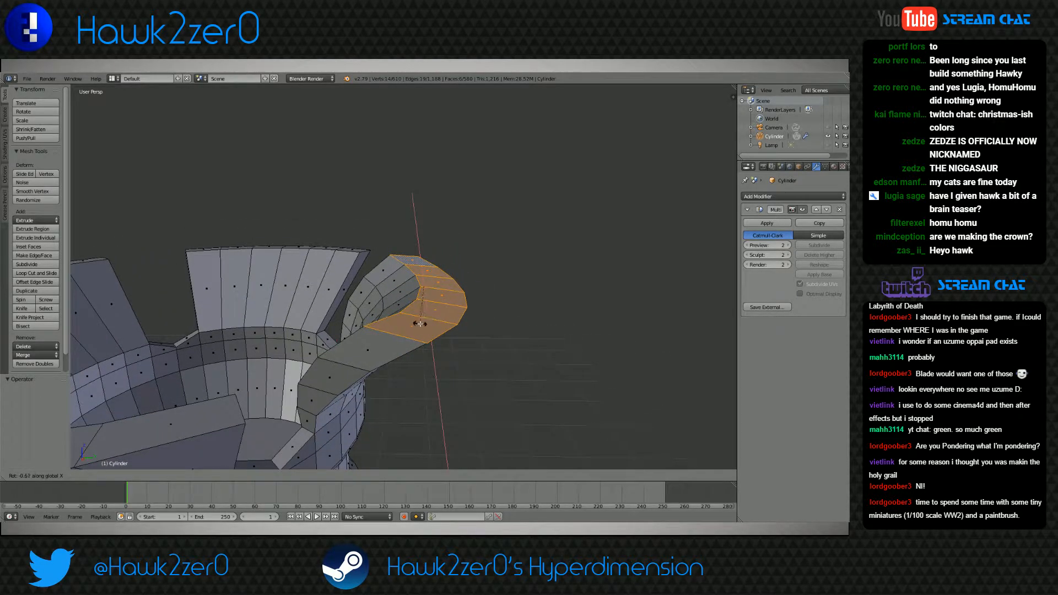
{"action": "left_click", "coordinate": [405, 314]}
{"action": "mouse_move", "coordinate": [405, 314]}
{"action": "middle_mouse_down"}
{"action": "mouse_move", "coordinate": [418, 308]}
{"action": "mouse_move", "coordinate": [411, 323]}
{"action": "middle_mouse_up"}
{"action": "left_click", "coordinate": [122, 476]}
{"action": "left_click", "coordinate": [130, 468]}
{"action": "middle_click_drag", "start_coordinate": [366, 361], "coordinate": [384, 373]}
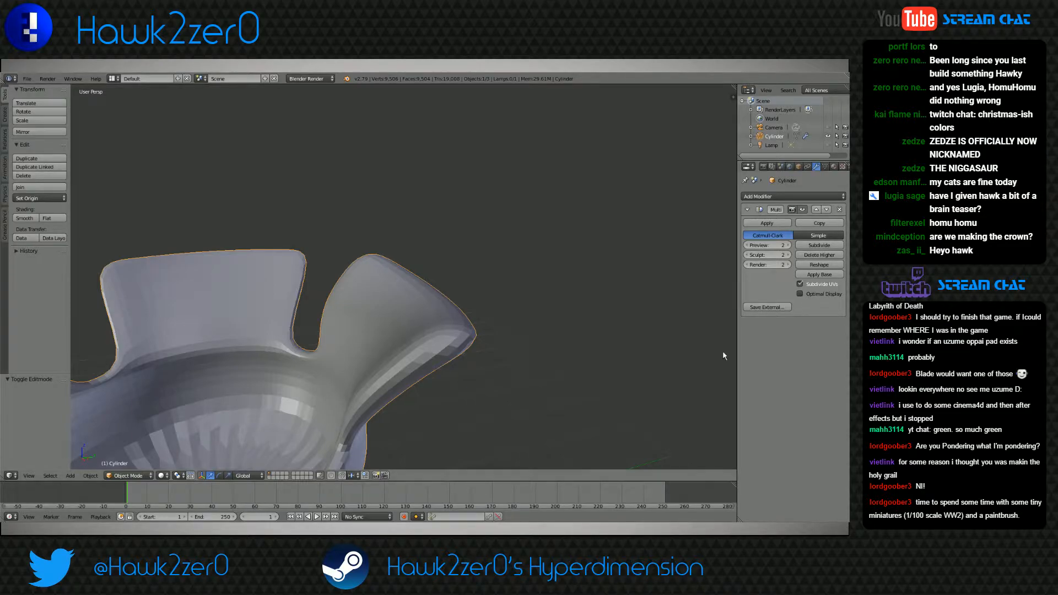
{"action": "left_click", "coordinate": [127, 475]}
{"action": "left_click", "coordinate": [128, 463]}
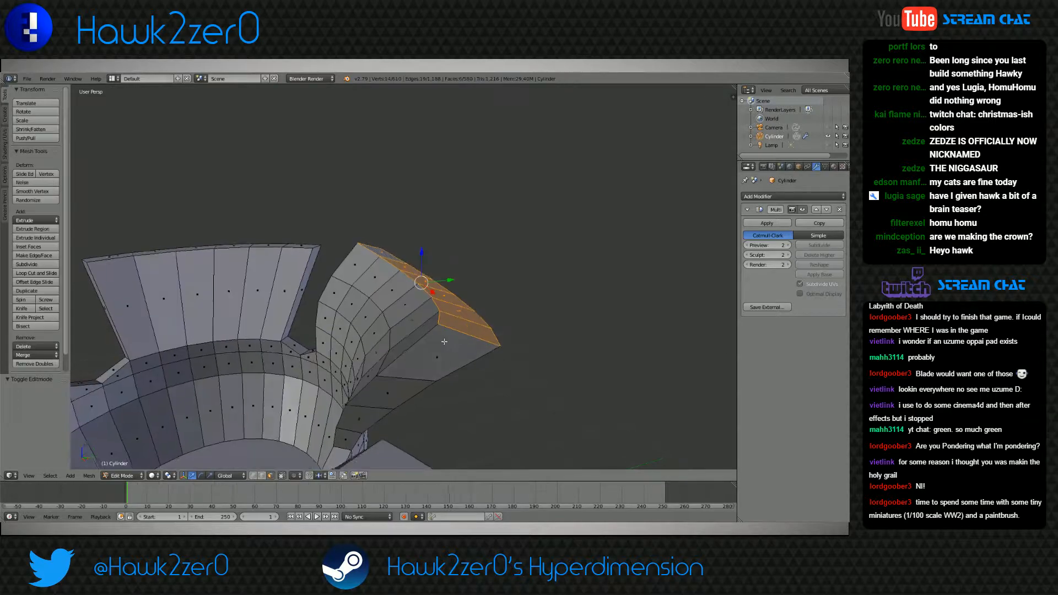
Extrude the petal's six top rim faces 0.071 along their normal
{"action": "middle_click_drag", "start_coordinate": [438, 349], "coordinate": [417, 348]}
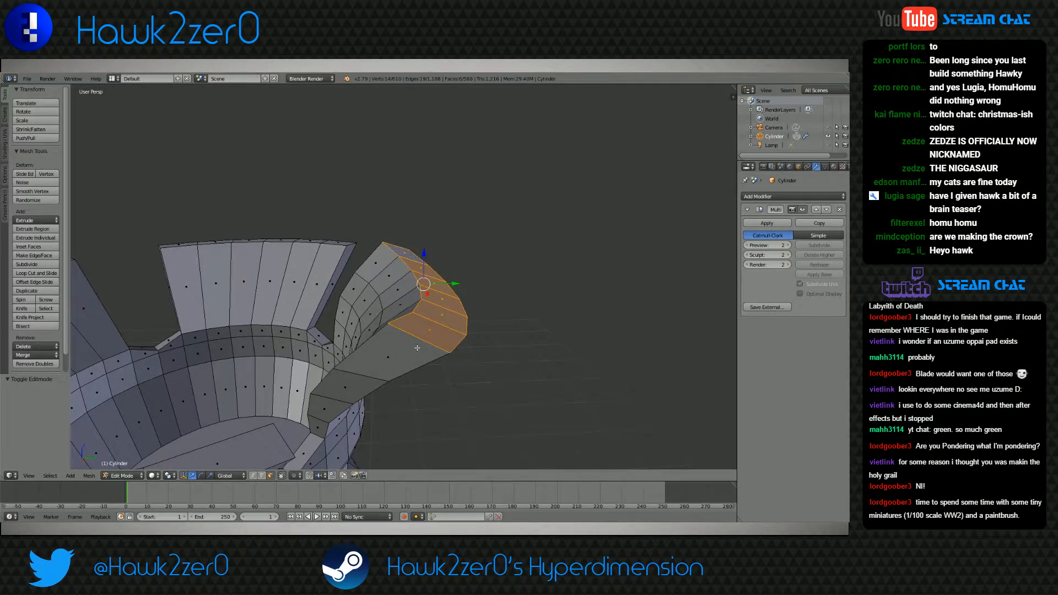
{"action": "key", "text": "e"}
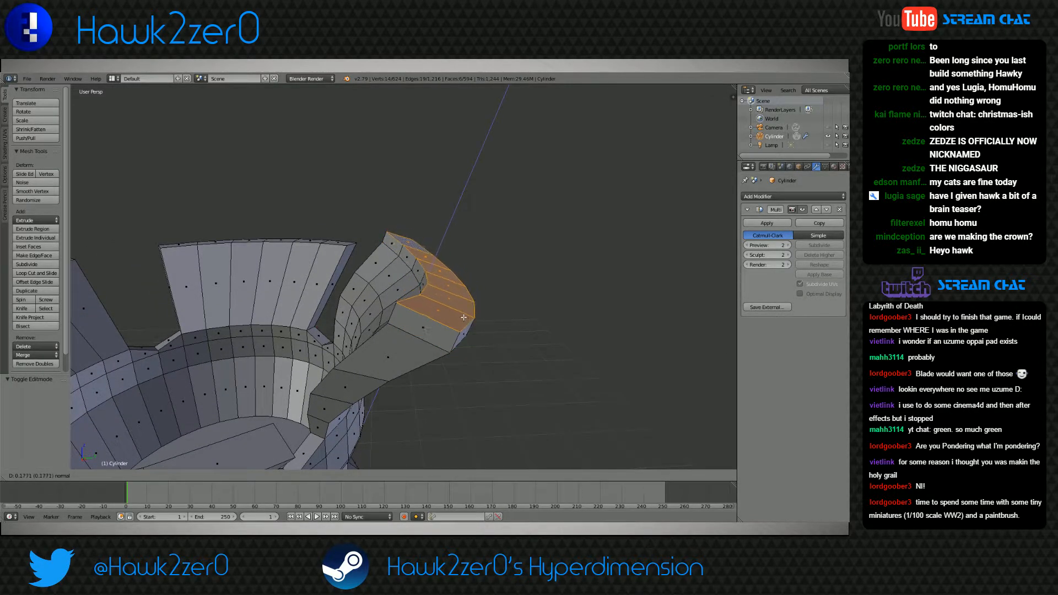
{"action": "left_click", "coordinate": [461, 326]}
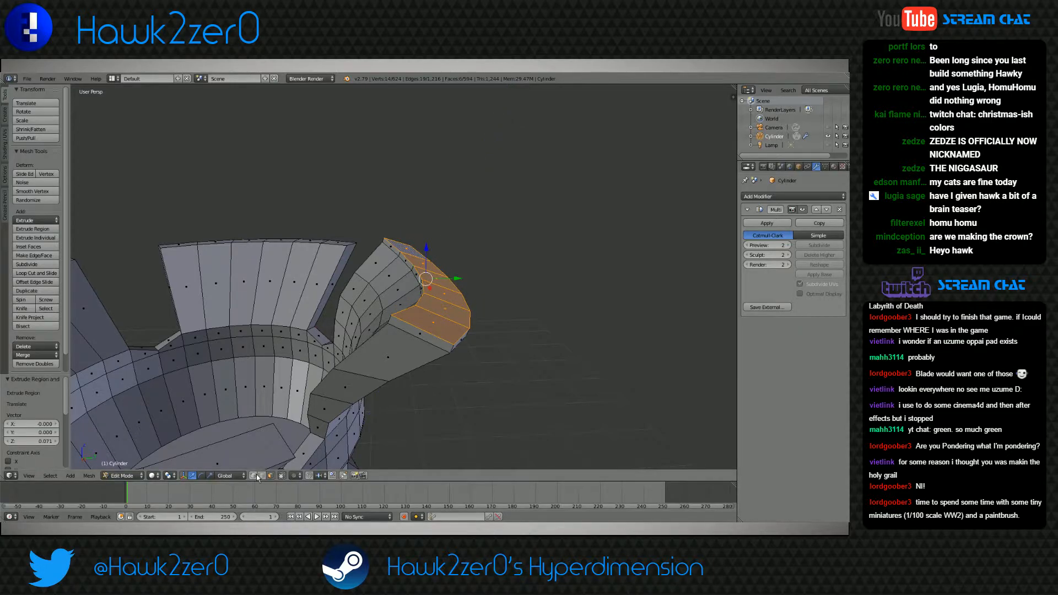
Select the path along the inner edge of the extruded rim and move it along the Z axis
{"action": "right_click", "coordinate": [392, 315]}
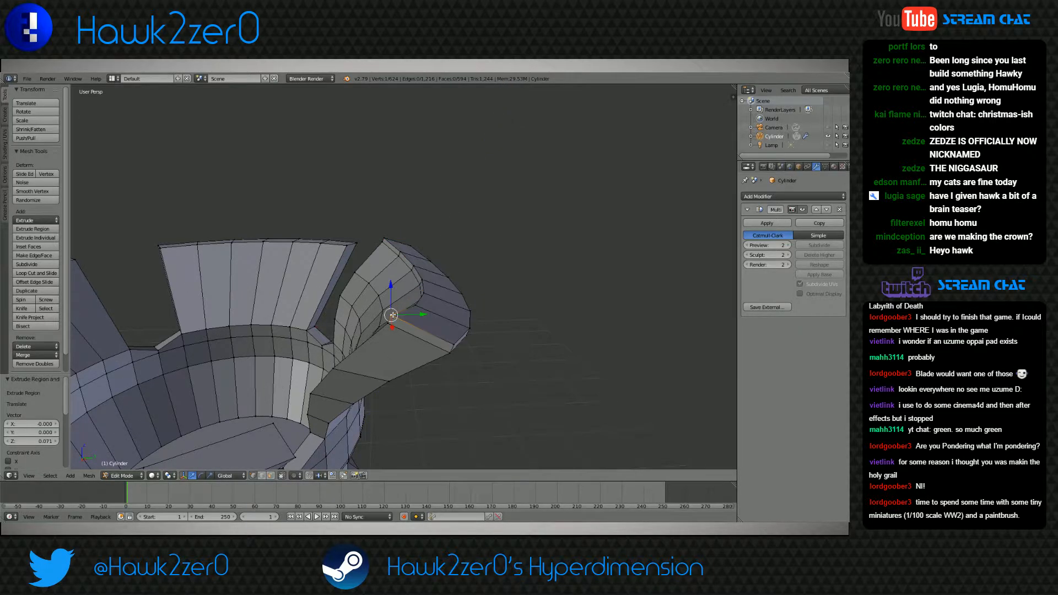
{"action": "right_click", "coordinate": [383, 238], "text": "ctrl"}
{"action": "key", "text": "g"}
{"action": "key", "text": "z"}
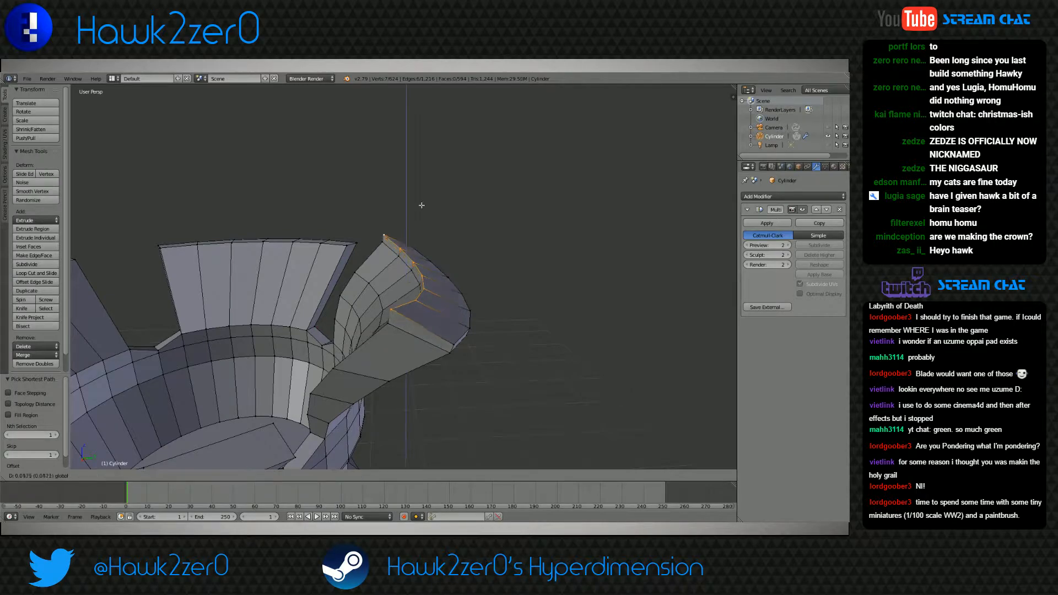
{"action": "left_click", "coordinate": [445, 402]}
Select the row of six inward-facing faces on the extruded rim and extrude it 1.313 toward the cup's centre
{"action": "middle_click_drag", "start_coordinate": [444, 401], "coordinate": [587, 419]}
{"action": "left_click", "coordinate": [209, 475]}
{"action": "right_click", "coordinate": [288, 300]}
{"action": "right_click", "coordinate": [474, 243], "text": "ctrl"}
{"action": "middle_click_drag", "start_coordinate": [473, 247], "coordinate": [285, 360]}
{"action": "key", "text": "e"}
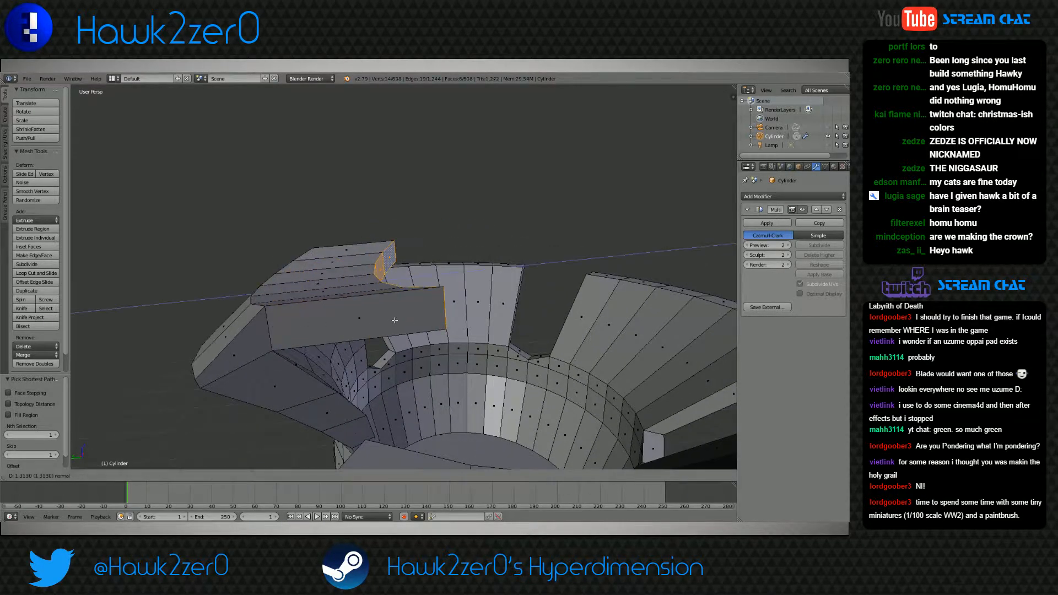
{"action": "left_click", "coordinate": [393, 246]}
Raise the extruded end faces 0.726 along Z and shift them outward along Y in two moves, the second 0.132
{"action": "key", "text": "g"}
{"action": "key", "text": "z"}
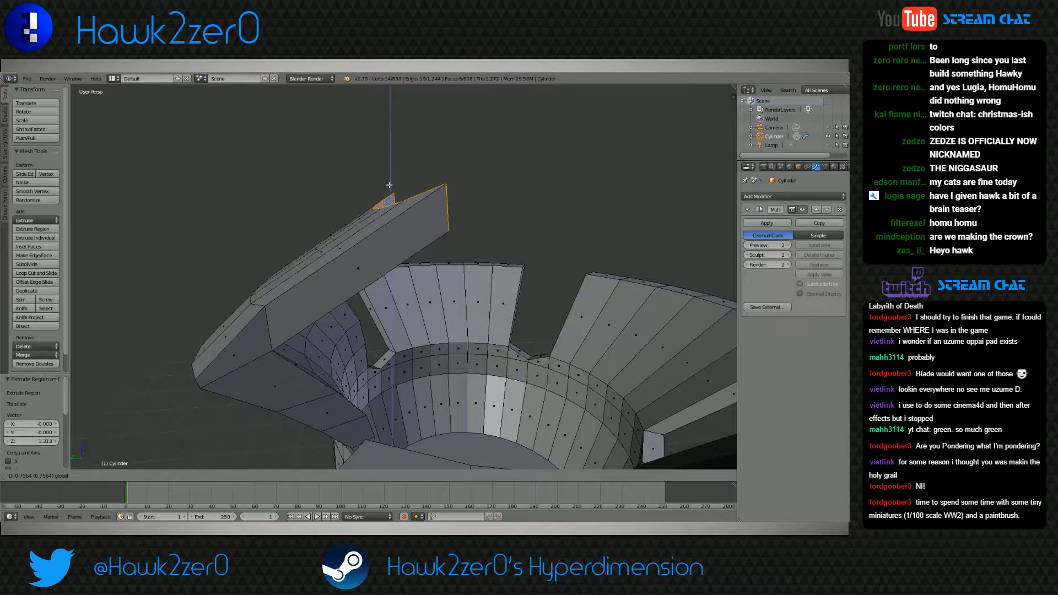
{"action": "left_click", "coordinate": [389, 188]}
{"action": "key", "text": "g"}
{"action": "key", "text": "y"}
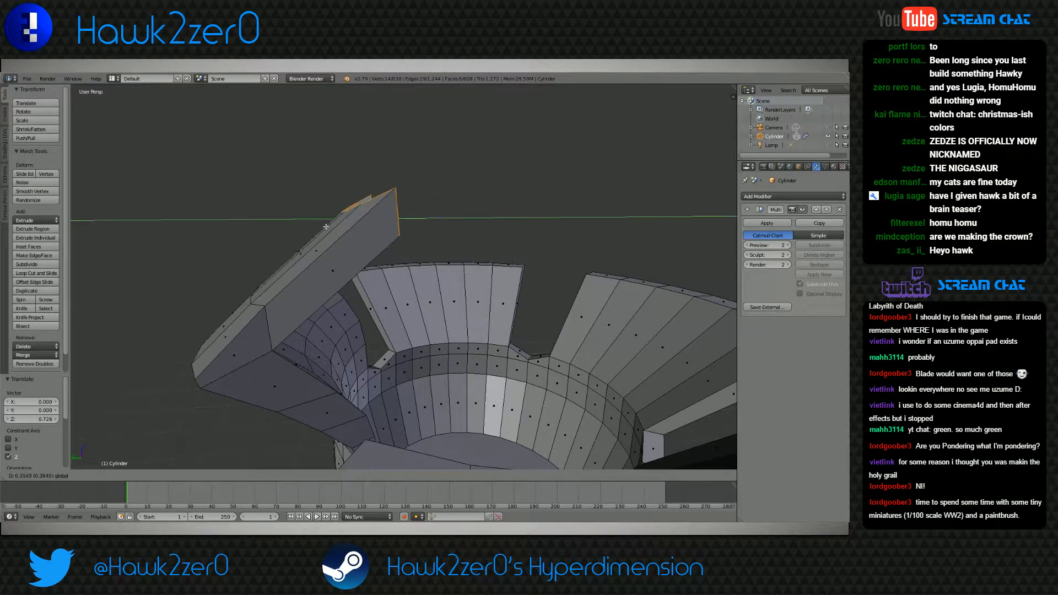
{"action": "left_click", "coordinate": [329, 230]}
{"action": "middle_click_drag", "start_coordinate": [329, 231], "coordinate": [440, 311]}
{"action": "key", "text": "g"}
{"action": "key", "text": "y"}
{"action": "left_click", "coordinate": [462, 231]}
Extrude the petal's end faces another 1.250 inward and move them -1.068 along Z
{"action": "middle_click_drag", "start_coordinate": [462, 232], "coordinate": [461, 317]}
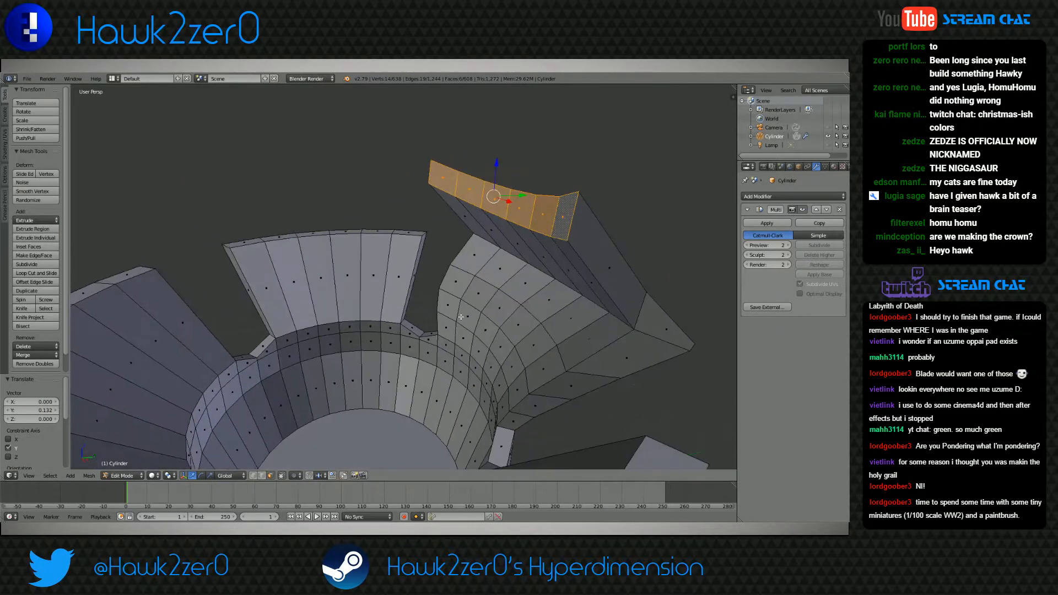
{"action": "key", "text": "e"}
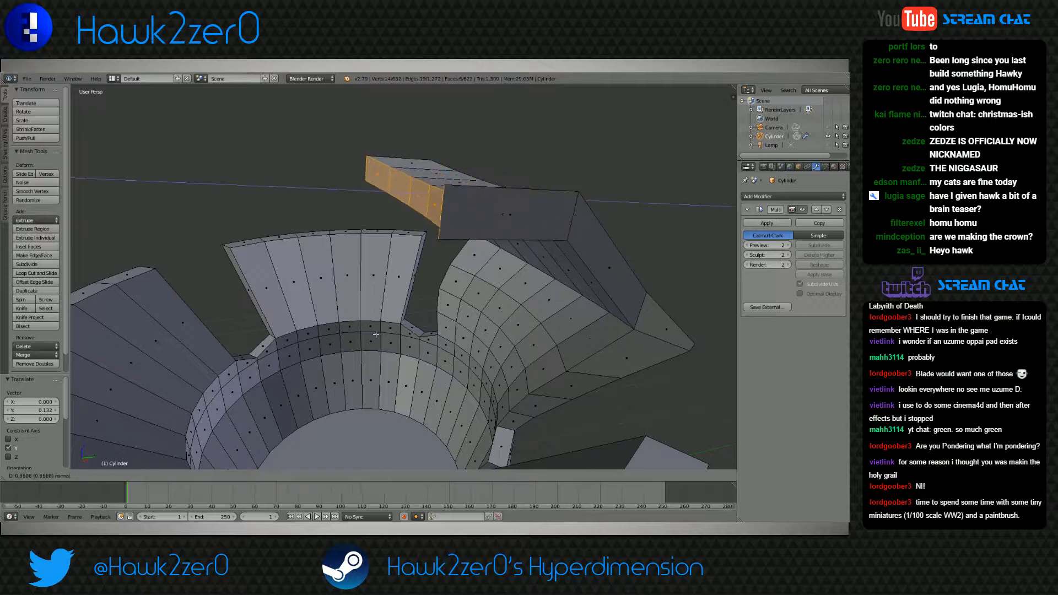
{"action": "left_click", "coordinate": [352, 335]}
{"action": "key", "text": "g"}
{"action": "key", "text": "z"}
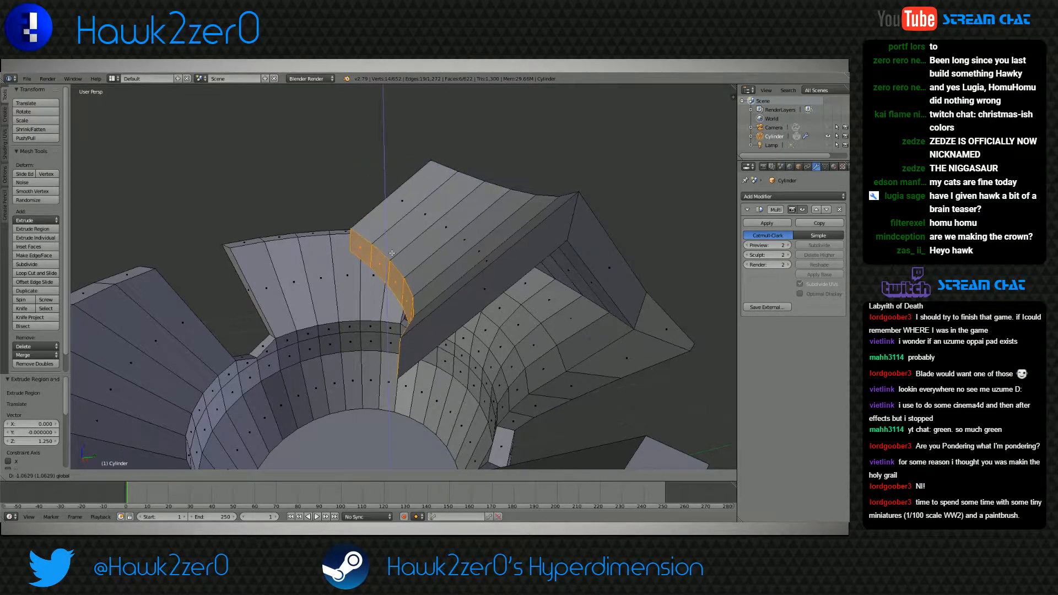
{"action": "left_click", "coordinate": [392, 254]}
Move the newly extruded end faces 0.249 along Y
{"action": "middle_click_drag", "start_coordinate": [392, 253], "coordinate": [408, 346]}
{"action": "scroll", "coordinate": [335, 292], "scroll_direction": "down", "scroll_amount": 4}
{"action": "key", "text": "g"}
{"action": "key", "text": "y"}
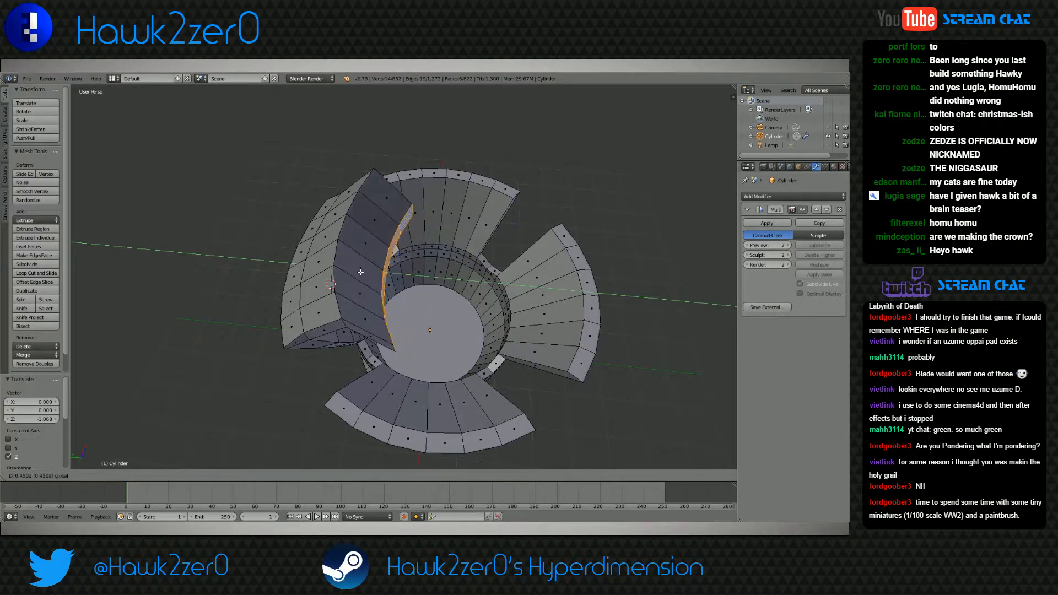
{"action": "left_click", "coordinate": [368, 271]}
Check the folded petal from several angles, including its smoothed shape in Object Mode
{"action": "mouse_move", "coordinate": [368, 271]}
{"action": "middle_mouse_down"}
{"action": "mouse_move", "coordinate": [313, 267]}
{"action": "mouse_move", "coordinate": [362, 282]}
{"action": "middle_mouse_up"}
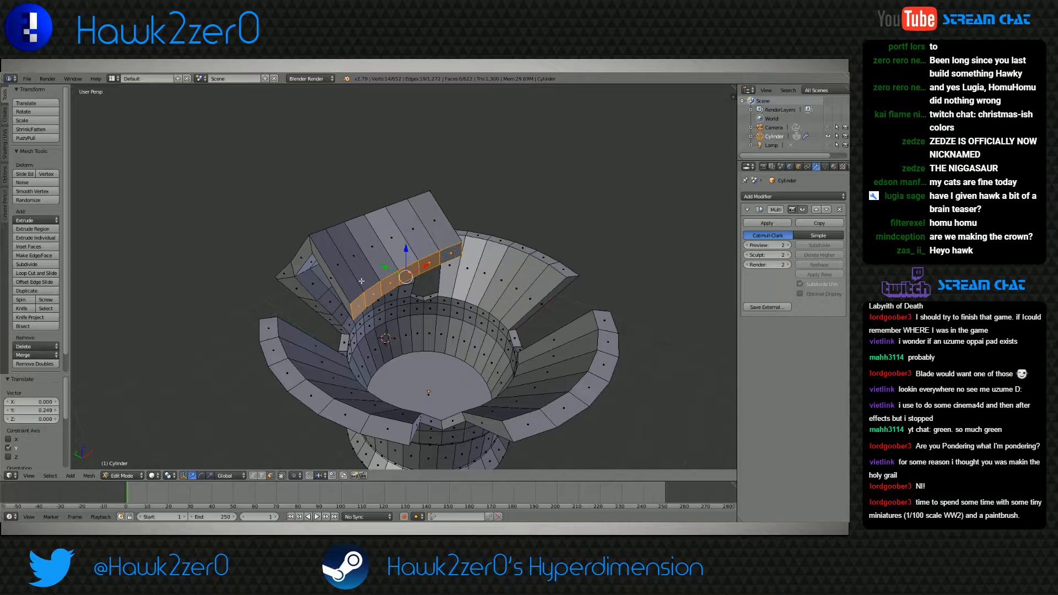
{"action": "mouse_move", "coordinate": [362, 281]}
{"action": "middle_mouse_down"}
{"action": "mouse_move", "coordinate": [672, 346]}
{"action": "mouse_move", "coordinate": [650, 352]}
{"action": "middle_mouse_up"}
{"action": "left_click", "coordinate": [122, 475]}
{"action": "left_click", "coordinate": [125, 465]}
{"action": "middle_click_drag", "start_coordinate": [124, 465], "coordinate": [306, 282]}
{"action": "left_click", "coordinate": [129, 476]}
{"action": "left_click", "coordinate": [128, 457]}
{"action": "middle_click_drag", "start_coordinate": [365, 310], "coordinate": [420, 336]}
Switch to vertex selection and select the seven vertices along the folded petal's upper ridge
{"action": "left_click", "coordinate": [254, 477]}
{"action": "middle_click_drag", "start_coordinate": [300, 353], "coordinate": [341, 330]}
{"action": "right_click", "coordinate": [343, 276]}
{"action": "right_click", "coordinate": [325, 270], "text": "shift"}
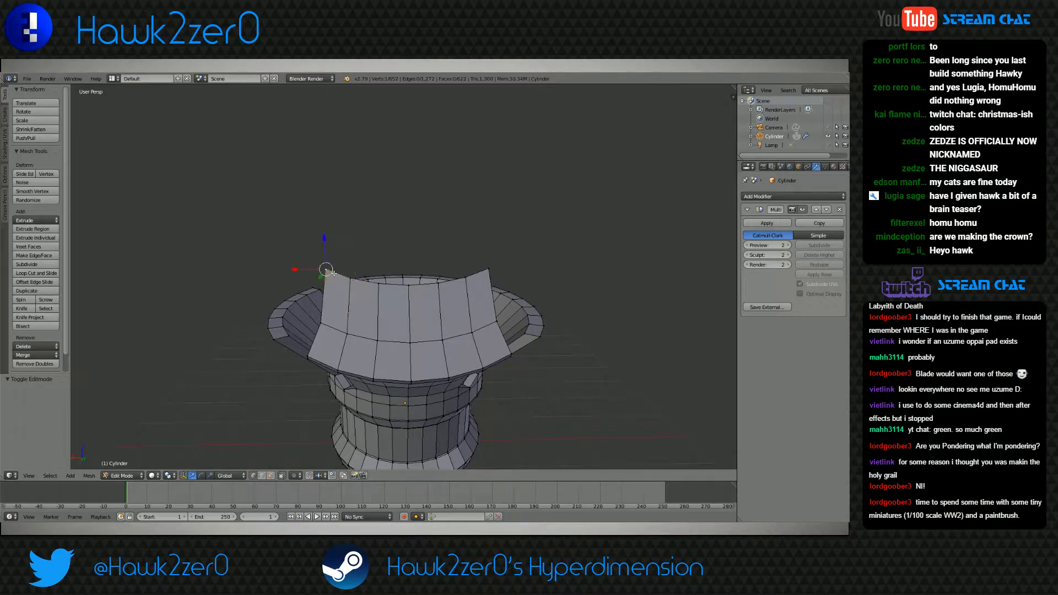
{"action": "right_click", "coordinate": [378, 283], "text": "shift"}
{"action": "right_click", "coordinate": [408, 284], "text": "shift"}
{"action": "right_click", "coordinate": [438, 282], "text": "shift"}
{"action": "right_click", "coordinate": [465, 277], "text": "shift"}
{"action": "right_click", "coordinate": [489, 270], "text": "shift"}
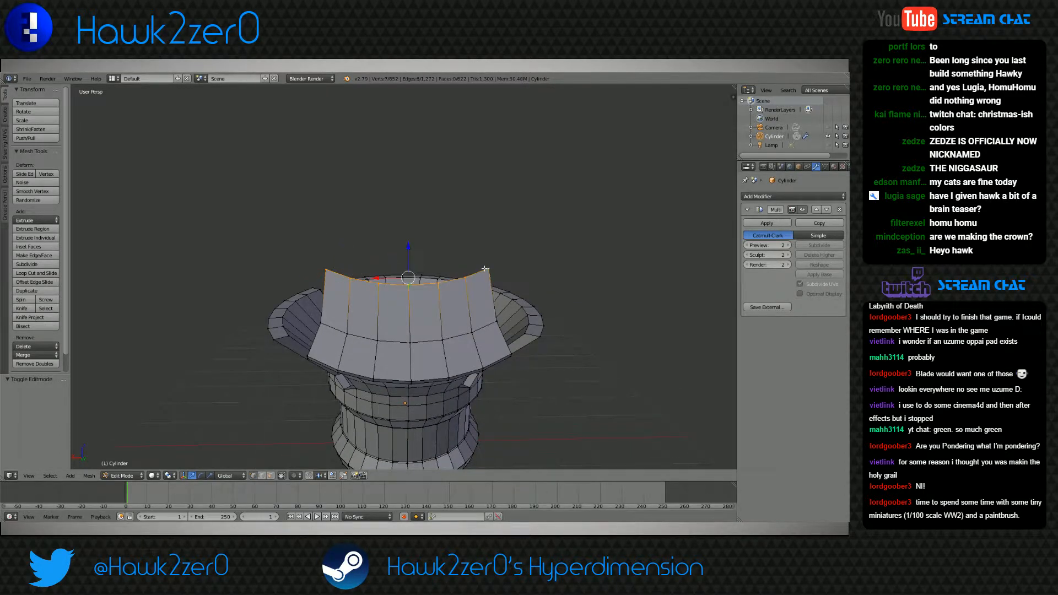
Scale the petal's ridge vertices along Z by 0.880 and again by 0.106
{"action": "middle_click_drag", "start_coordinate": [478, 315], "coordinate": [410, 353]}
{"action": "key", "text": "s"}
{"action": "key", "text": "z"}
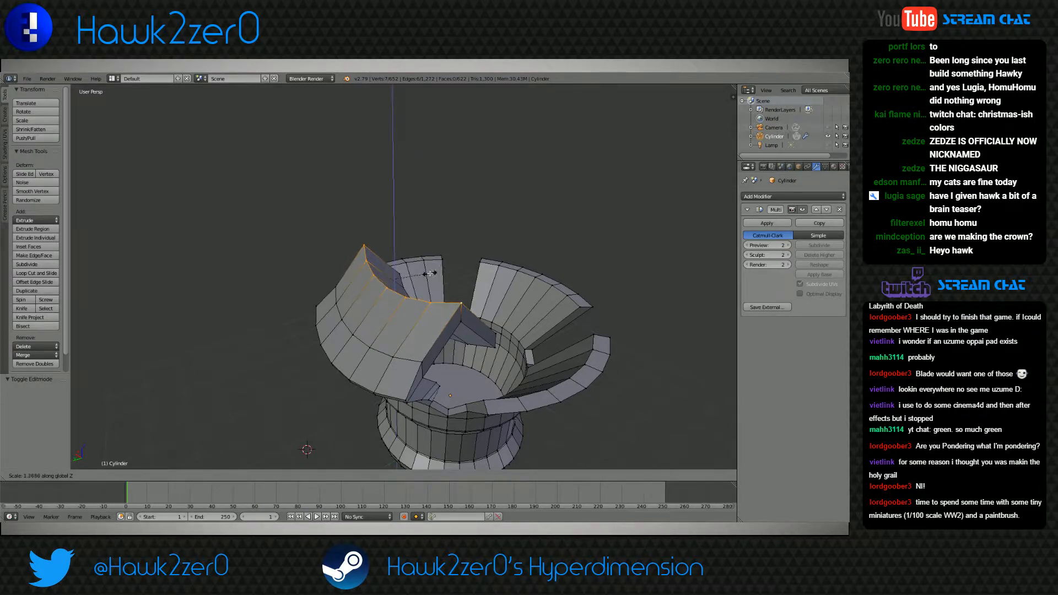
{"action": "left_click", "coordinate": [382, 266]}
{"action": "key", "text": "s"}
{"action": "key", "text": "z"}
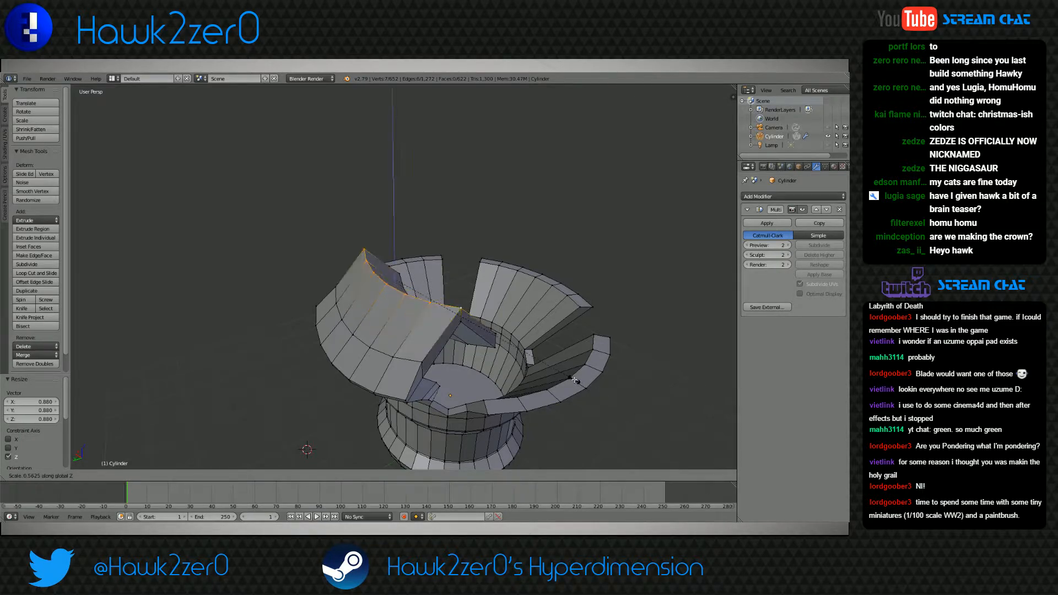
{"action": "left_click", "coordinate": [432, 271]}
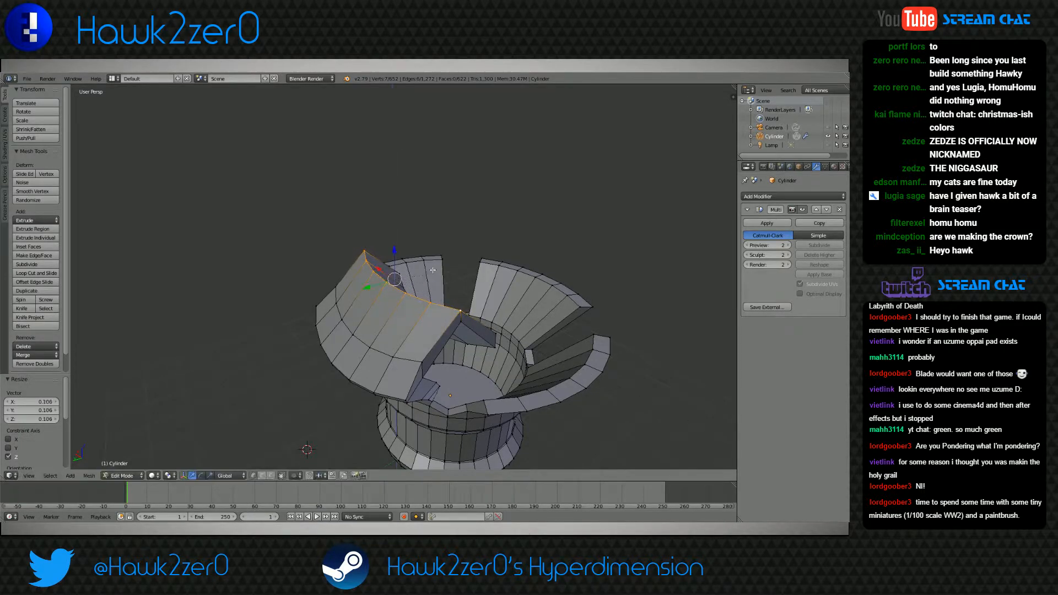
Flatten the petal's ridge vertices further by scaling them along Z by 0.103 and once more
{"action": "key", "text": "s"}
{"action": "key", "text": "z"}
{"action": "left_click", "coordinate": [485, 286]}
{"action": "middle_click_drag", "start_coordinate": [485, 286], "coordinate": [232, 349]}
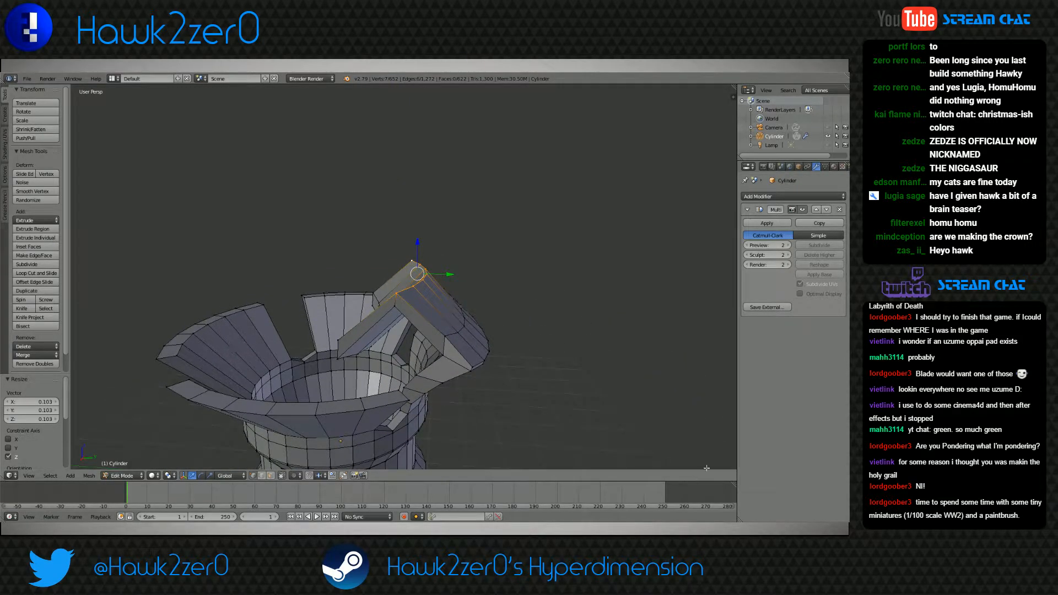
{"action": "key", "text": "s"}
{"action": "key", "text": "z"}
{"action": "left_click", "coordinate": [430, 294]}
Examine the smoothed folded petal and the cup in Object Mode from several angles
{"action": "middle_click_drag", "start_coordinate": [262, 322], "coordinate": [394, 379]}
{"action": "left_click", "coordinate": [129, 475]}
{"action": "left_click", "coordinate": [130, 466]}
{"action": "middle_click_drag", "start_coordinate": [166, 410], "coordinate": [464, 395]}
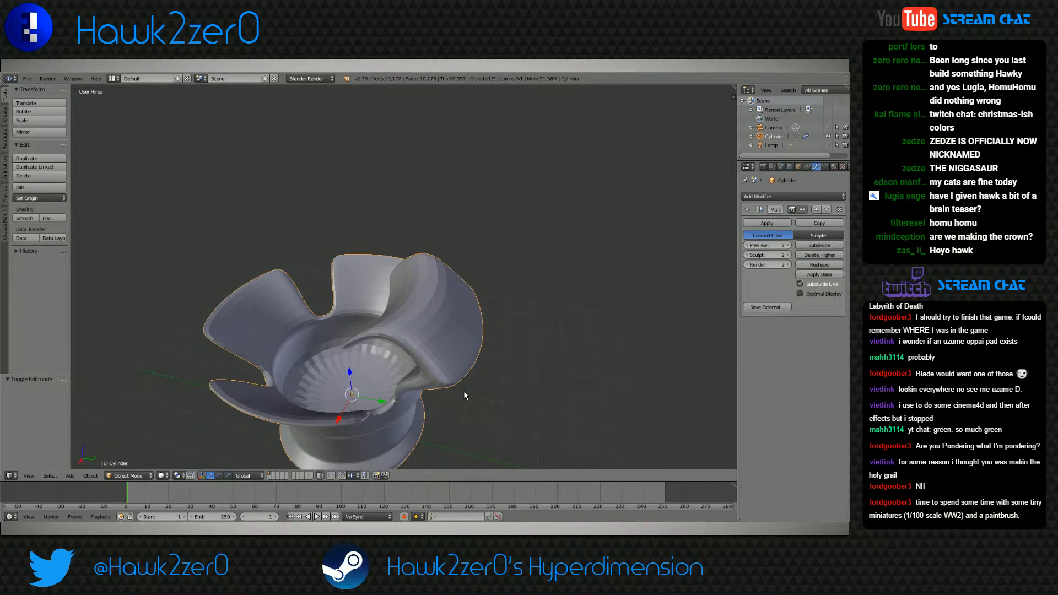
{"action": "middle_click_drag", "start_coordinate": [464, 390], "coordinate": [460, 367]}
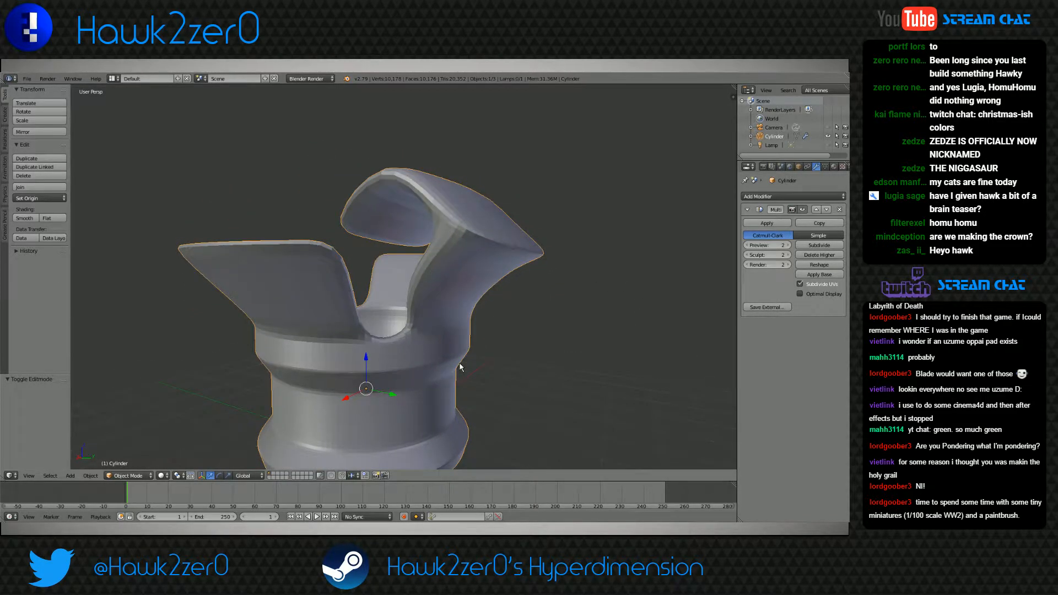
{"action": "middle_click_drag", "start_coordinate": [460, 367], "coordinate": [401, 350]}
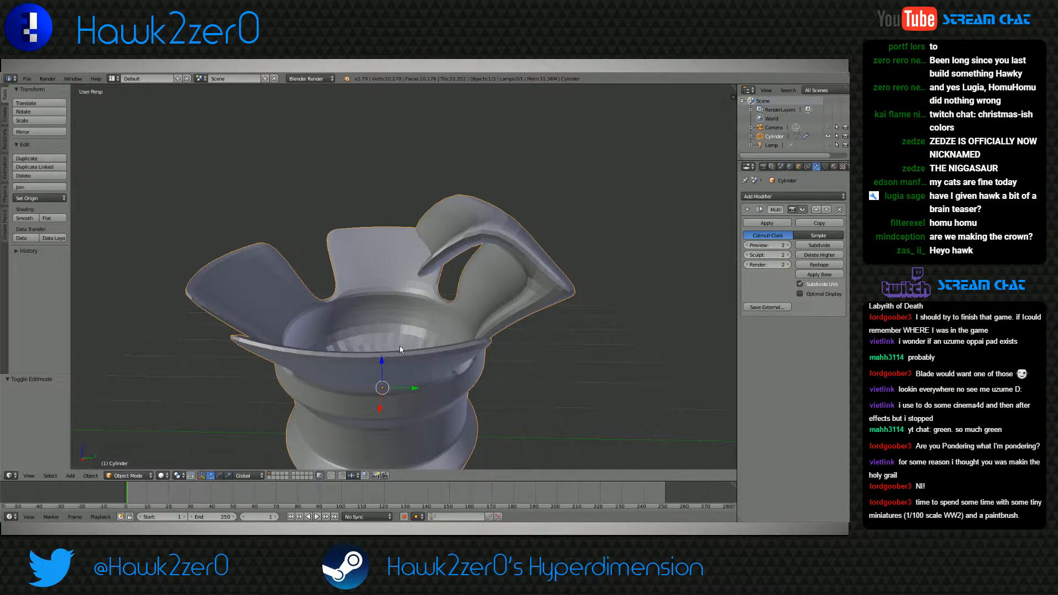
{"action": "left_click", "coordinate": [398, 233]}
{"action": "key", "text": "b"}
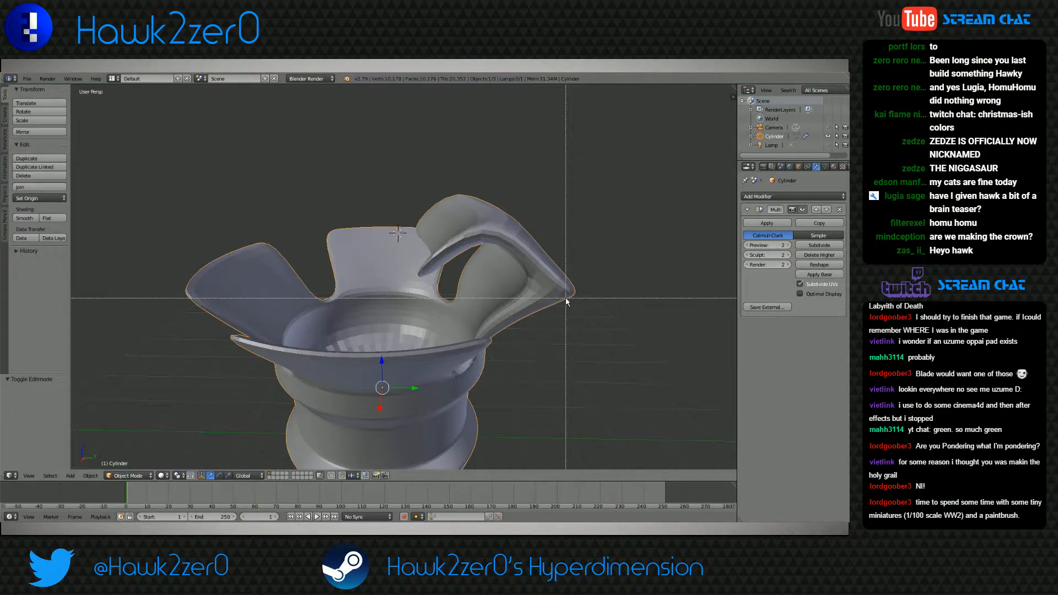
Enter Edit Mode with wireframe display and box-select all four petals together with the upper rim vertices
{"action": "middle_click_drag", "start_coordinate": [566, 300], "coordinate": [473, 286]}
{"action": "left_click", "coordinate": [129, 476]}
{"action": "double_click", "coordinate": [127, 464]}
{"action": "left_click", "coordinate": [128, 476]}
{"action": "left_click", "coordinate": [129, 457]}
{"action": "middle_click_drag", "start_coordinate": [130, 461], "coordinate": [360, 332]}
{"action": "key", "text": "b"}
{"action": "left_click_drag", "start_coordinate": [155, 170], "coordinate": [214, 211]}
{"action": "key", "text": "z"}
{"action": "key", "text": "b"}
{"action": "left_click_drag", "start_coordinate": [161, 140], "coordinate": [561, 318]}
{"action": "middle_click_drag", "start_coordinate": [518, 323], "coordinate": [521, 312]}
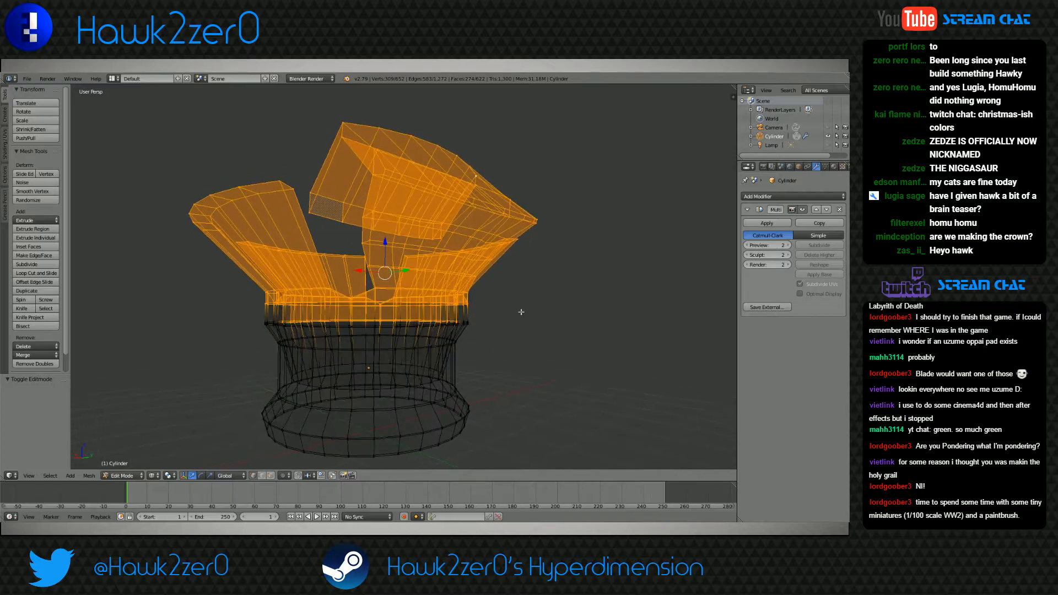
{"action": "key", "text": "z"}
{"action": "key", "text": "z"}
{"action": "key", "text": "z"}
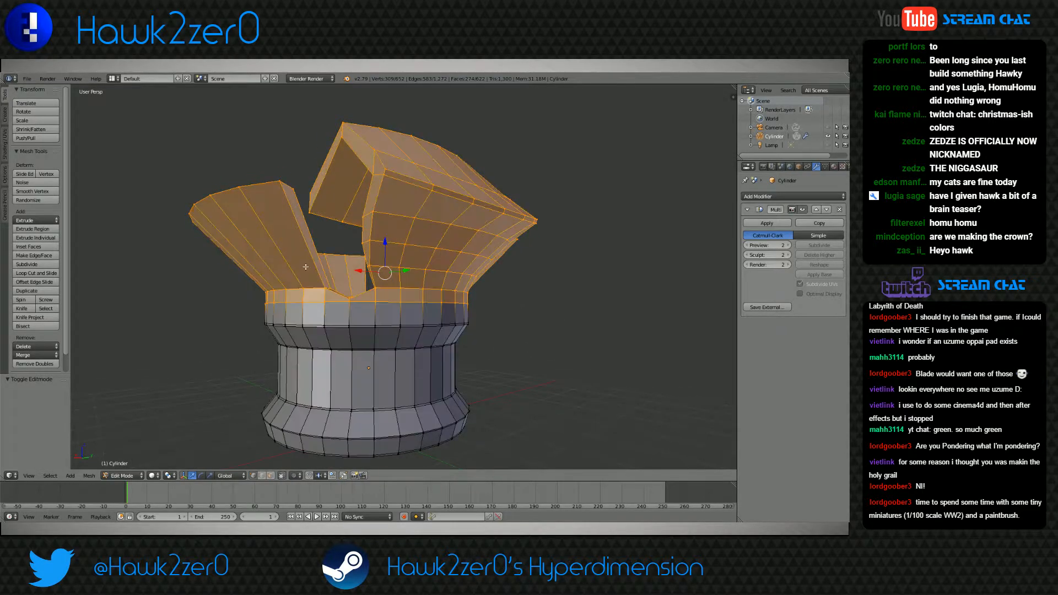
{"action": "key", "text": "z"}
Reselect all geometry above the cup's rim from the side and delete its vertices, removing the four petals
{"action": "key", "text": "a"}
{"action": "key", "text": "b"}
{"action": "left_click_drag", "start_coordinate": [175, 121], "coordinate": [562, 314]}
{"action": "middle_click_drag", "start_coordinate": [562, 314], "coordinate": [589, 306]}
{"action": "key", "text": "x"}
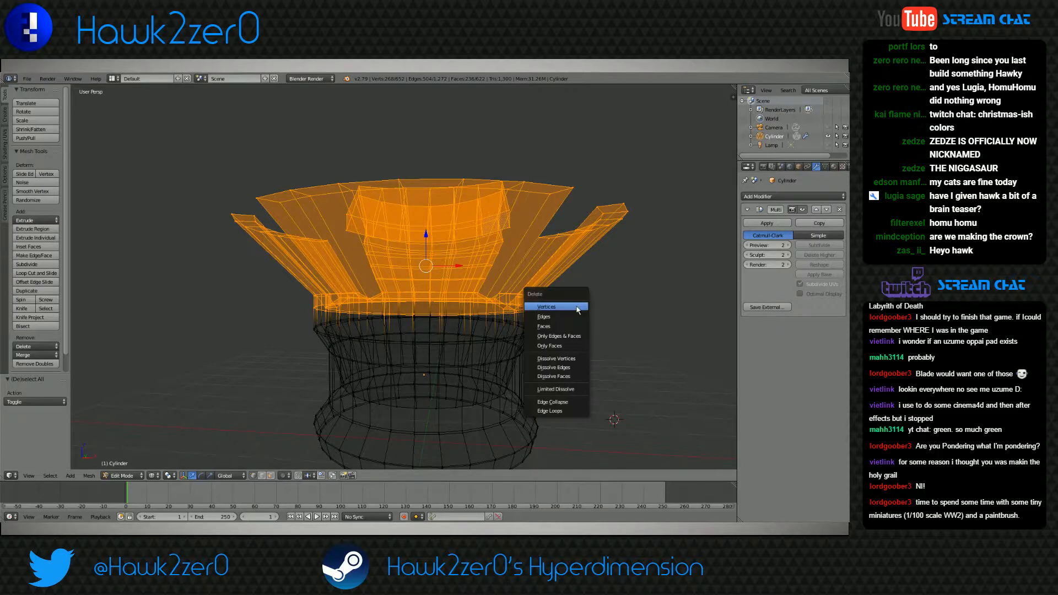
{"action": "left_click", "coordinate": [576, 309]}
{"action": "key", "text": "z"}
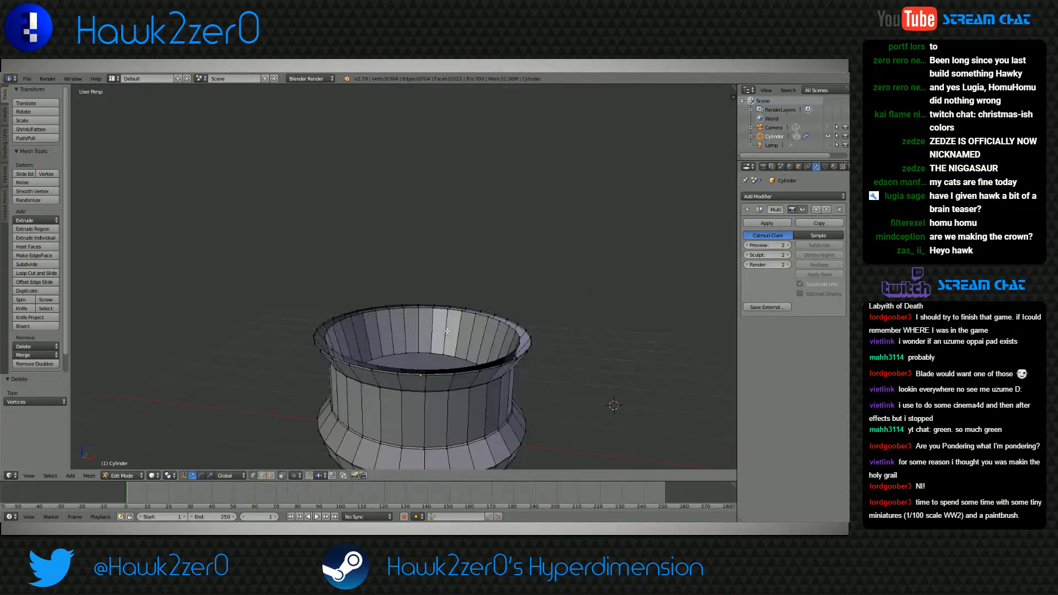
Connect vertices on the inner and outer rim loops with edges to start closing the gap left by the petals
{"action": "scroll", "coordinate": [373, 336], "scroll_direction": "up", "scroll_amount": 4}
{"action": "mouse_move", "coordinate": [373, 335]}
{"action": "middle_mouse_down", "text": "shift"}
{"action": "mouse_move", "coordinate": [421, 257]}
{"action": "mouse_move", "coordinate": [391, 297]}
{"action": "mouse_move", "coordinate": [383, 249]}
{"action": "mouse_move", "coordinate": [381, 290]}
{"action": "mouse_move", "coordinate": [401, 300]}
{"action": "middle_mouse_up", "text": "shift"}
{"action": "scroll", "coordinate": [401, 299], "scroll_direction": "up", "scroll_amount": 4}
{"action": "right_click", "coordinate": [283, 331]}
{"action": "right_click", "coordinate": [305, 300], "text": "shift"}
{"action": "key", "text": "f"}
{"action": "middle_click_drag", "start_coordinate": [307, 325], "coordinate": [327, 318]}
{"action": "right_click", "coordinate": [299, 293]}
{"action": "right_click", "coordinate": [312, 268], "text": "shift"}
{"action": "key", "text": "f"}
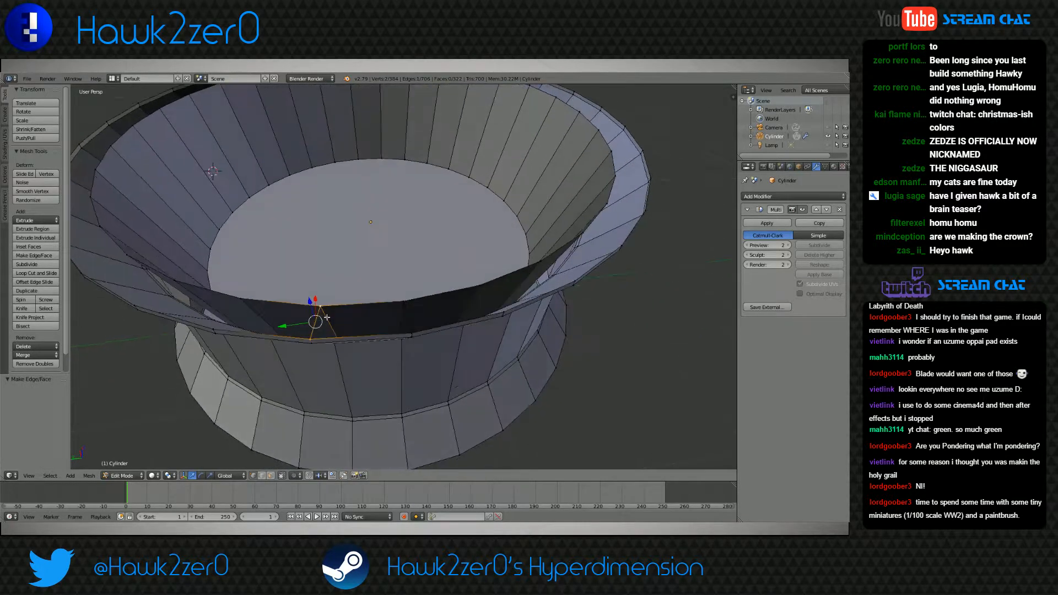
Fill the gap between the inner and outer rim loops with faces all the way around the cup, and clear the selection
{"action": "right_click", "coordinate": [411, 332], "text": "shift"}
{"action": "right_click", "coordinate": [404, 303], "text": "shift"}
{"action": "key", "text": "f"}
{"action": "right_click", "coordinate": [412, 332]}
{"action": "right_click", "coordinate": [404, 304], "text": "shift"}
{"action": "key", "text": "f"}
{"action": "key", "text": "f"}
{"action": "key", "text": "f"}
{"action": "key", "text": "f"}
{"action": "key", "text": "f"}
{"action": "key", "text": "f"}
{"action": "key", "text": "f"}
{"action": "key", "text": "f"}
{"action": "key", "text": "f"}
{"action": "key", "text": "f"}
{"action": "key", "text": "f"}
{"action": "key", "text": "f"}
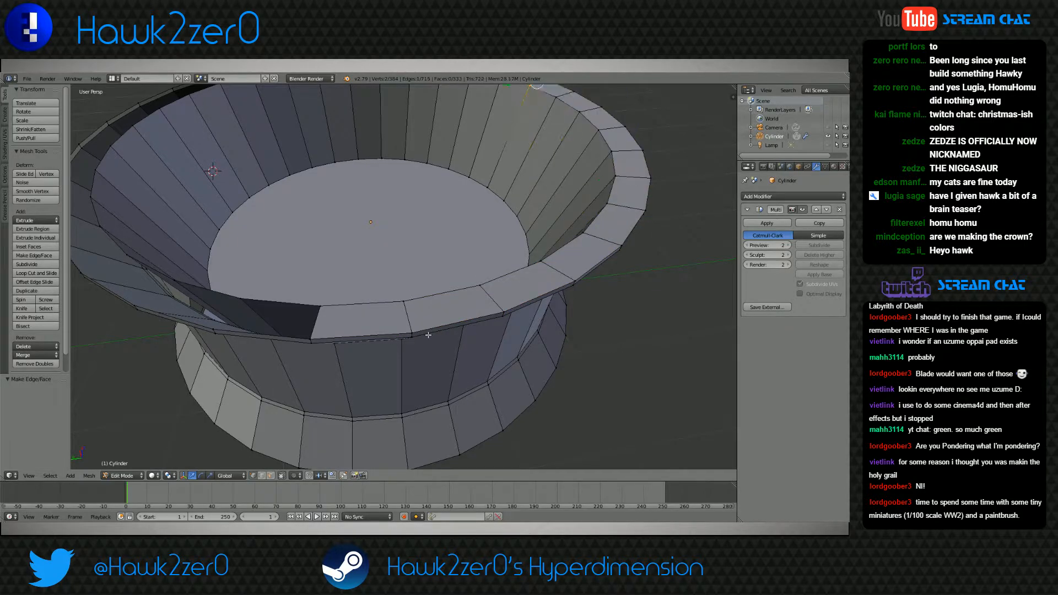
{"action": "key", "text": "f"}
{"action": "key", "text": "f"}
{"action": "key", "text": "f"}
{"action": "key", "text": "f"}
{"action": "key", "text": "f"}
{"action": "key", "text": "f"}
{"action": "key", "text": "f"}
{"action": "key", "text": "f"}
{"action": "key", "text": "f"}
{"action": "key", "text": "f"}
{"action": "key", "text": "f"}
{"action": "key", "text": "f"}
{"action": "key", "text": "f"}
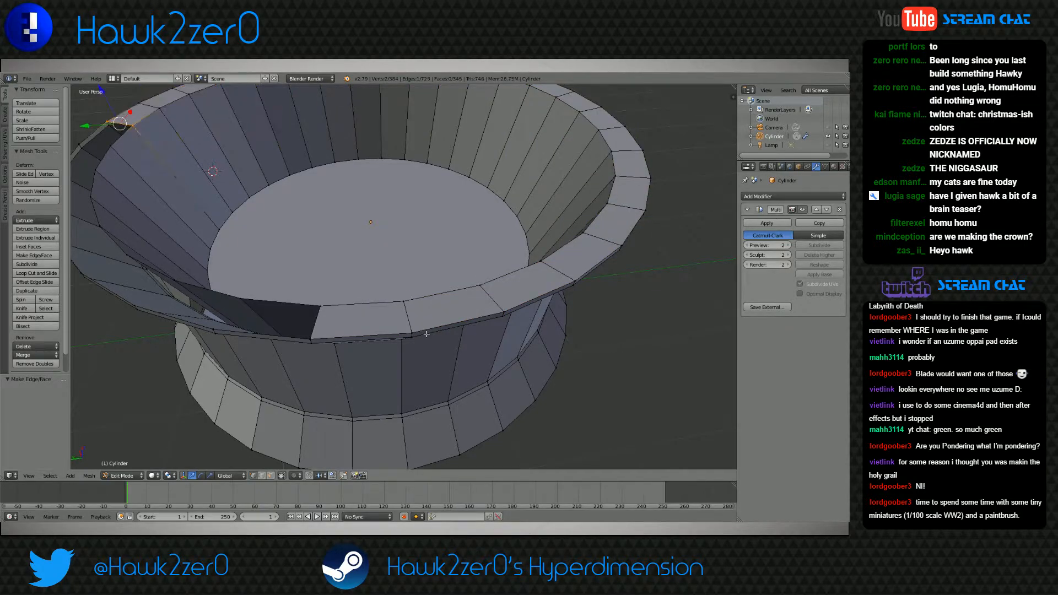
{"action": "key", "text": "f"}
{"action": "key", "text": "f"}
{"action": "key", "text": "f"}
{"action": "key", "text": "f"}
{"action": "key", "text": "f"}
{"action": "key", "text": "f"}
{"action": "key", "text": "a"}
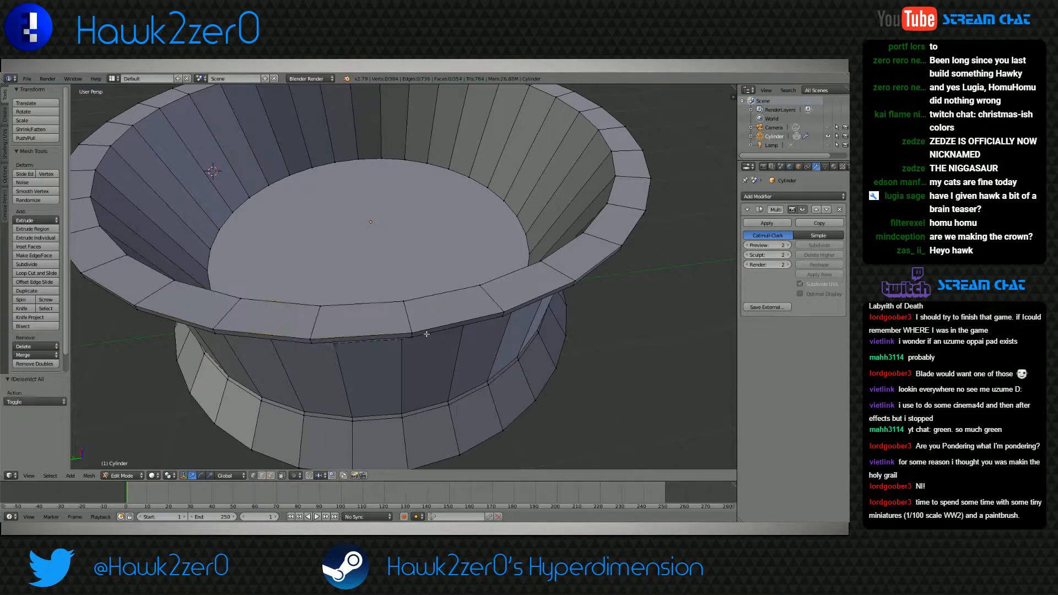
Select the ring of faces on top of the rim in face selection mode and extrude it slightly upward
{"action": "scroll", "coordinate": [388, 354], "scroll_direction": "down", "scroll_amount": 5}
{"action": "middle_click_drag", "start_coordinate": [388, 353], "coordinate": [362, 354], "text": "shift"}
{"action": "key", "text": "Tab"}
{"action": "left_click", "coordinate": [134, 476]}
{"action": "left_click", "coordinate": [136, 456]}
{"action": "middle_click_drag", "start_coordinate": [302, 335], "coordinate": [338, 342]}
{"action": "scroll", "coordinate": [333, 349], "scroll_direction": "down", "scroll_amount": 1}
{"action": "scroll", "coordinate": [344, 352], "scroll_direction": "up", "scroll_amount": 2}
{"action": "left_click", "coordinate": [271, 476]}
{"action": "right_click", "coordinate": [338, 366], "text": "alt"}
{"action": "key", "text": "e"}
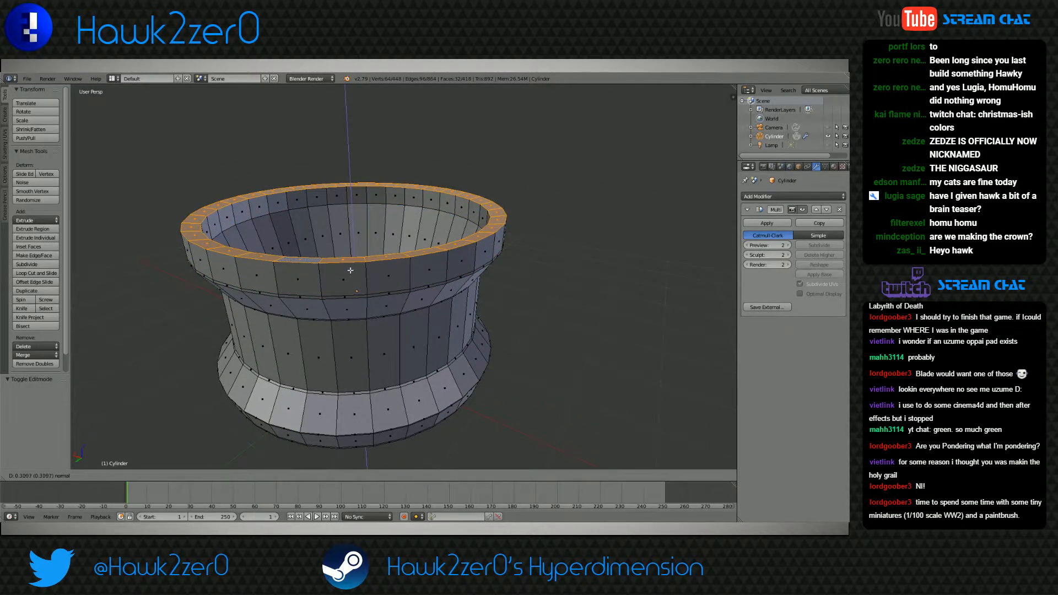
{"action": "left_click", "coordinate": [358, 309]}
{"action": "key", "text": "a"}
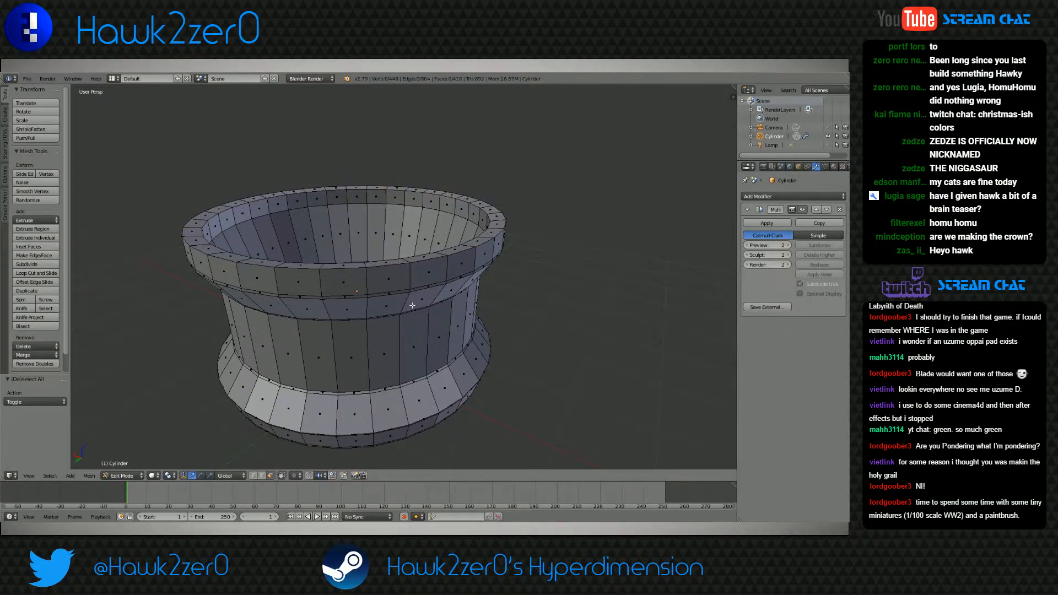
Check the smoothed cup in Object Mode, and add an edge loop around the rim's top face close to its outer edge
{"action": "left_click", "coordinate": [123, 476]}
{"action": "left_click", "coordinate": [123, 465]}
{"action": "middle_click_drag", "start_coordinate": [358, 380], "coordinate": [307, 394]}
{"action": "left_click", "coordinate": [127, 474]}
{"action": "left_click", "coordinate": [127, 455]}
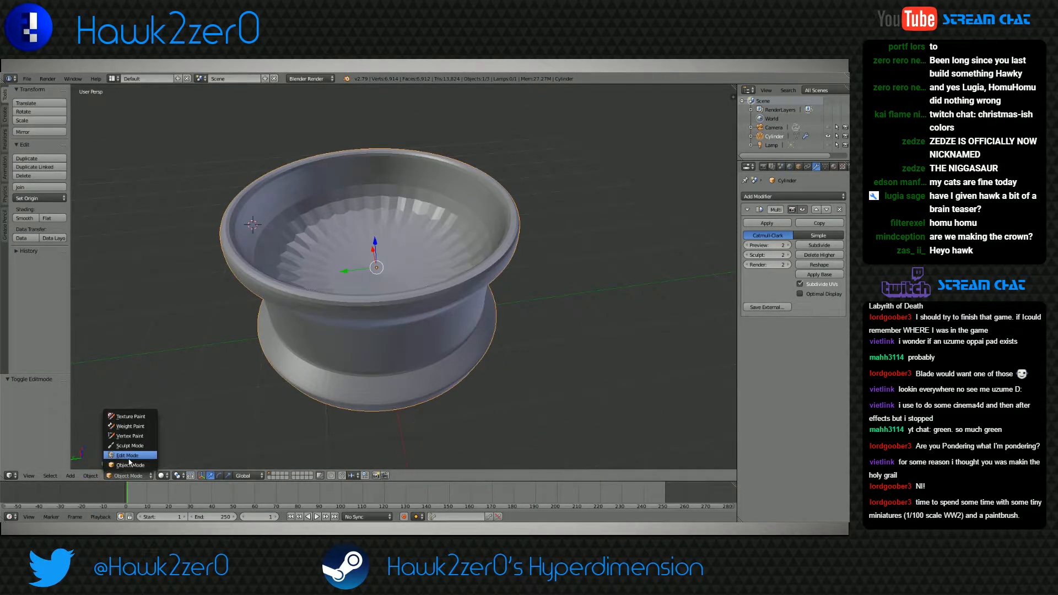
{"action": "middle_click_drag", "start_coordinate": [397, 331], "coordinate": [336, 289]}
{"action": "key", "text": "ctrl+r"}
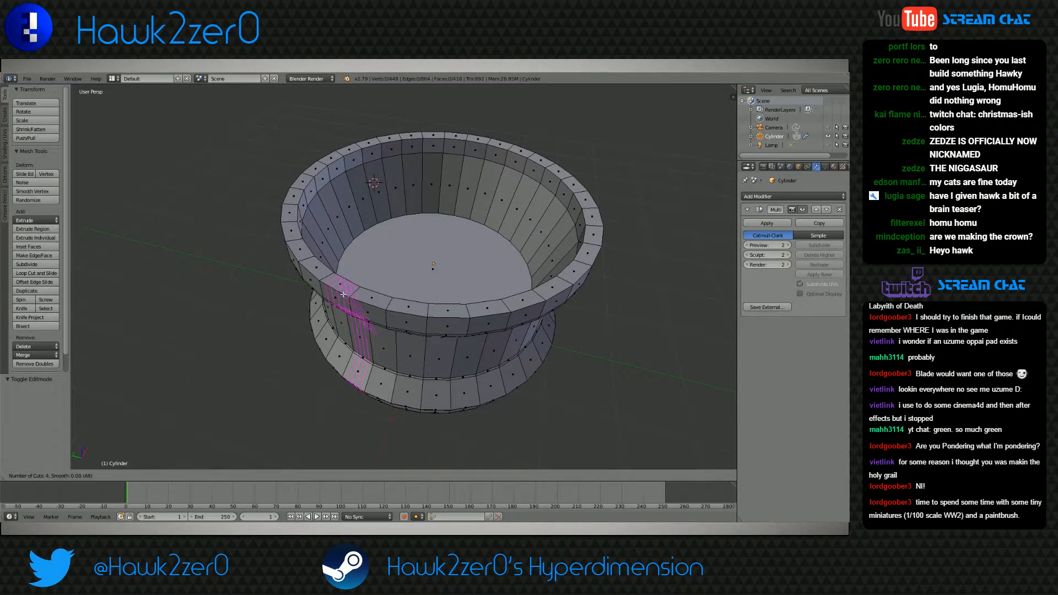
{"action": "left_click", "coordinate": [348, 294]}
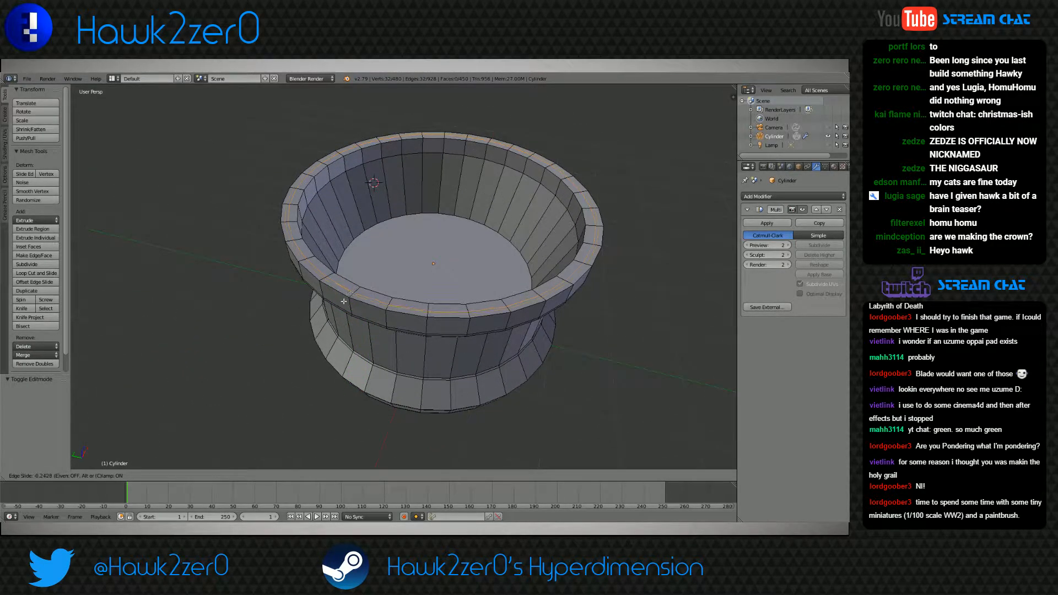
{"action": "left_click", "coordinate": [322, 340]}
Add an edge loop near the inner edge of the rim's top face and another along the top of its outer wall
{"action": "key", "text": "ctrl+r"}
{"action": "left_click", "coordinate": [329, 278]}
{"action": "left_click", "coordinate": [392, 261]}
{"action": "middle_click_drag", "start_coordinate": [358, 302], "coordinate": [388, 286]}
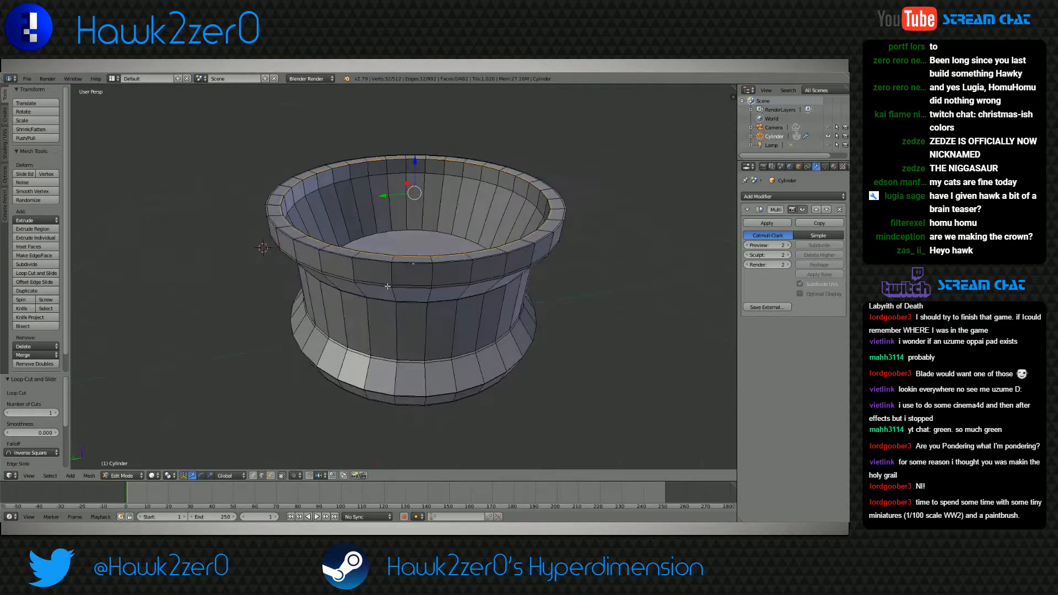
{"action": "scroll", "coordinate": [387, 286], "scroll_direction": "up", "scroll_amount": 5}
{"action": "key", "text": "ctrl+r"}
{"action": "left_click", "coordinate": [350, 197]}
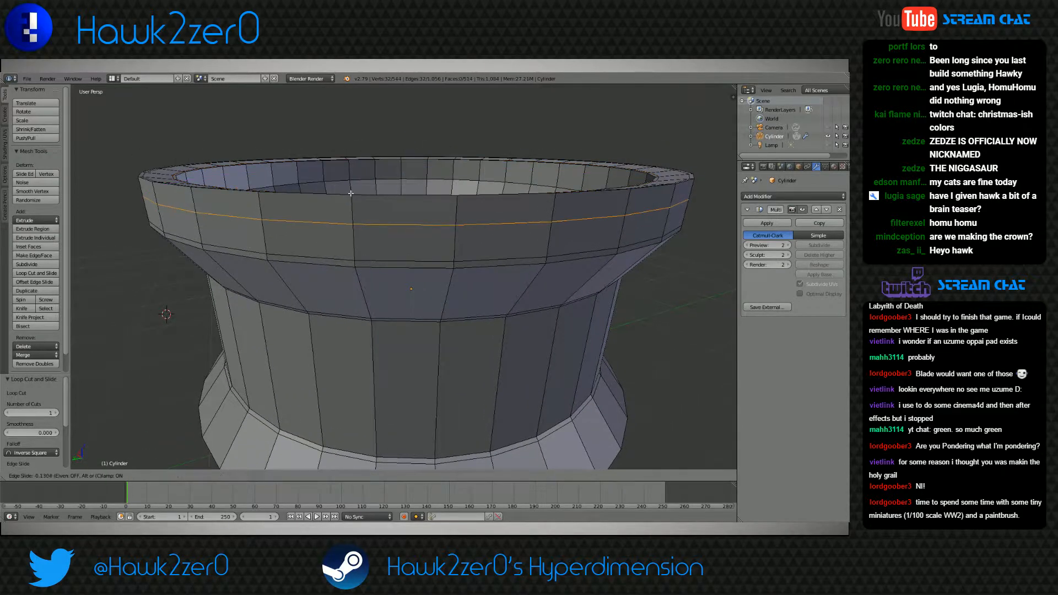
{"action": "left_click", "coordinate": [339, 310]}
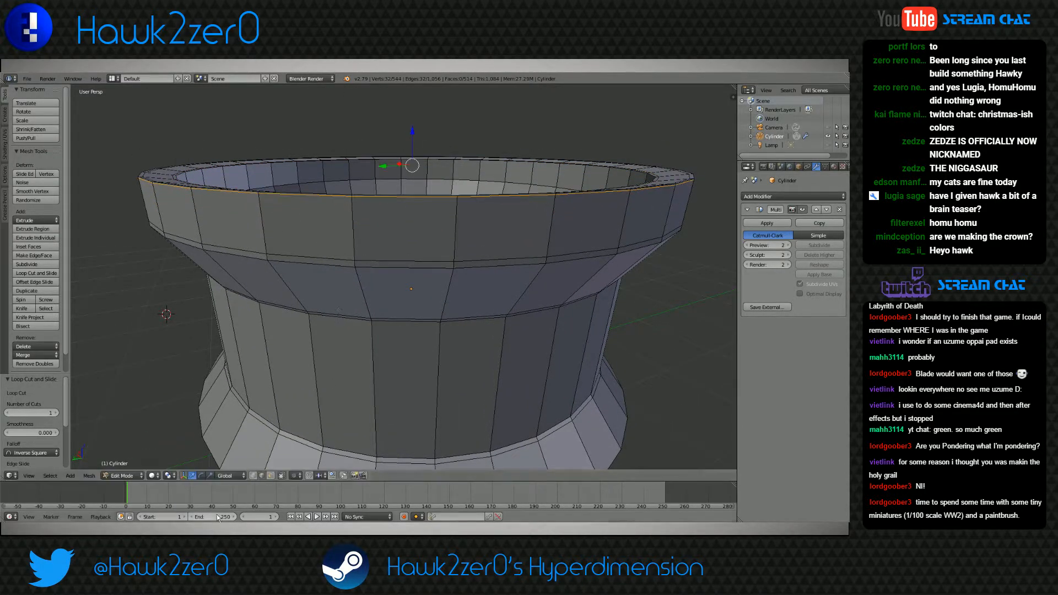
Examine the smoothed cup and its sharpened rim in Object Mode from several angles
{"action": "left_click", "coordinate": [126, 475]}
{"action": "left_click", "coordinate": [126, 467]}
{"action": "scroll", "coordinate": [338, 358], "scroll_direction": "down", "scroll_amount": 3}
{"action": "middle_click_drag", "start_coordinate": [338, 358], "coordinate": [421, 366]}
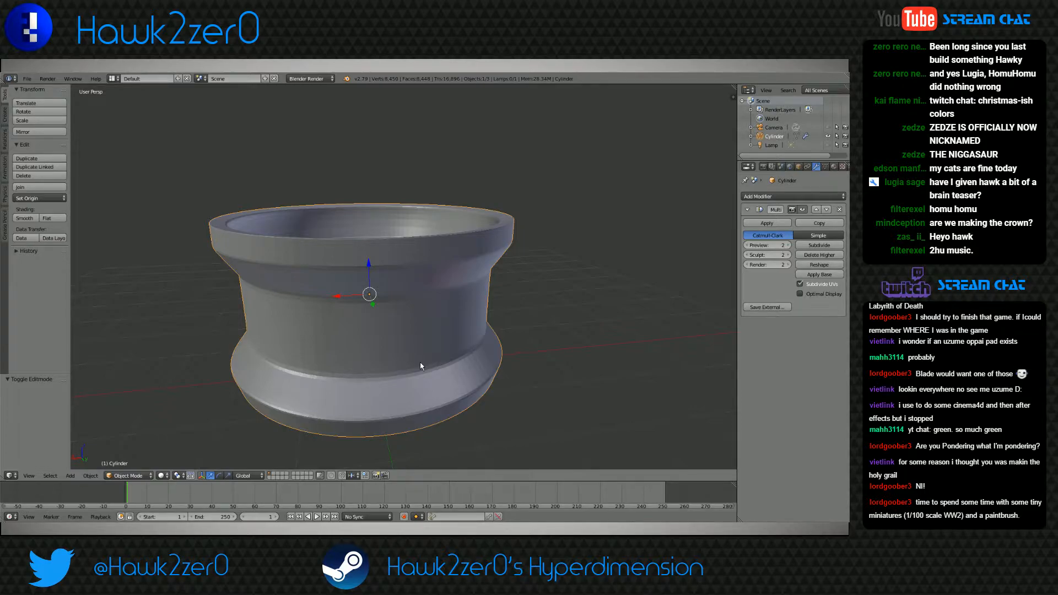
{"action": "middle_click_drag", "start_coordinate": [421, 366], "coordinate": [459, 251]}
{"action": "scroll", "coordinate": [453, 240], "scroll_direction": "down", "scroll_amount": 2}
{"action": "middle_click_drag", "start_coordinate": [459, 250], "coordinate": [429, 355], "text": "shift"}
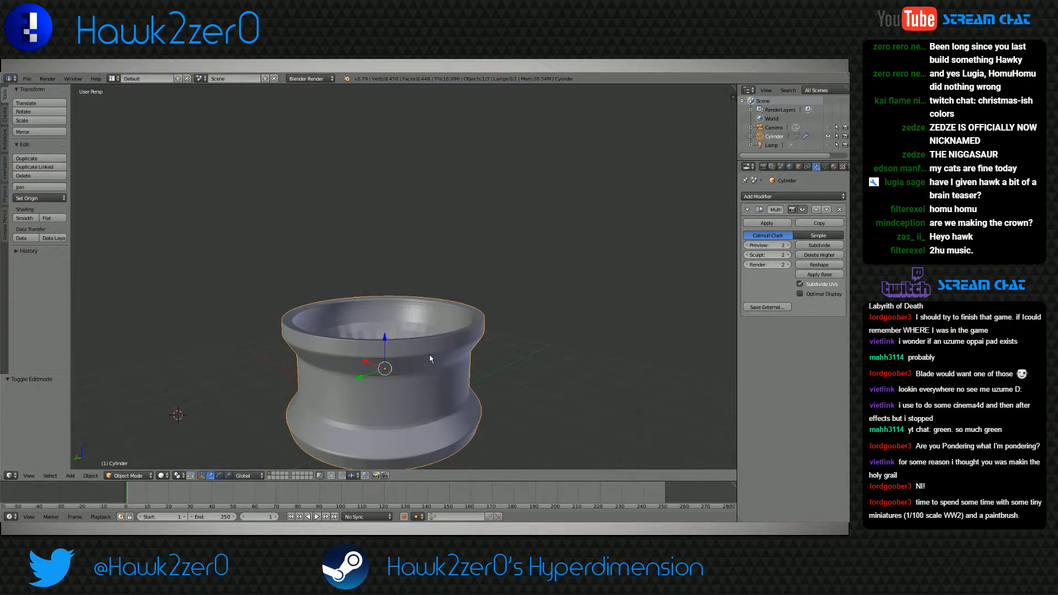
{"action": "middle_click_drag", "start_coordinate": [453, 332], "coordinate": [501, 332]}
{"action": "mouse_move", "coordinate": [500, 333]}
{"action": "middle_mouse_down", "text": "shift"}
{"action": "mouse_move", "coordinate": [504, 302]}
{"action": "mouse_move", "coordinate": [488, 344]}
{"action": "mouse_move", "coordinate": [492, 335]}
{"action": "middle_mouse_up", "text": "shift"}
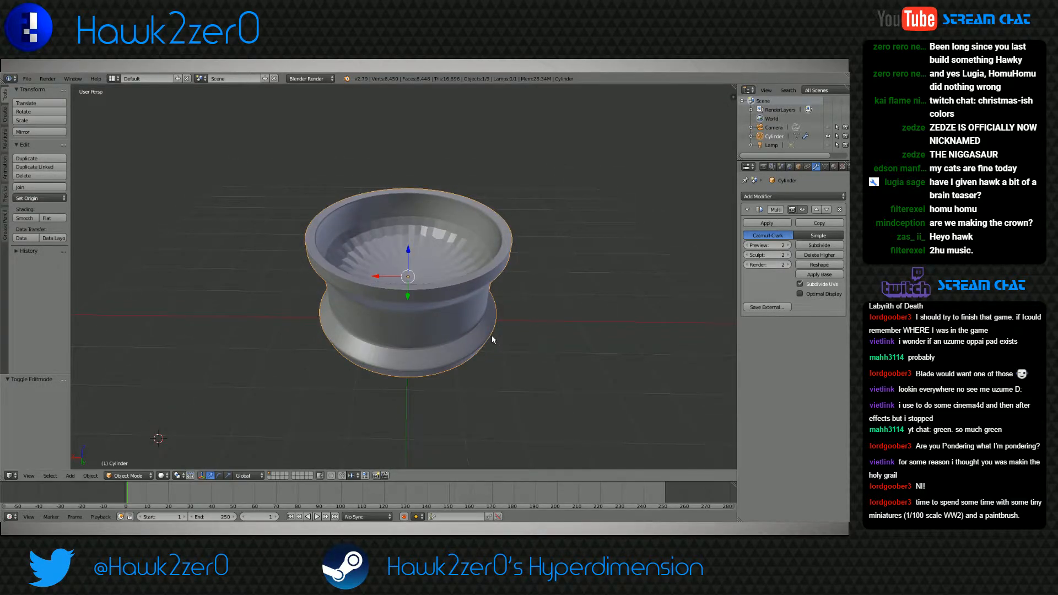
{"action": "middle_click_drag", "start_coordinate": [492, 339], "coordinate": [443, 317]}
Duplicate the cup 5.338 units along the Y axis and open the copy in Edit Mode
{"action": "key", "text": "shift+d"}
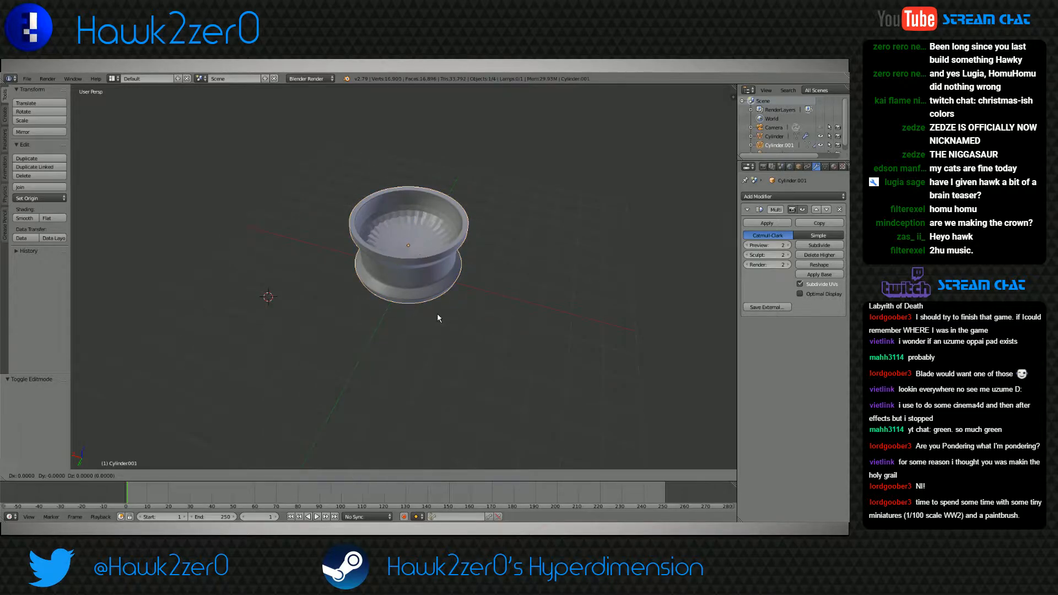
{"action": "key", "text": "y"}
{"action": "left_click", "coordinate": [370, 442]}
{"action": "middle_click_drag", "start_coordinate": [459, 375], "coordinate": [483, 360], "text": "shift"}
{"action": "left_click", "coordinate": [136, 474]}
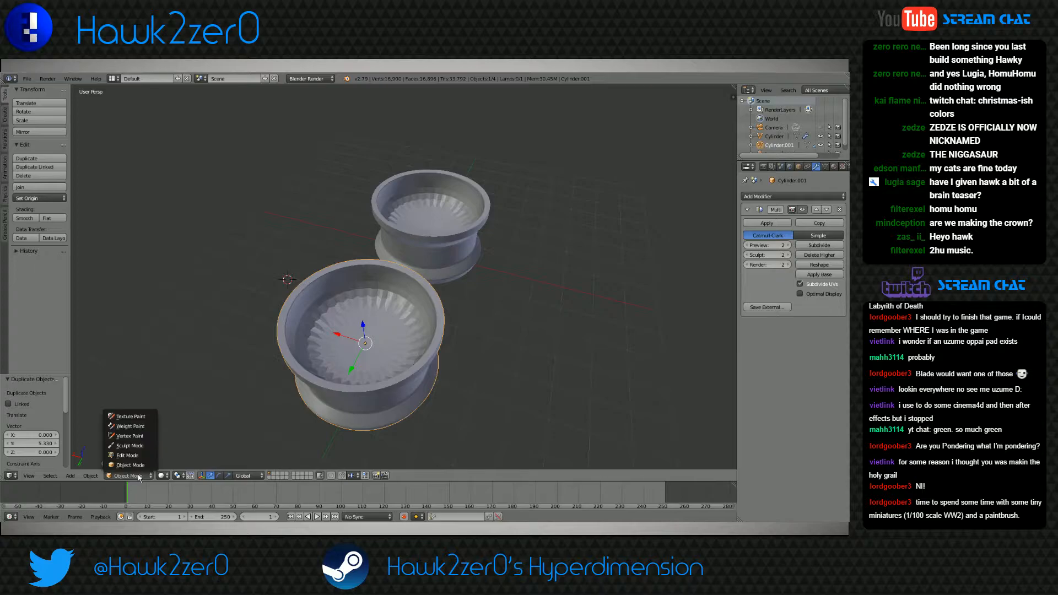
{"action": "left_click", "coordinate": [137, 454]}
{"action": "middle_click_drag", "start_coordinate": [376, 411], "coordinate": [435, 376]}
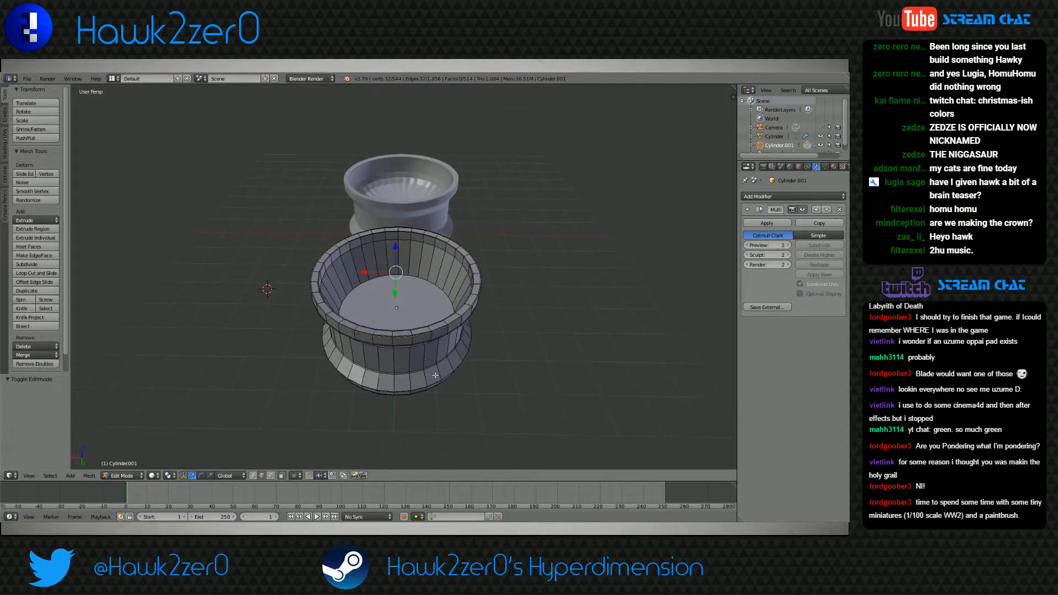